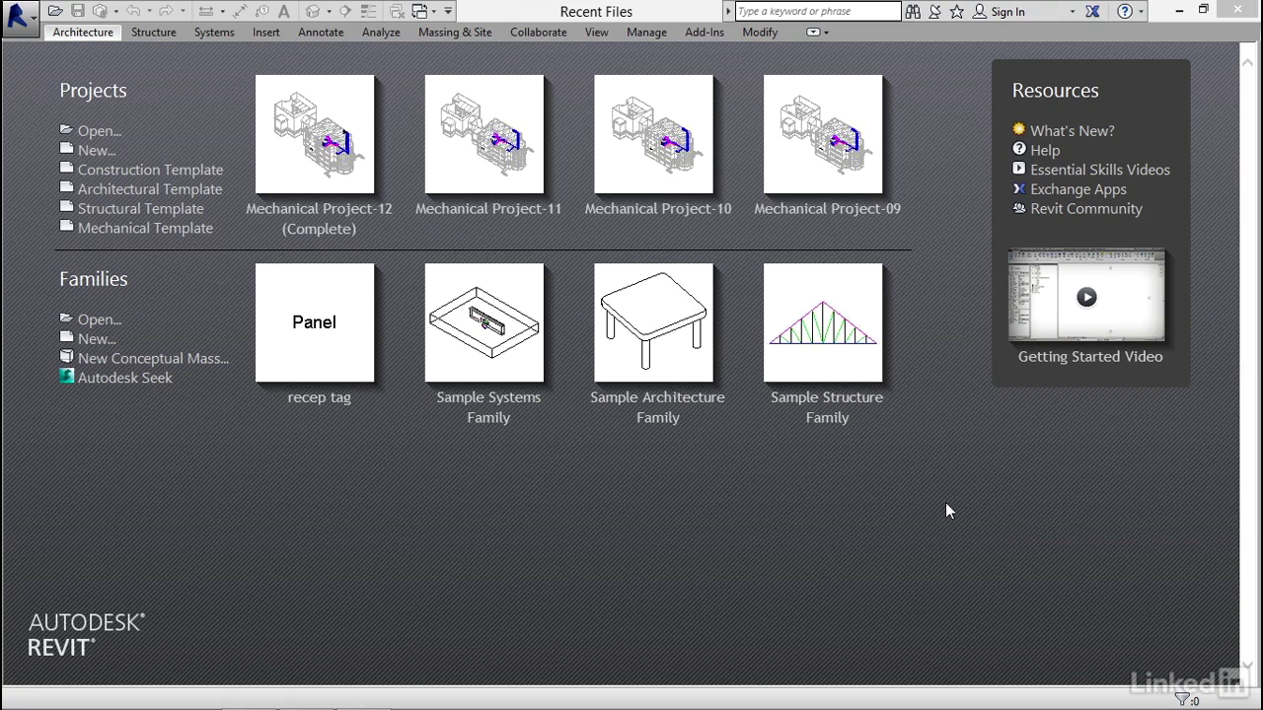
Step: Create a new project from the US Metric Plumbing-Default_Metric.rte template
{"action": "left_click", "coordinate": [94, 153]}
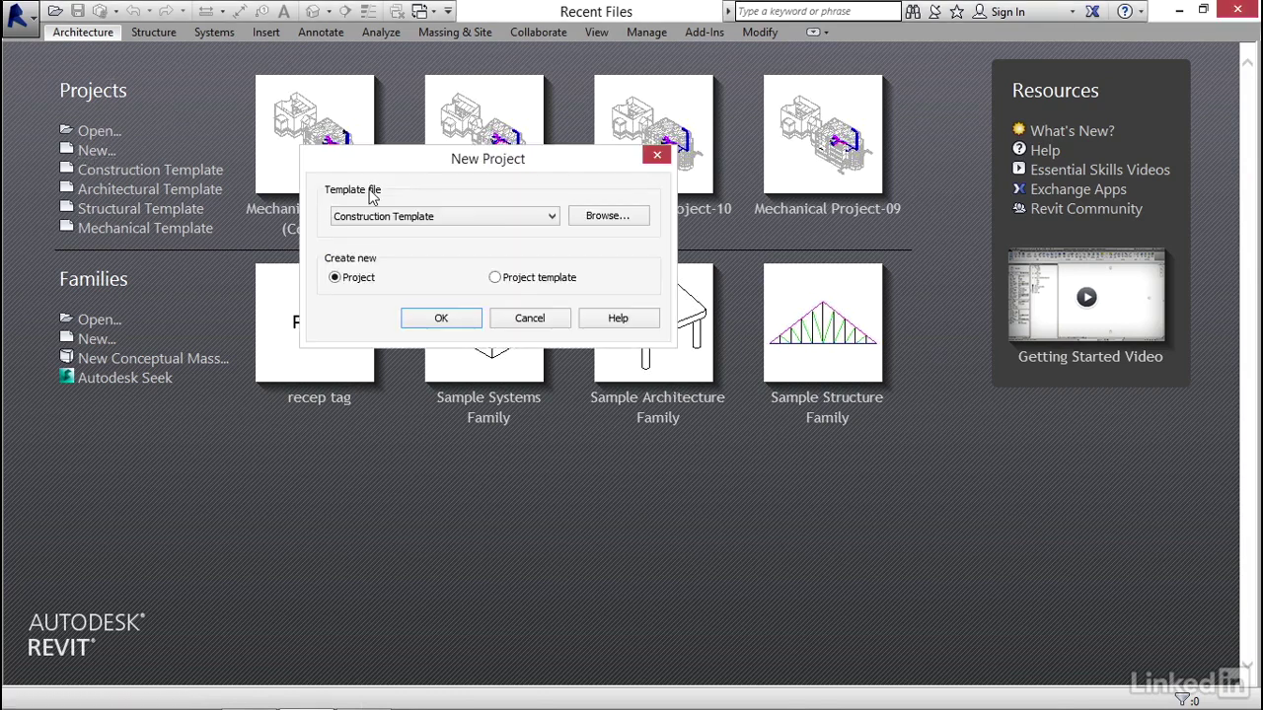
{"action": "left_click", "coordinate": [603, 217]}
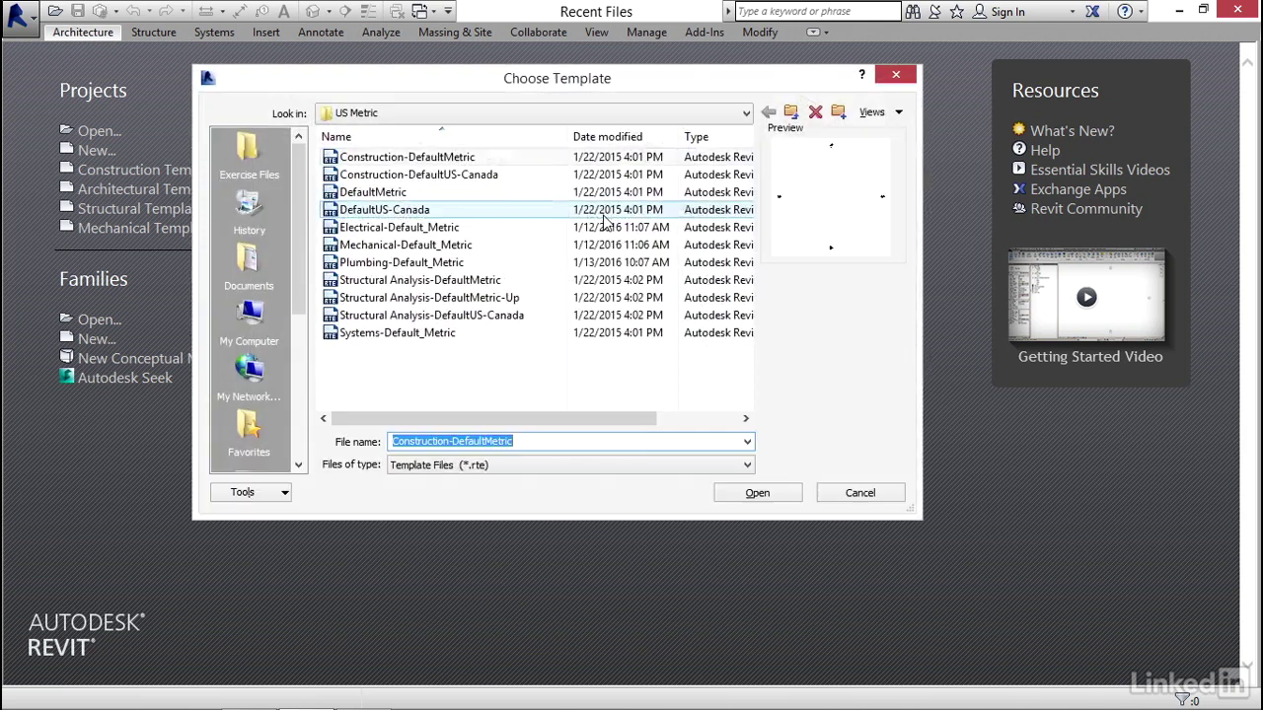
{"action": "left_click", "coordinate": [392, 264]}
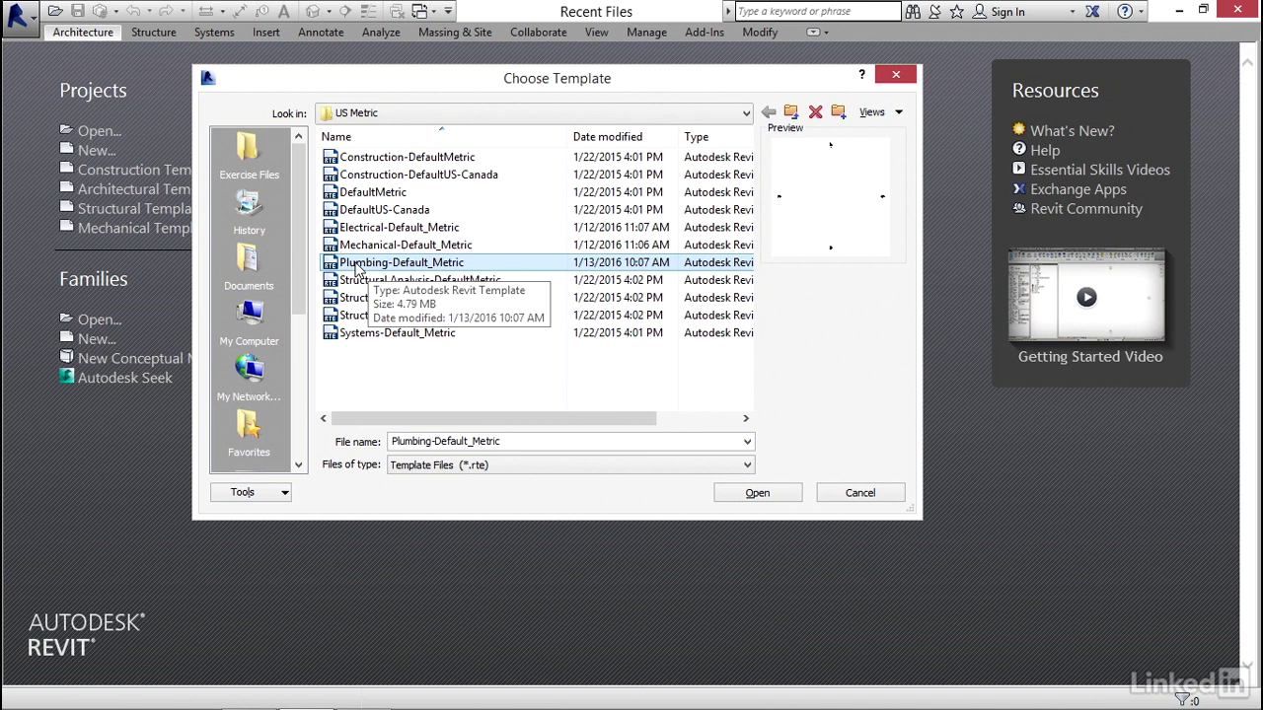
{"action": "left_click", "coordinate": [749, 493]}
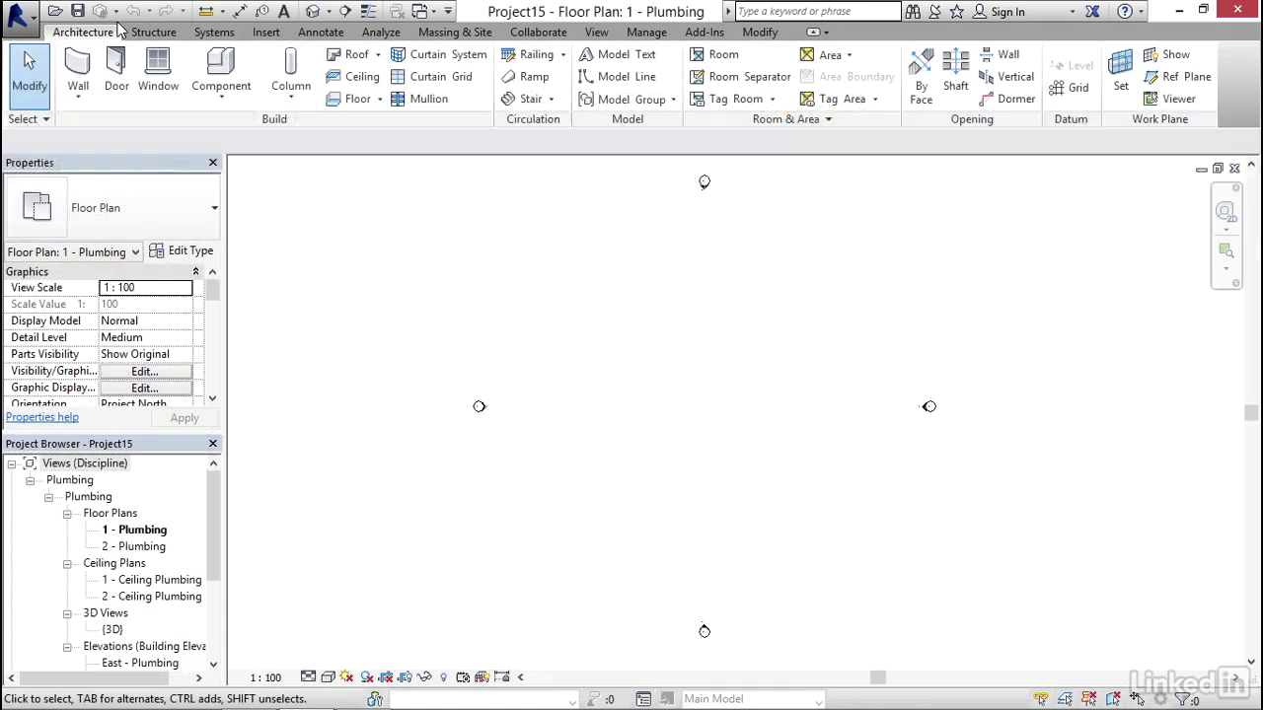
Step: Link Architectural.rvt from Exercise Files > Backgrounds using Auto - Origin to Origin, then select it
{"action": "left_click", "coordinate": [266, 33]}
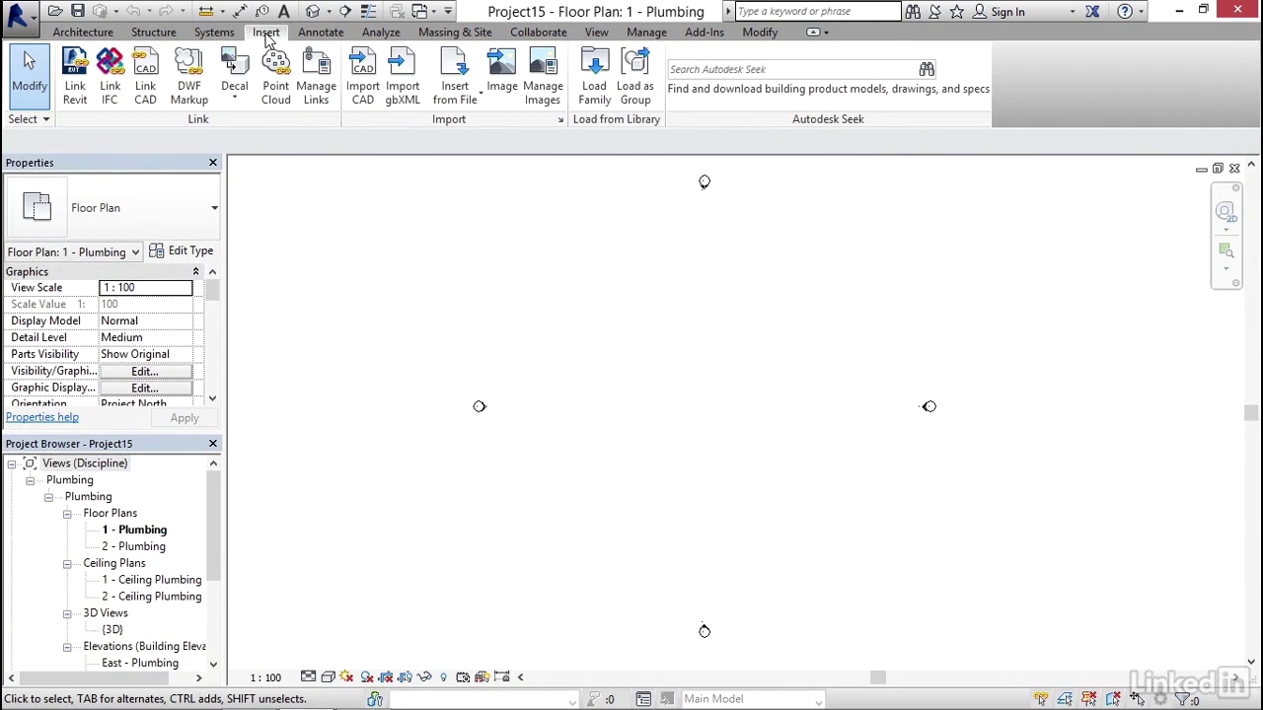
{"action": "left_click", "coordinate": [83, 87]}
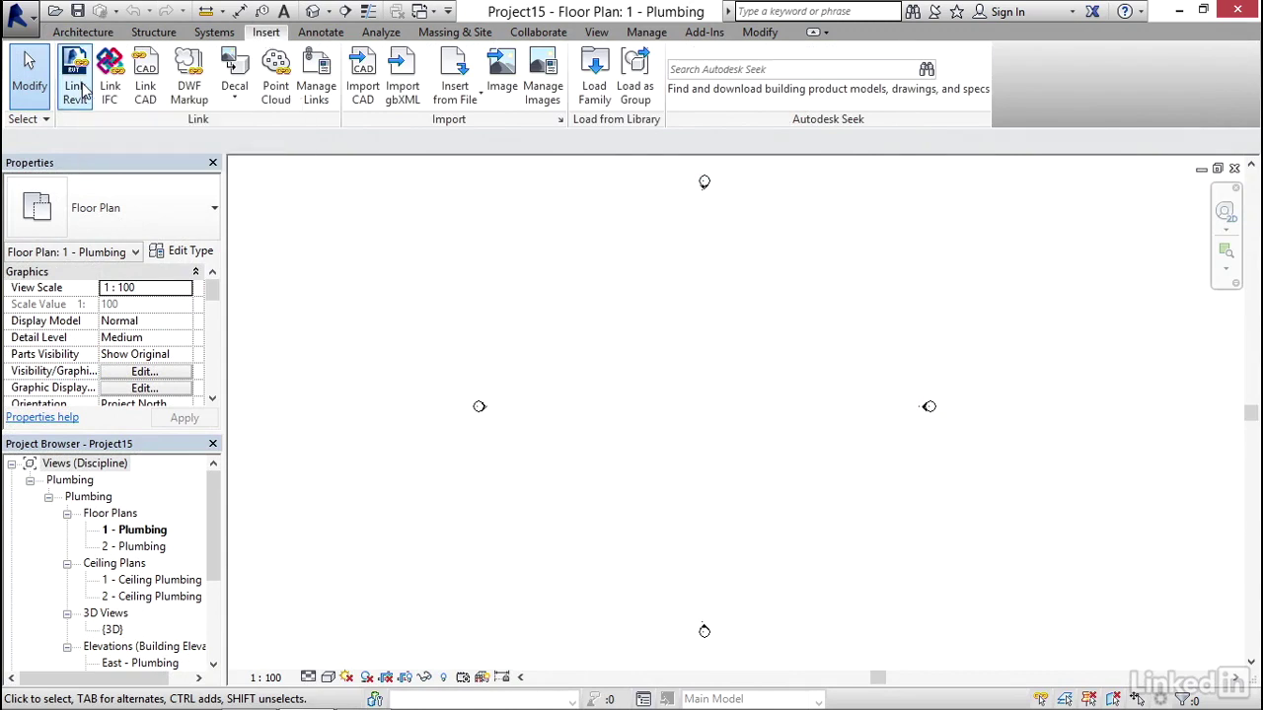
{"action": "left_click", "coordinate": [322, 261]}
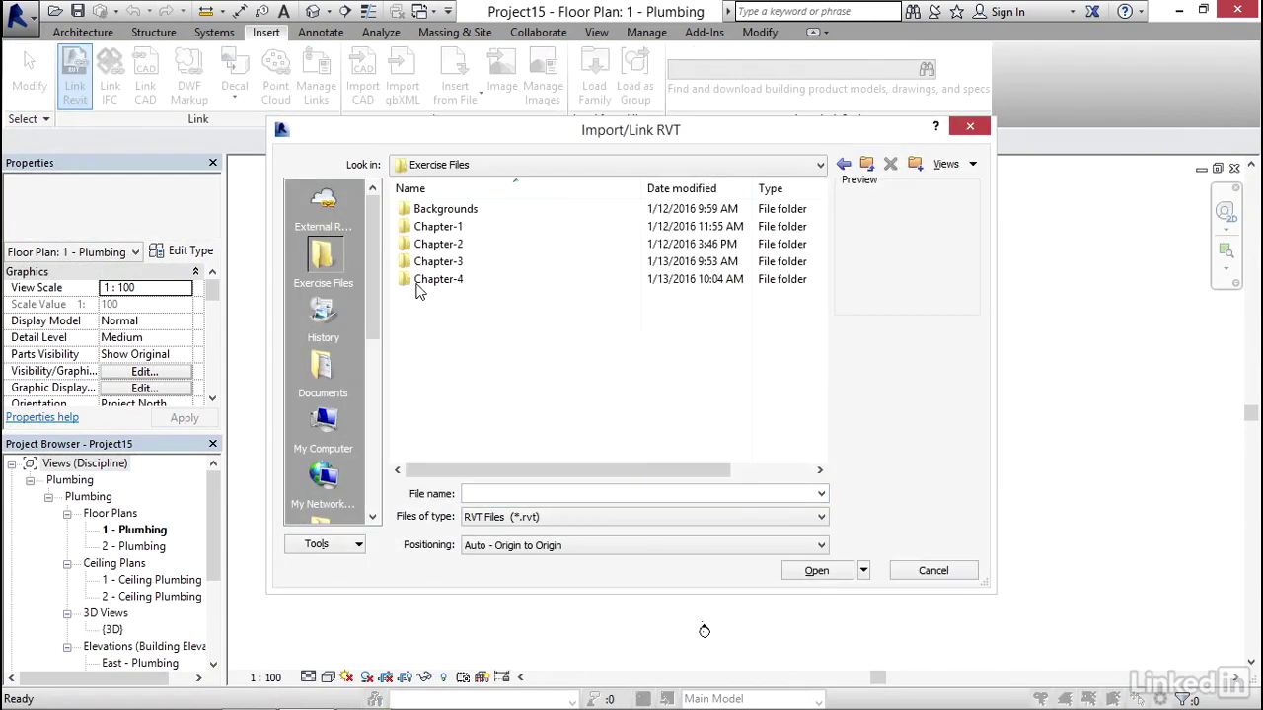
{"action": "double_click", "coordinate": [448, 210]}
{"action": "left_click", "coordinate": [444, 215]}
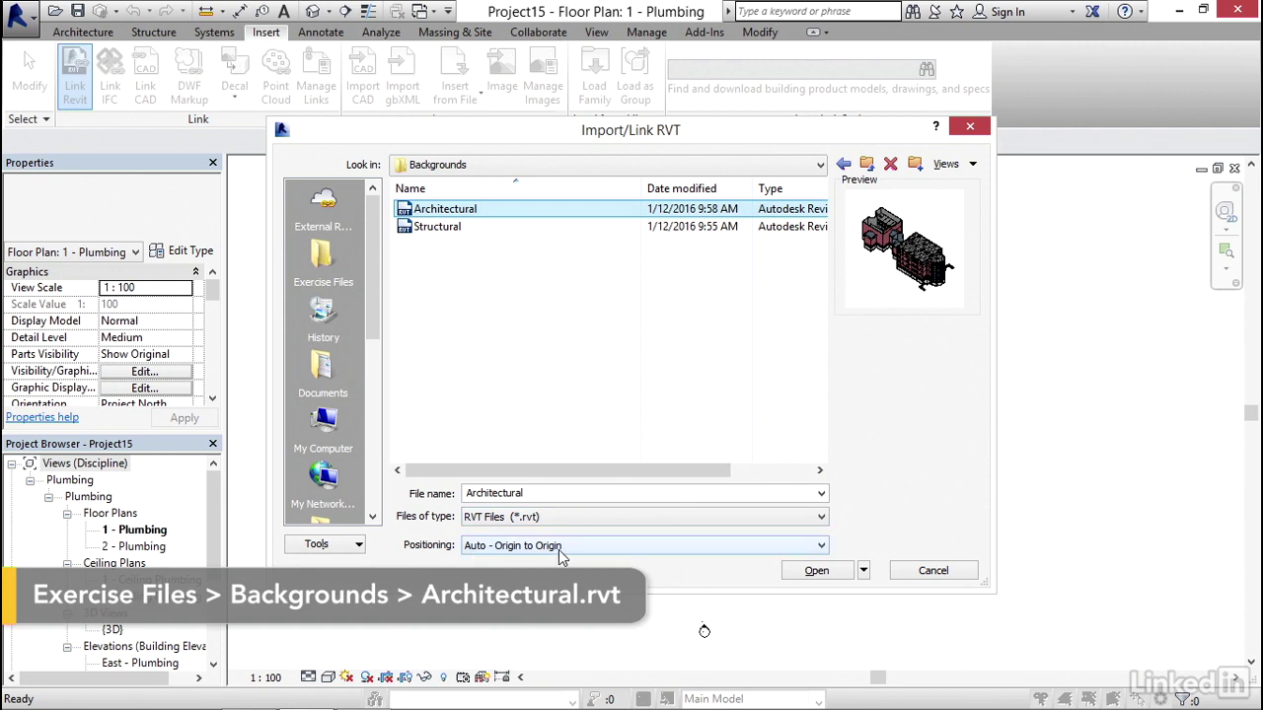
{"action": "left_click", "coordinate": [822, 572]}
{"action": "left_click", "coordinate": [501, 403]}
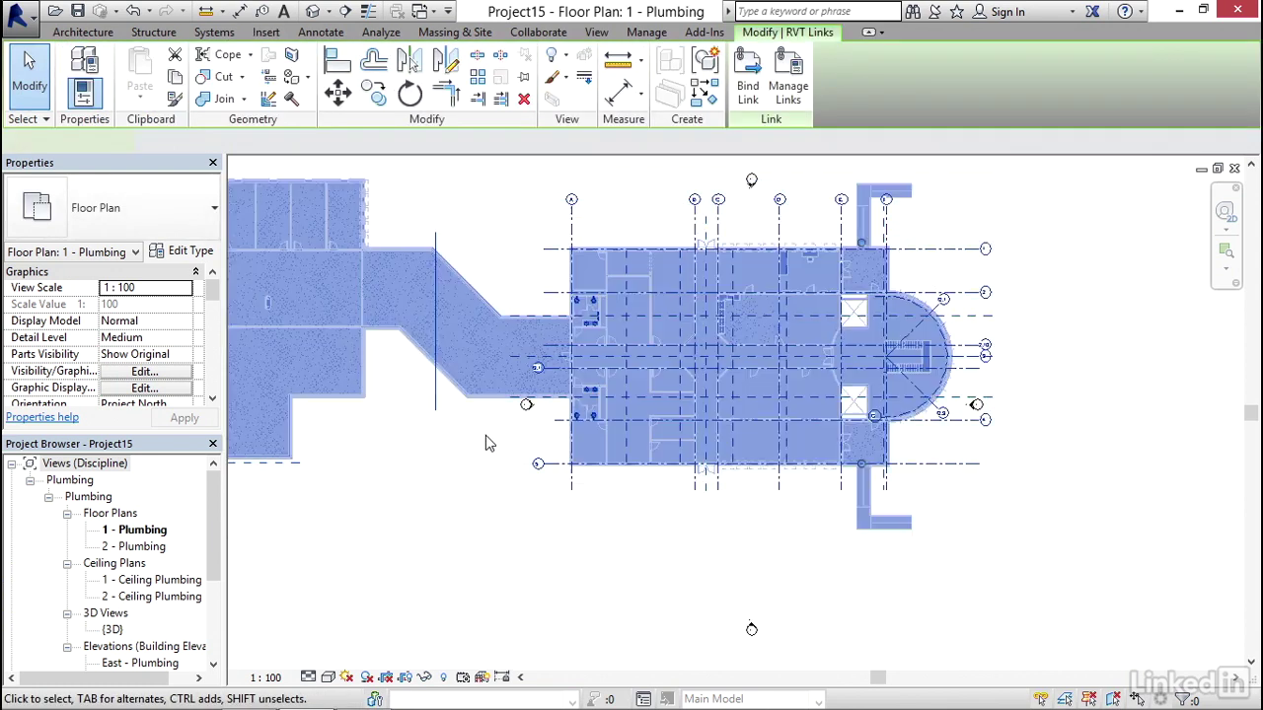
Step: Pin the Architectural link and turn on Room Bounding in its type properties
{"action": "left_click", "coordinate": [523, 79]}
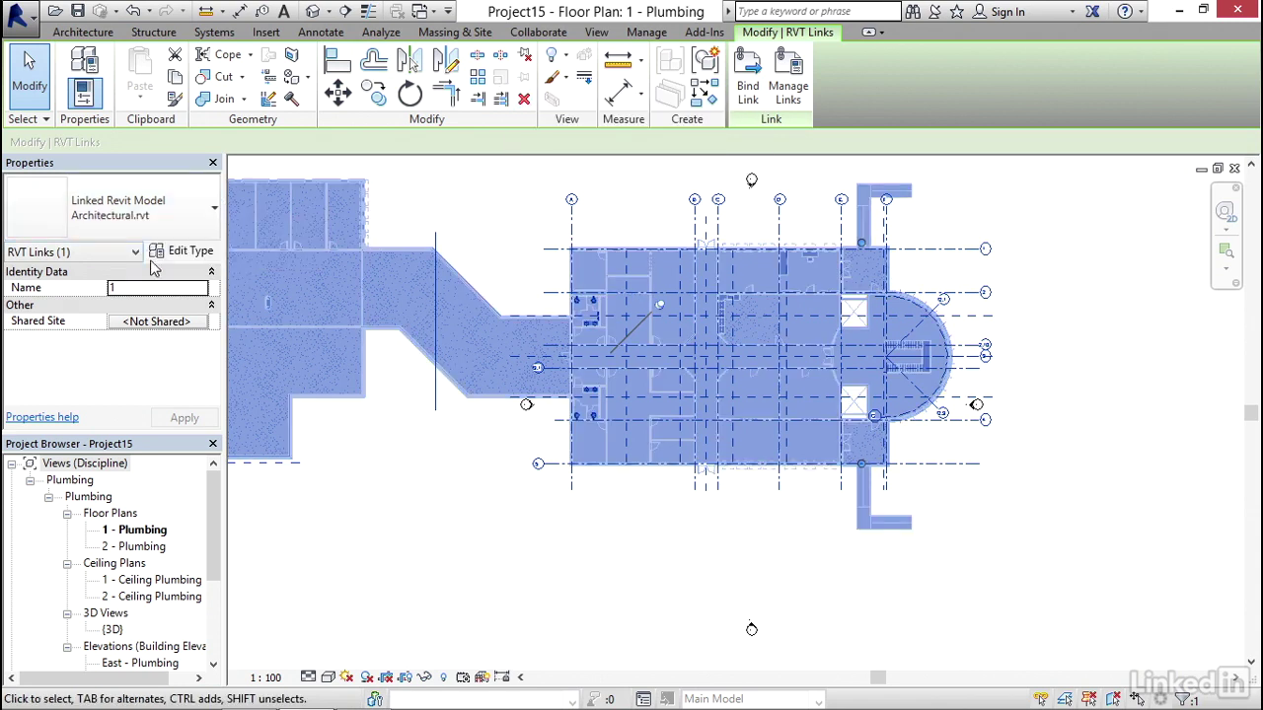
{"action": "left_click", "coordinate": [190, 252]}
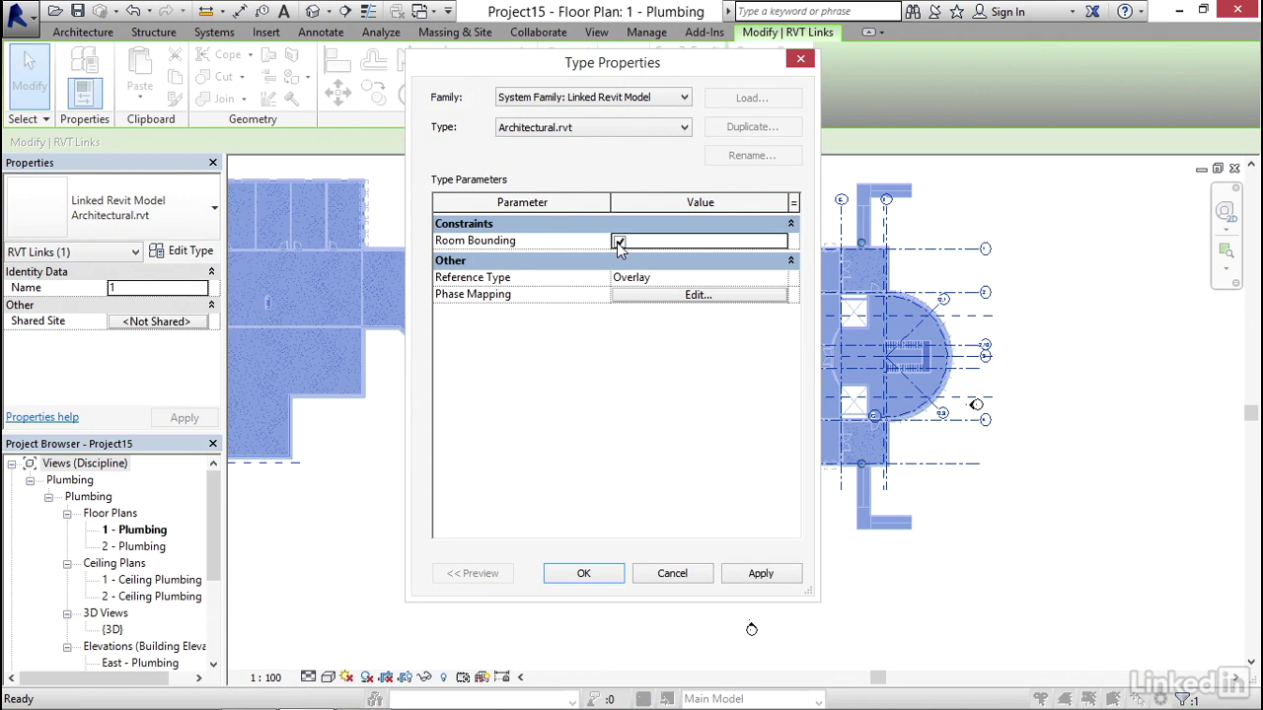
{"action": "left_click", "coordinate": [760, 575]}
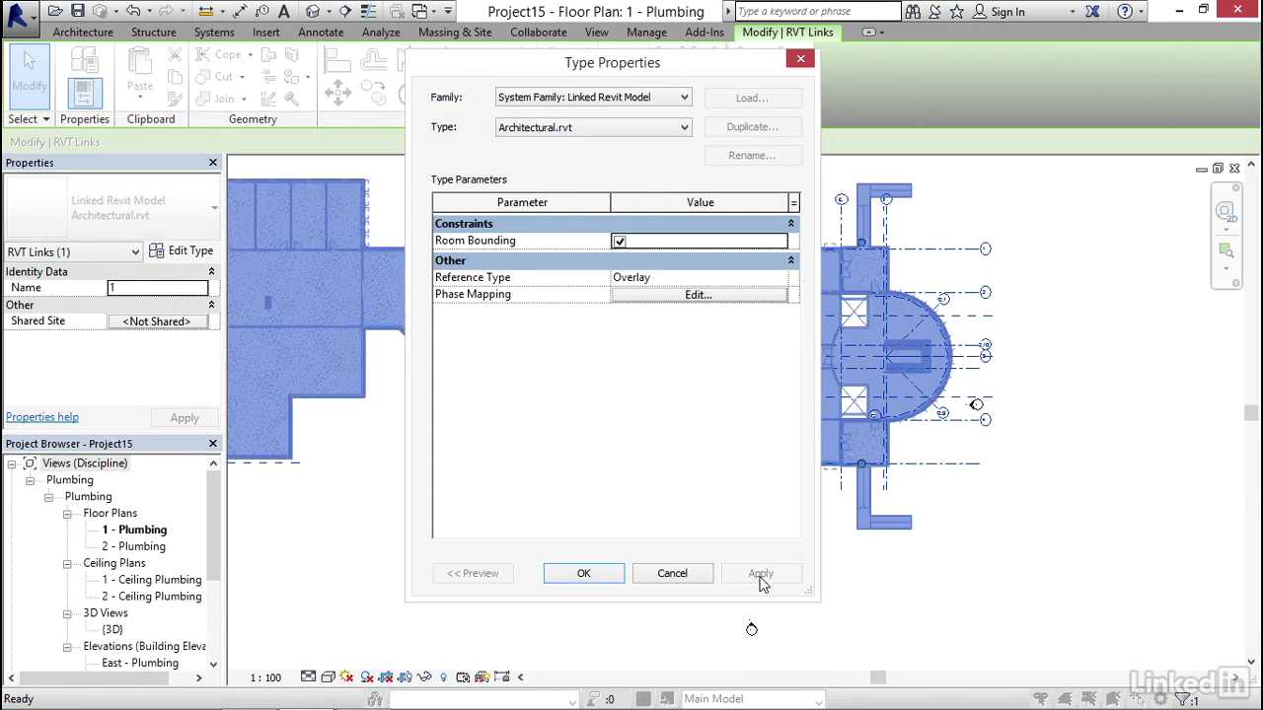
{"action": "left_click", "coordinate": [585, 575]}
{"action": "scroll", "coordinate": [483, 488], "scroll_direction": "down", "scroll_amount": 3}
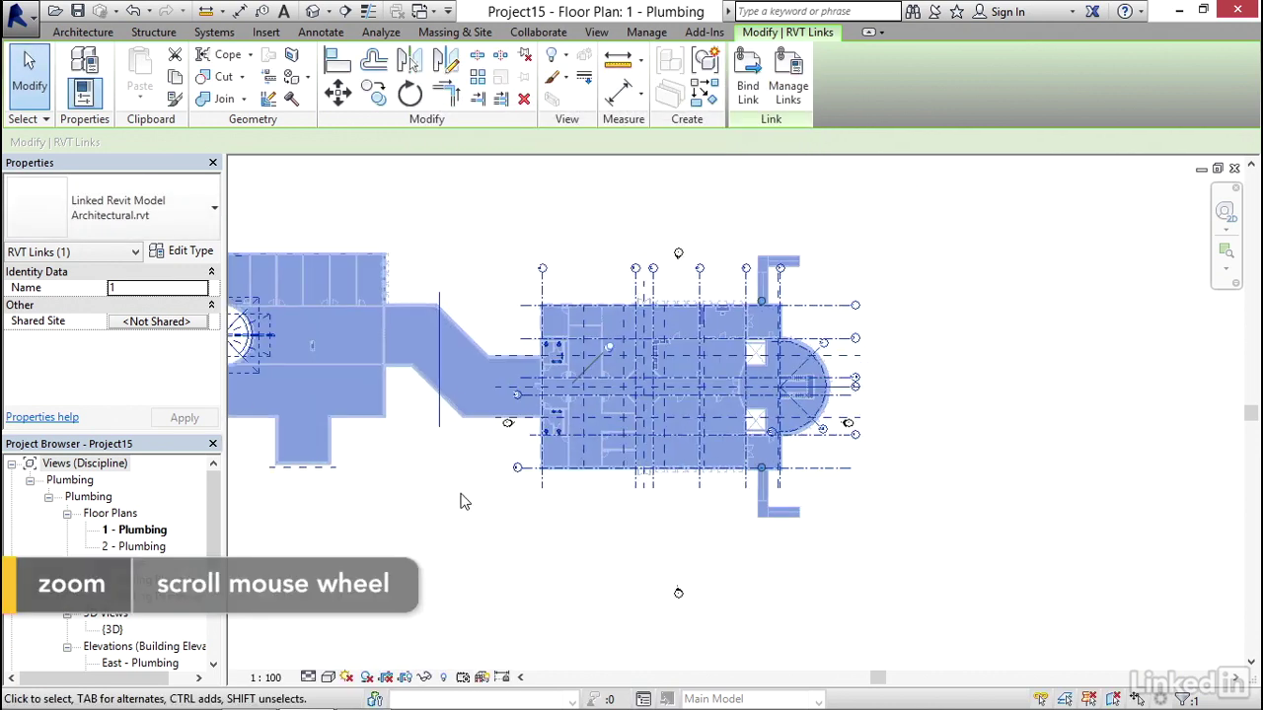
Step: Deselect the link and pan and zoom the plan to the South elevation marker
{"action": "middle_click_drag", "start_coordinate": [497, 493], "coordinate": [522, 457]}
{"action": "left_click", "coordinate": [522, 456]}
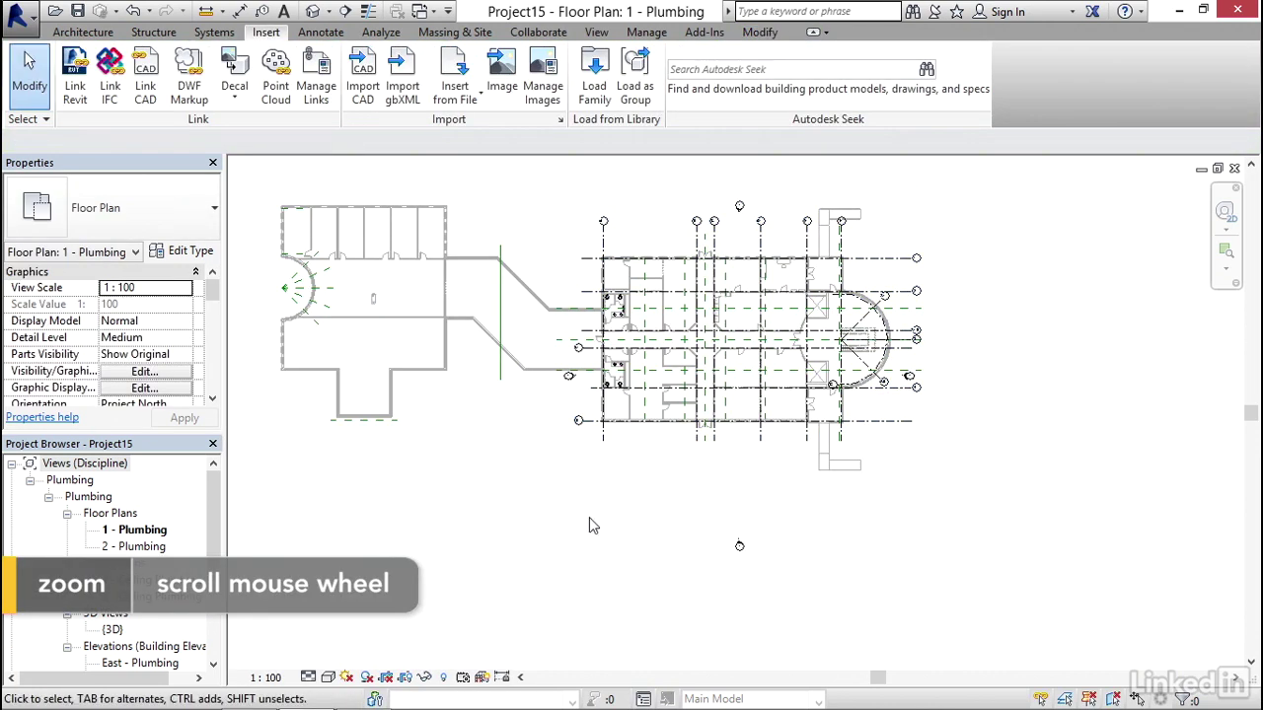
{"action": "middle_click_drag", "start_coordinate": [592, 524], "coordinate": [603, 503]}
{"action": "scroll", "coordinate": [589, 510], "scroll_direction": "up", "scroll_amount": 2}
{"action": "middle_click_drag", "start_coordinate": [640, 459], "coordinate": [615, 466]}
{"action": "scroll", "coordinate": [816, 546], "scroll_direction": "up", "scroll_amount": 3}
{"action": "middle_click_drag", "start_coordinate": [816, 546], "coordinate": [692, 462]}
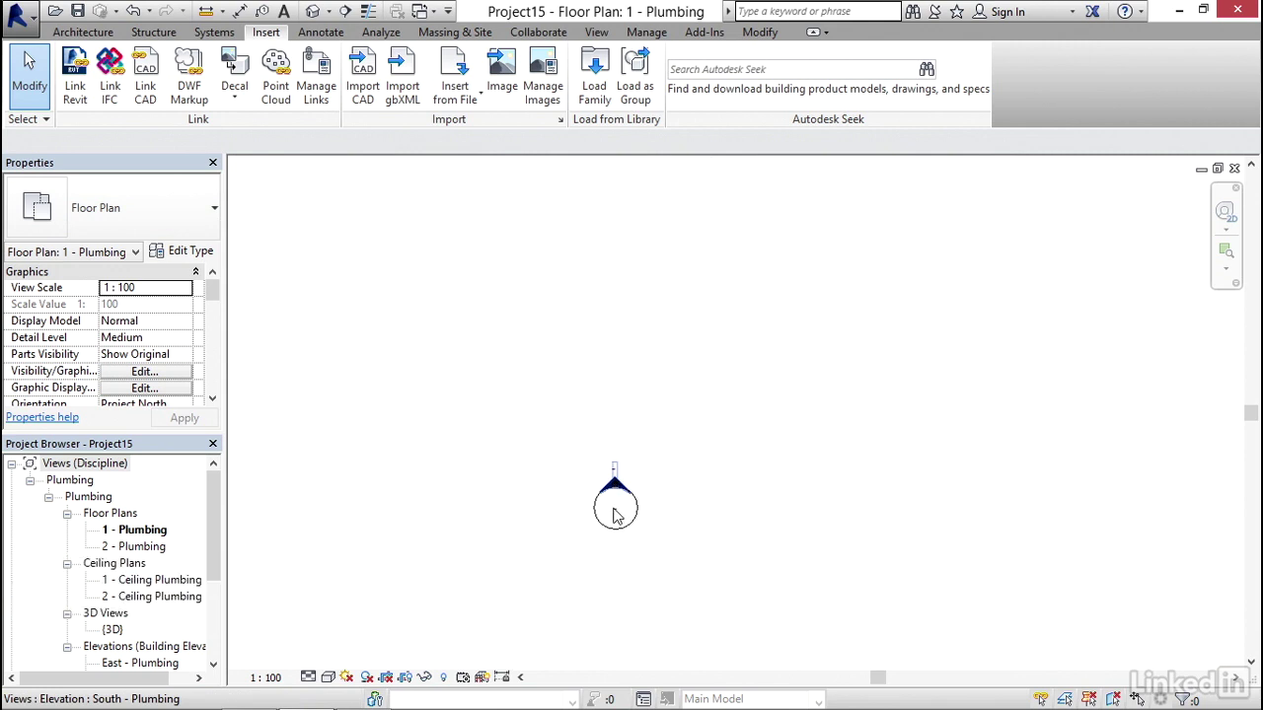
{"action": "scroll", "coordinate": [631, 481], "scroll_direction": "up", "scroll_amount": 3}
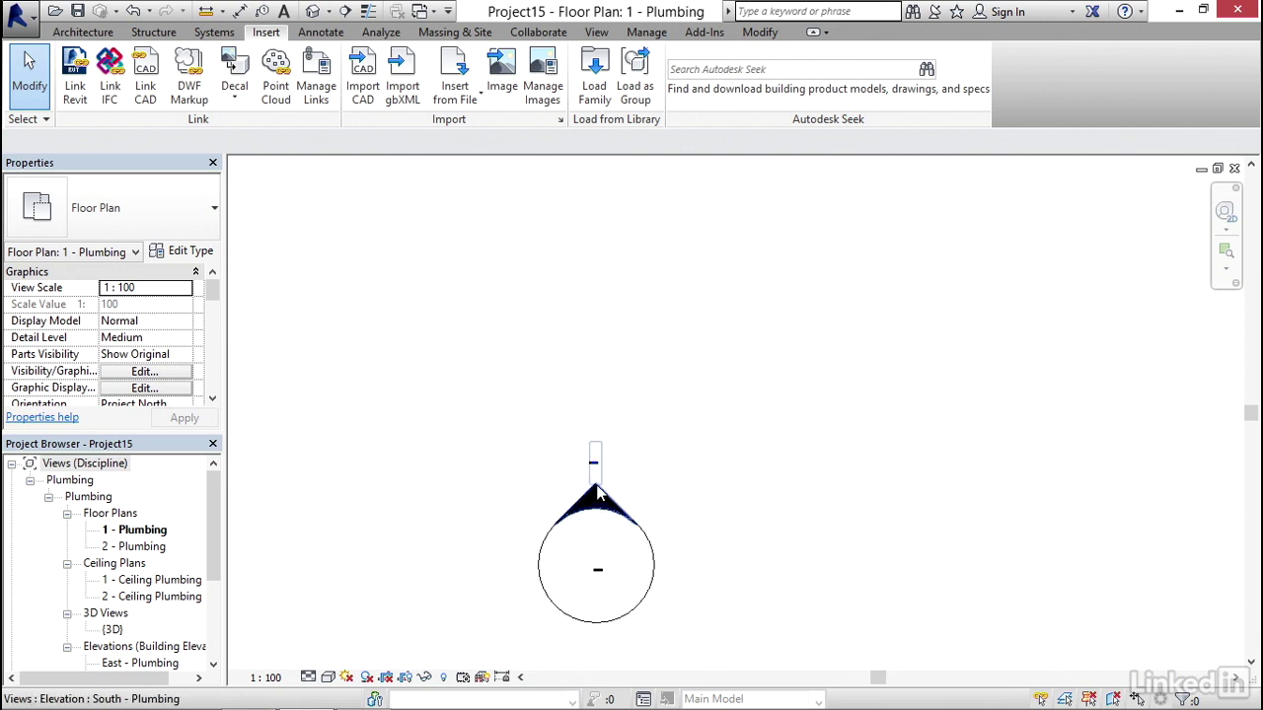
Step: Open the South elevation and drag the project Level 2 head out to the right
{"action": "double_click", "coordinate": [596, 488]}
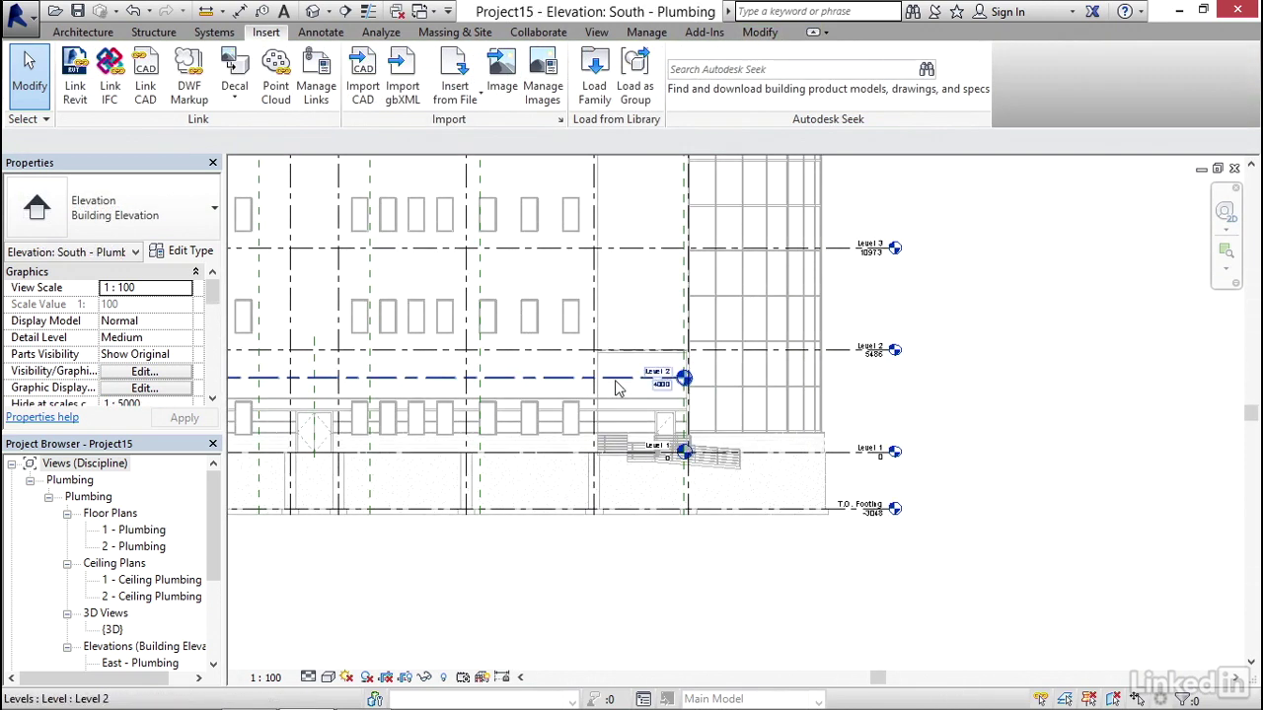
{"action": "left_click", "coordinate": [616, 381]}
{"action": "left_click_drag", "start_coordinate": [682, 377], "coordinate": [1007, 378]}
{"action": "key", "text": "Escape"}
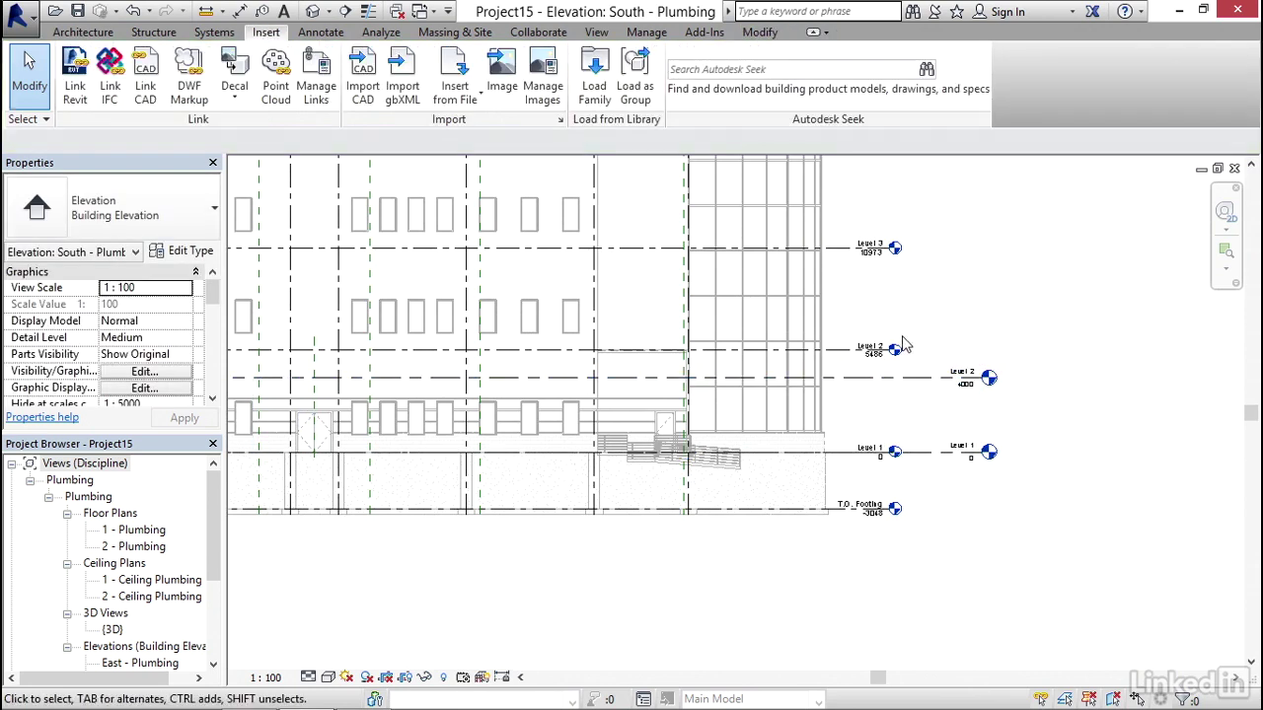
{"action": "scroll", "coordinate": [908, 355], "scroll_direction": "up", "scroll_amount": 4}
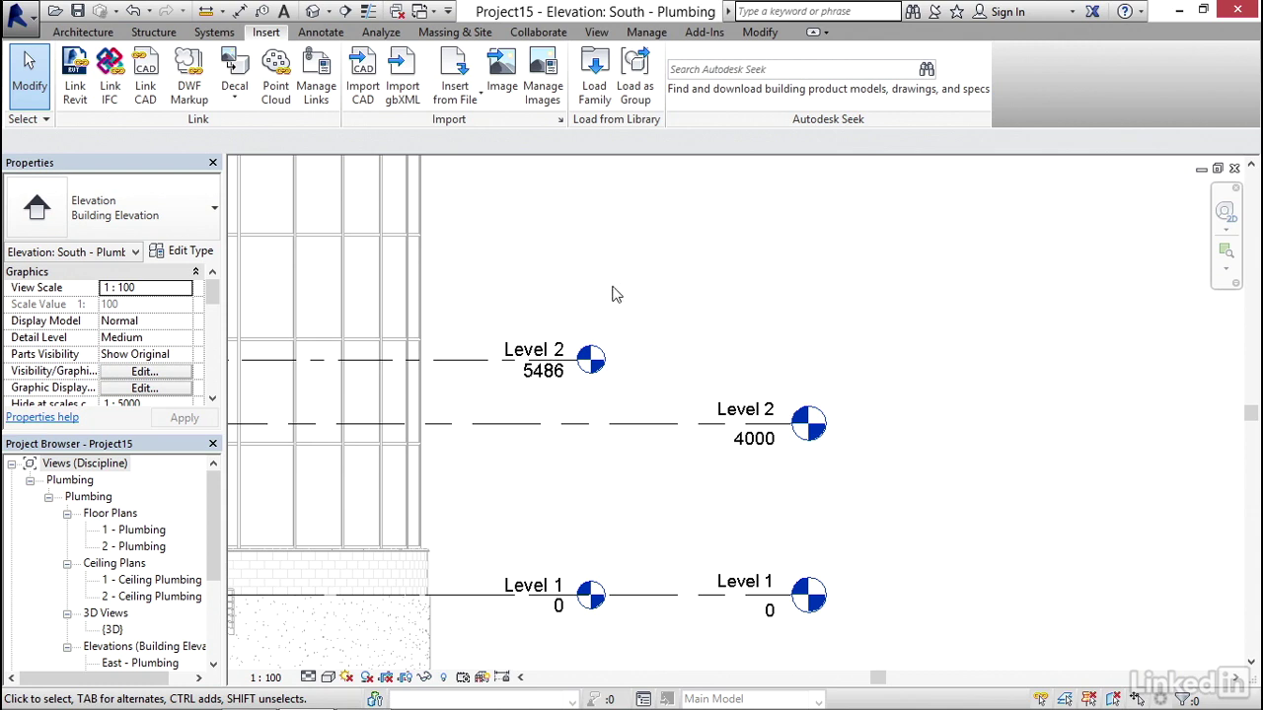
Step: Align the project Level 2 to the linked model's Level 2 at 5486 with AL
{"action": "key", "text": "a"}
{"action": "key", "text": "l"}
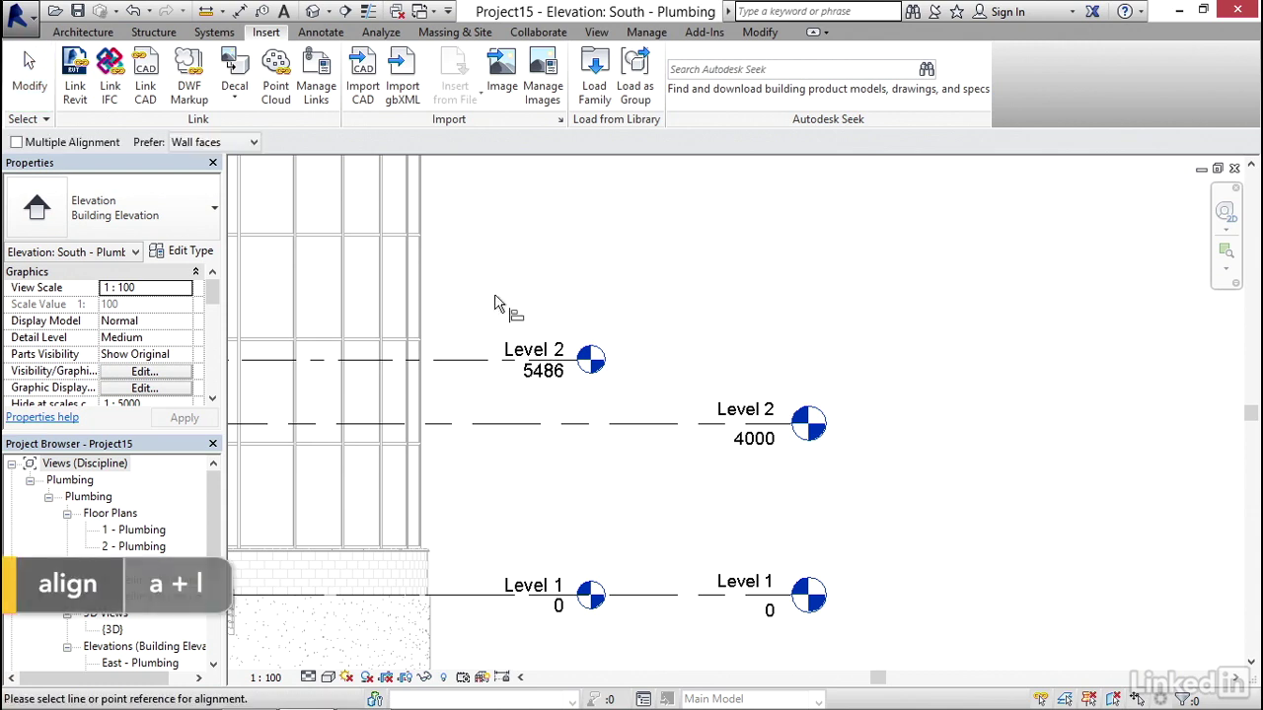
{"action": "left_click", "coordinate": [470, 363]}
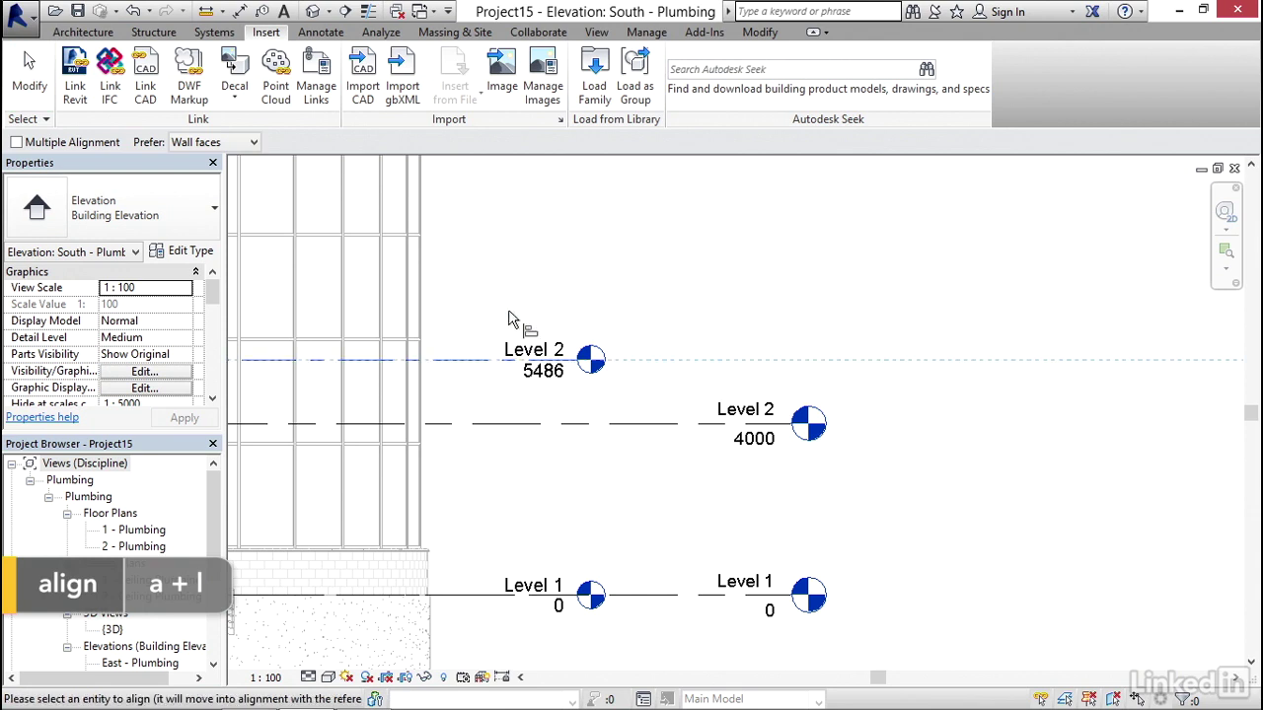
{"action": "left_click", "coordinate": [667, 431]}
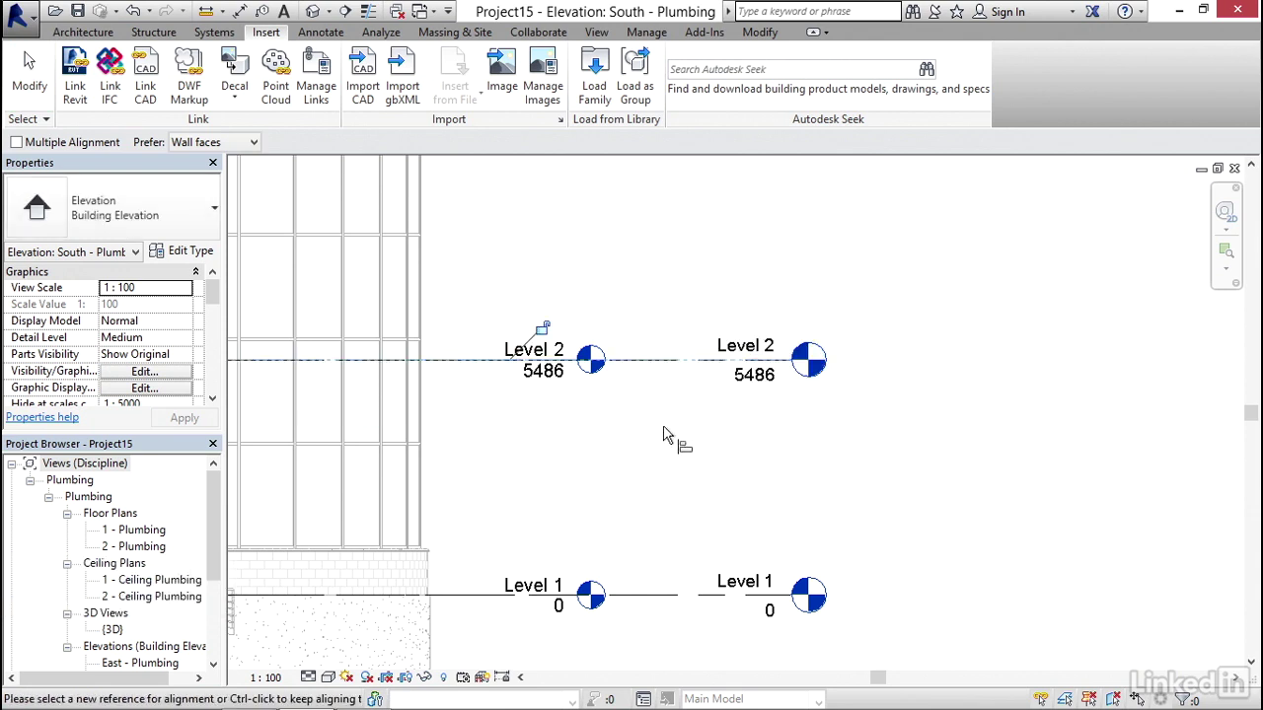
{"action": "middle_click_drag", "start_coordinate": [679, 434], "coordinate": [774, 404]}
{"action": "key", "text": "Escape"}
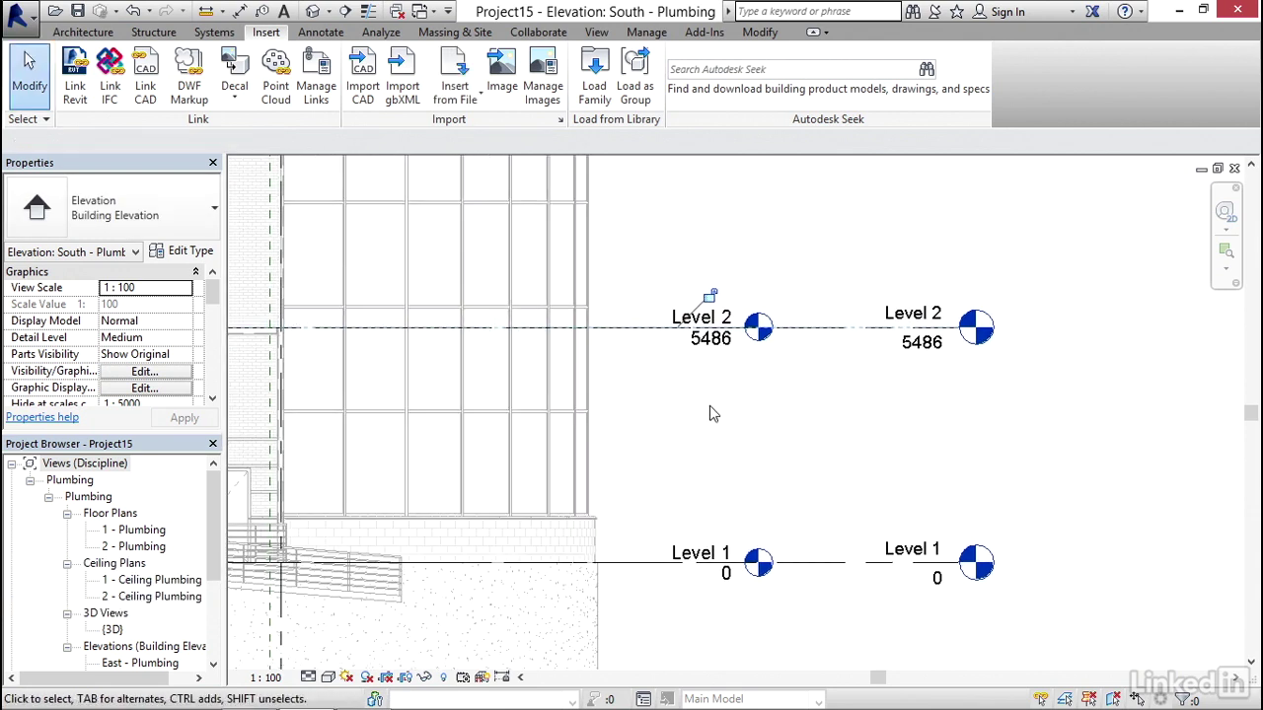
{"action": "scroll", "coordinate": [709, 405], "scroll_direction": "down", "scroll_amount": 2}
{"action": "middle_click_drag", "start_coordinate": [502, 417], "coordinate": [914, 417]}
{"action": "scroll", "coordinate": [687, 409], "scroll_direction": "down", "scroll_amount": 1}
{"action": "scroll", "coordinate": [687, 409], "scroll_direction": "down", "scroll_amount": 3}
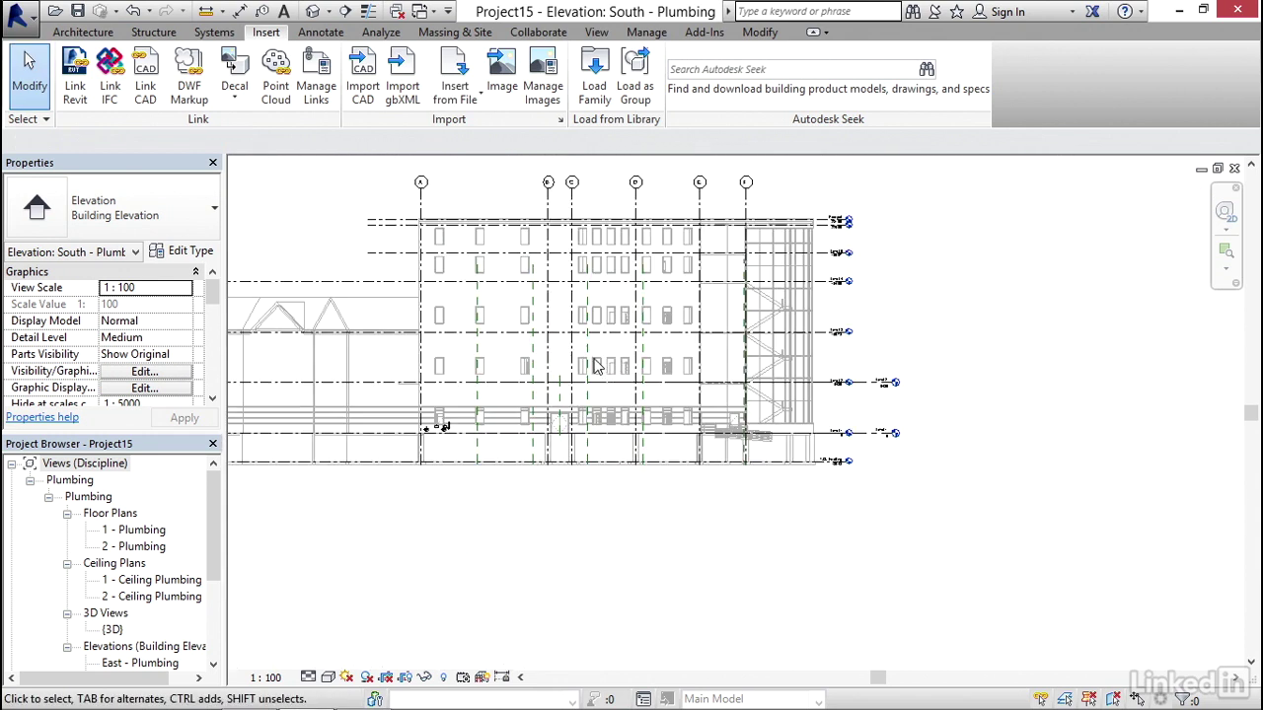
{"action": "middle_click_drag", "start_coordinate": [604, 371], "coordinate": [695, 418]}
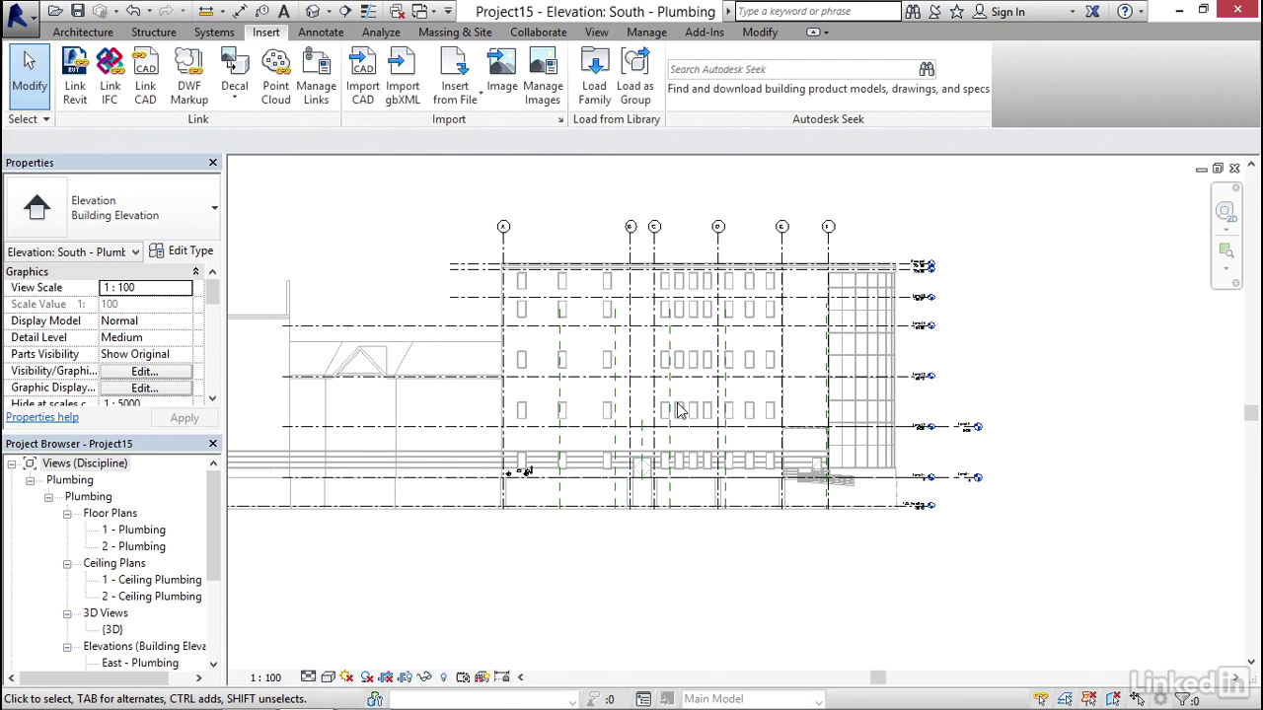
Step: Return to Floor Plan 1 - Plumbing and zoom in on the upper restroom fixtures
{"action": "double_click", "coordinate": [144, 534]}
{"action": "scroll", "coordinate": [628, 460], "scroll_direction": "down", "scroll_amount": 8}
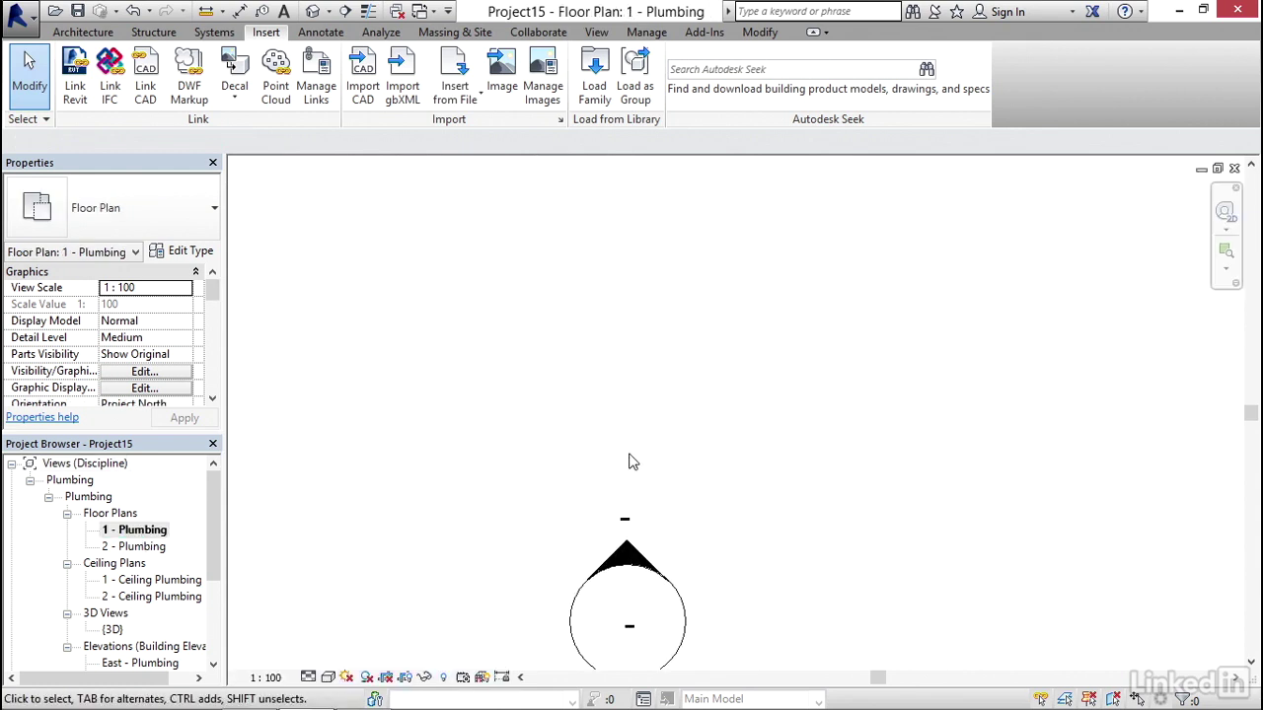
{"action": "mouse_move", "coordinate": [631, 460]}
{"action": "middle_mouse_down"}
{"action": "mouse_move", "coordinate": [626, 417]}
{"action": "mouse_move", "coordinate": [592, 395]}
{"action": "mouse_move", "coordinate": [578, 358]}
{"action": "mouse_move", "coordinate": [563, 454]}
{"action": "middle_mouse_up"}
{"action": "scroll", "coordinate": [538, 360], "scroll_direction": "up", "scroll_amount": 6}
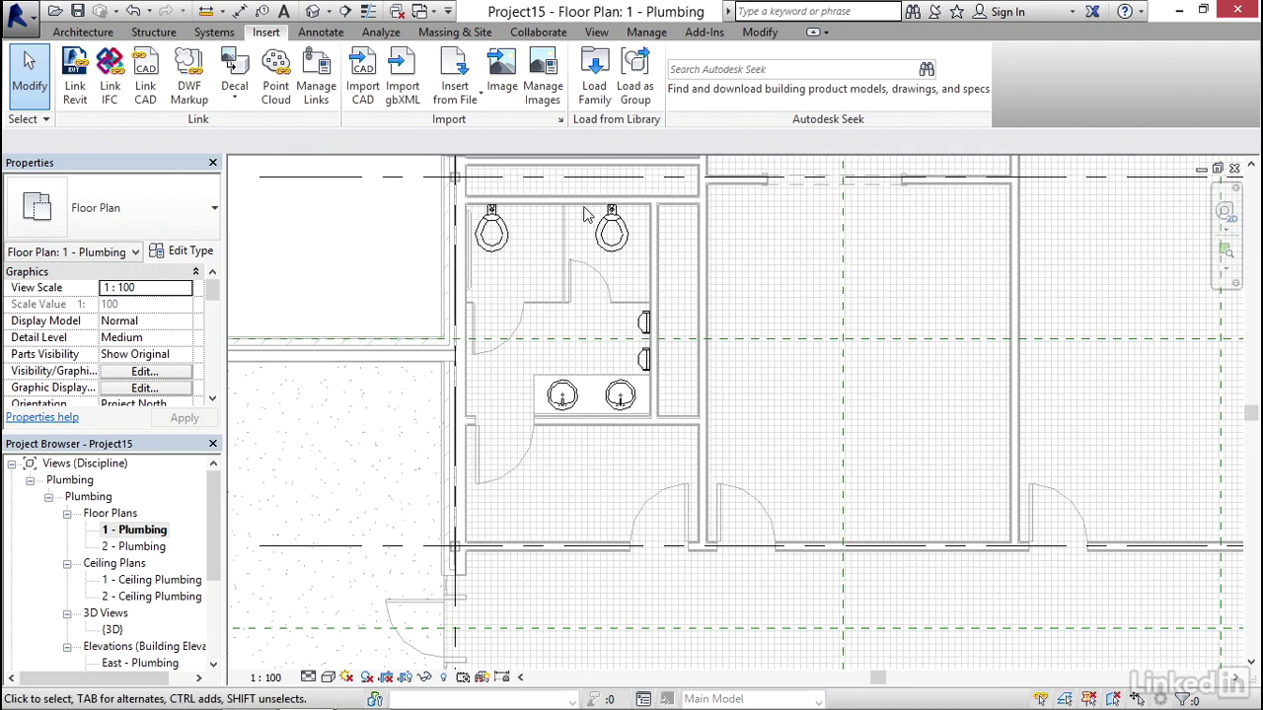
{"action": "scroll", "coordinate": [533, 336], "scroll_direction": "up", "scroll_amount": 5}
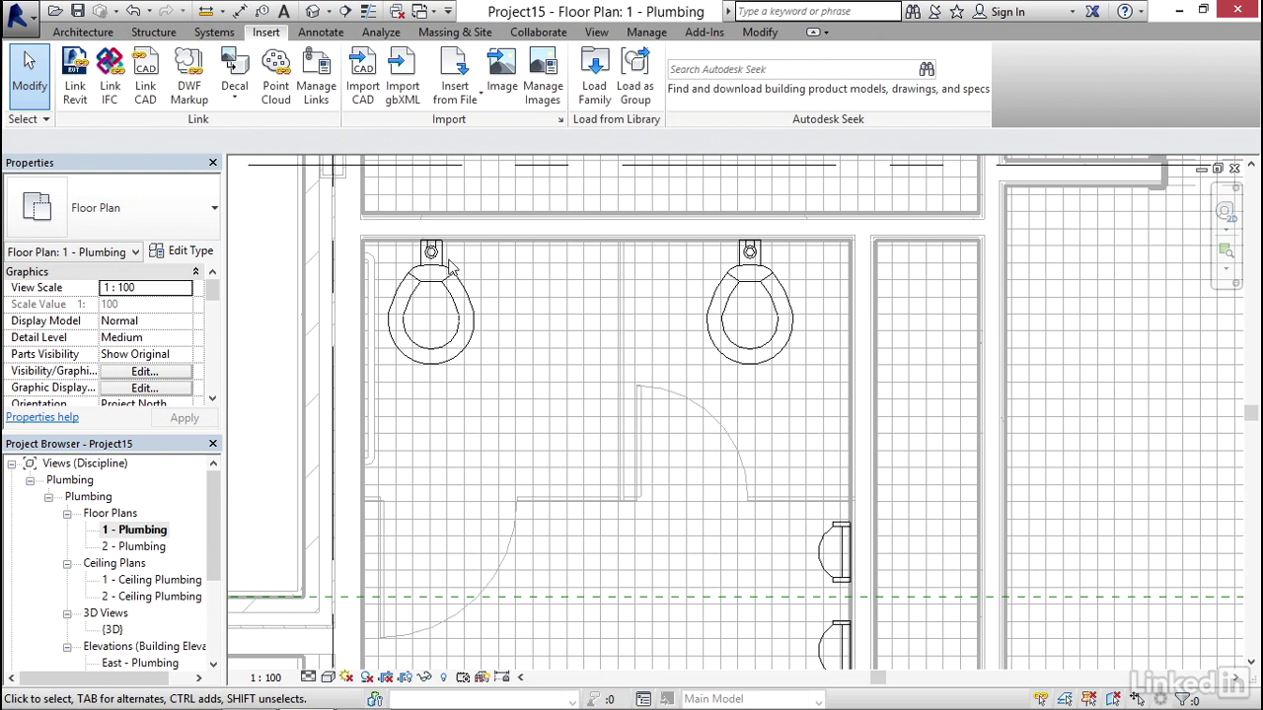
{"action": "middle_click_drag", "start_coordinate": [474, 263], "coordinate": [467, 306]}
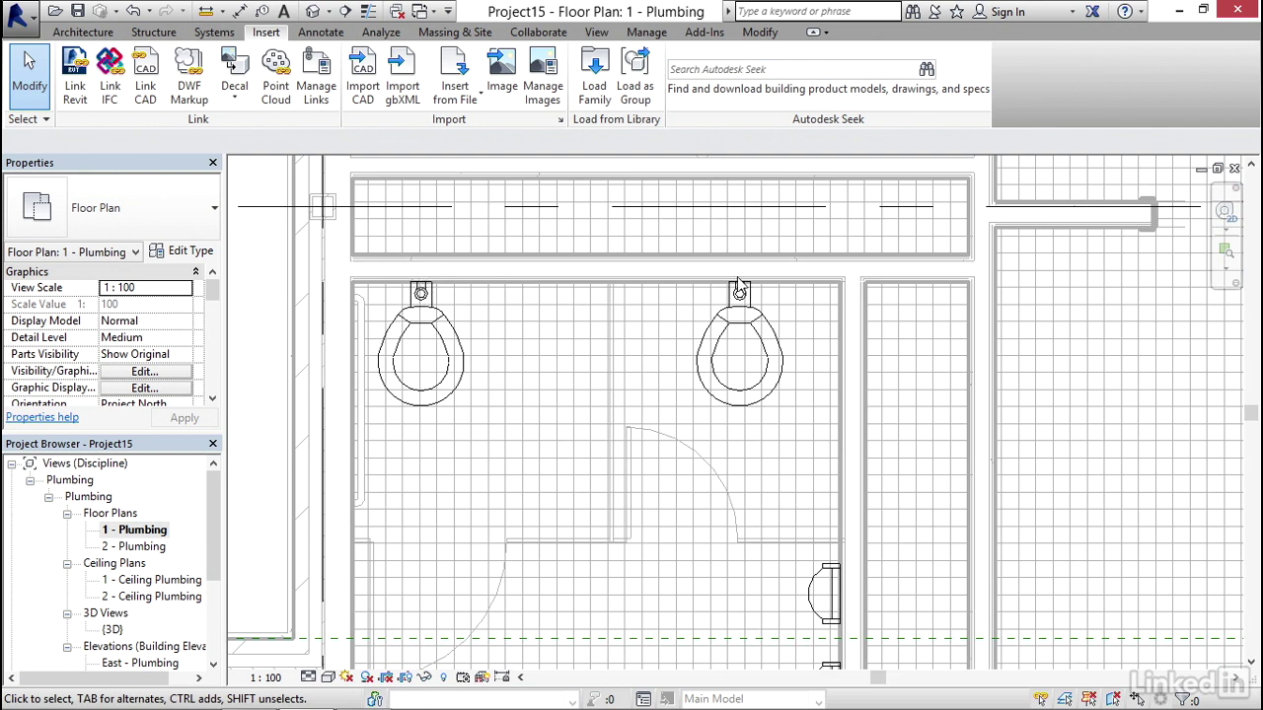
{"action": "scroll", "coordinate": [601, 307], "scroll_direction": "down", "scroll_amount": 6}
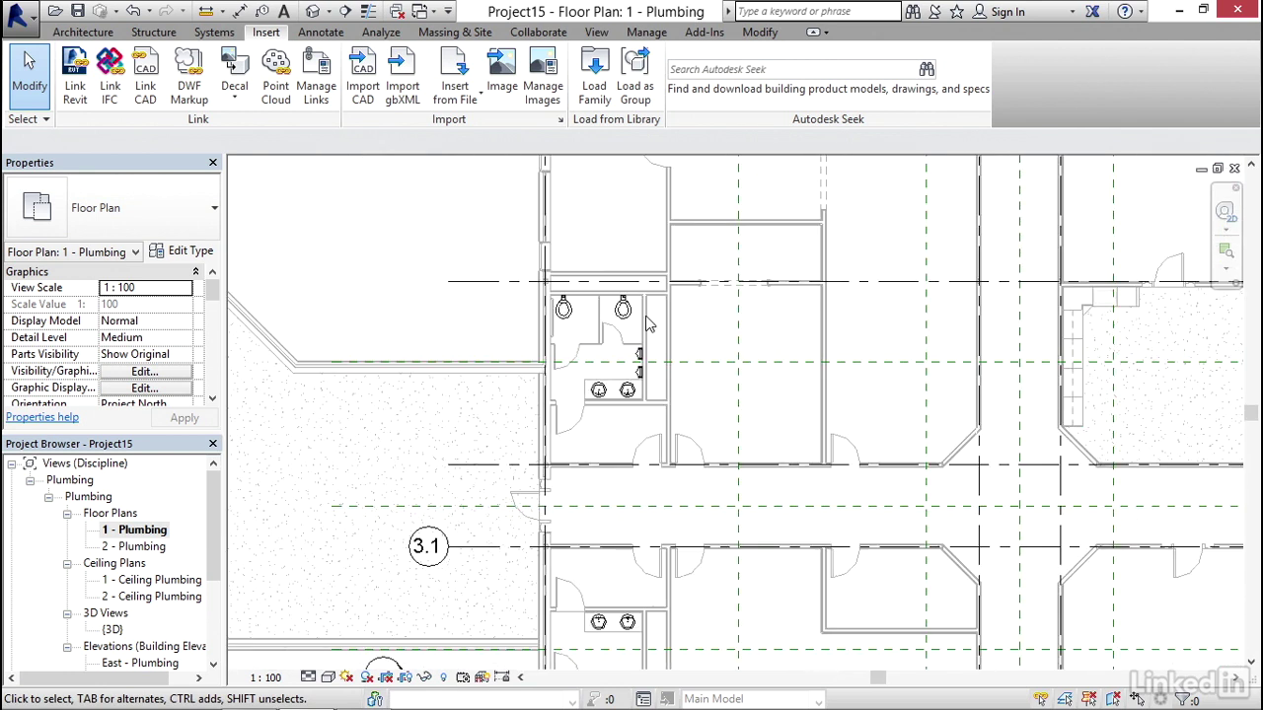
{"action": "middle_click_drag", "start_coordinate": [730, 328], "coordinate": [595, 346]}
{"action": "scroll", "coordinate": [593, 345], "scroll_direction": "up", "scroll_amount": 3}
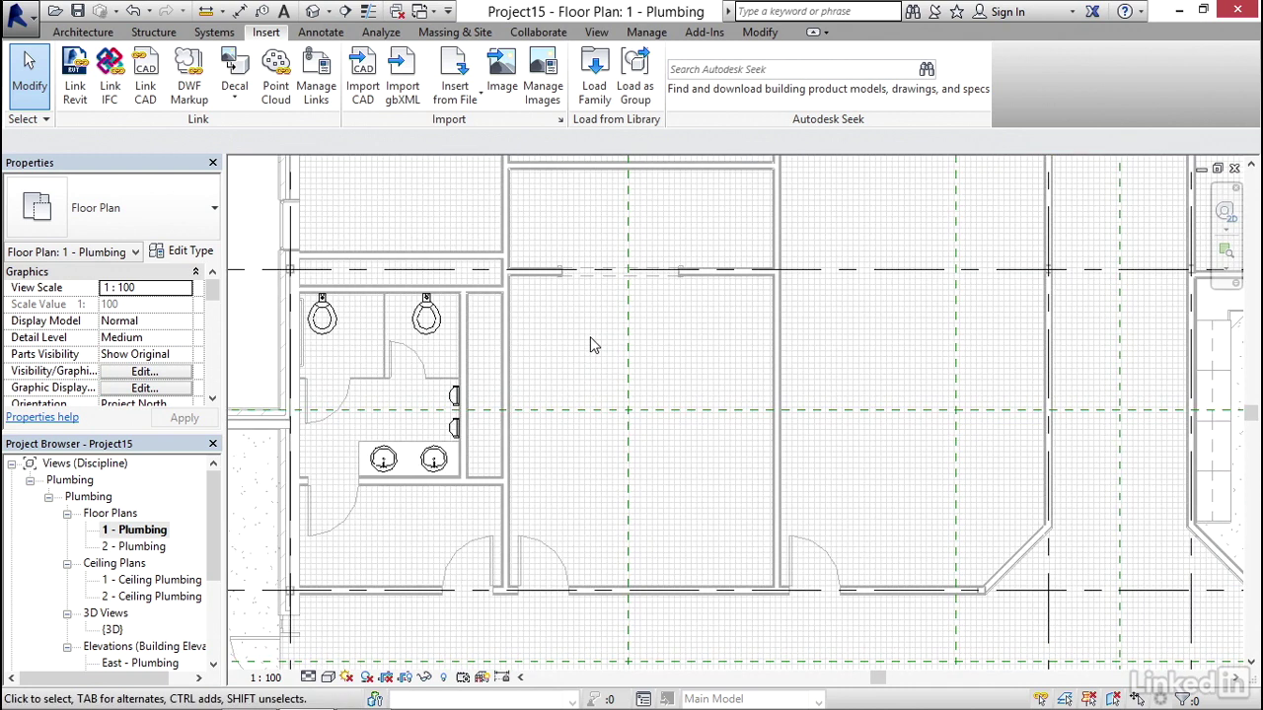
Step: Hide the Floors projection fill pattern in the view's Visibility/Graphics (VG) overrides
{"action": "key", "text": "v"}
{"action": "key", "text": "g"}
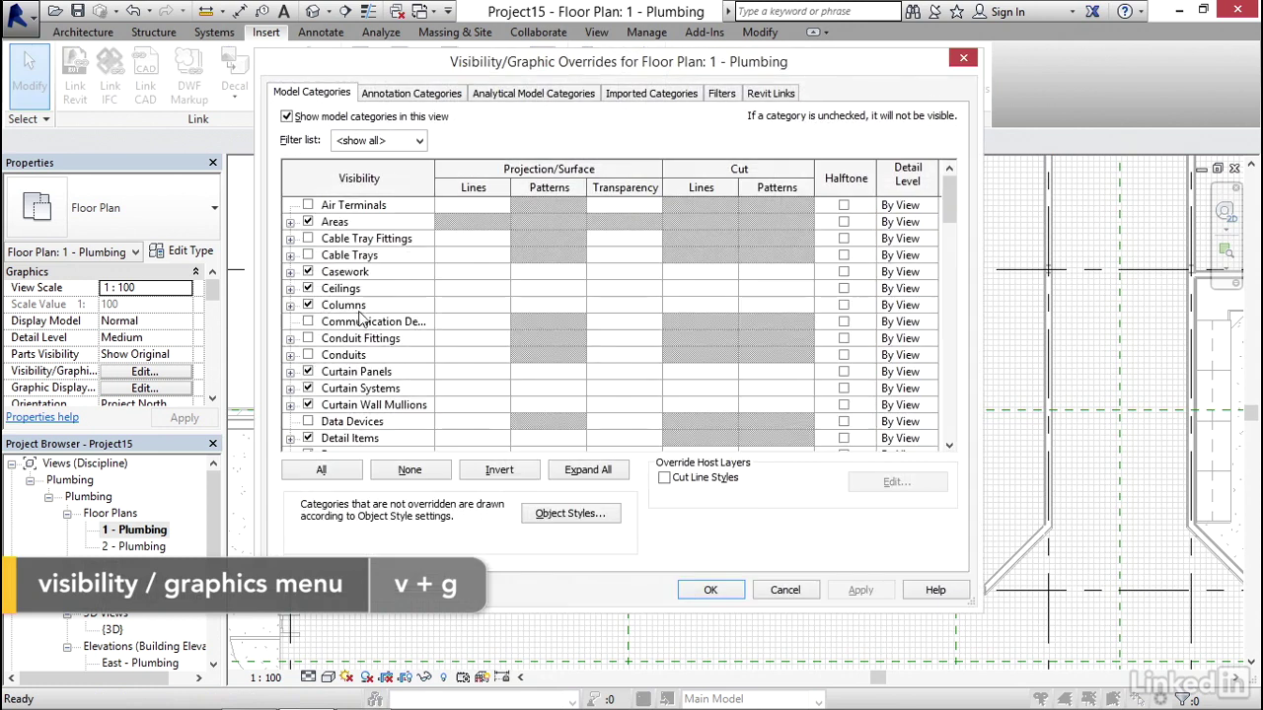
{"action": "left_click", "coordinate": [361, 324]}
{"action": "key", "text": "f"}
{"action": "key", "text": "l"}
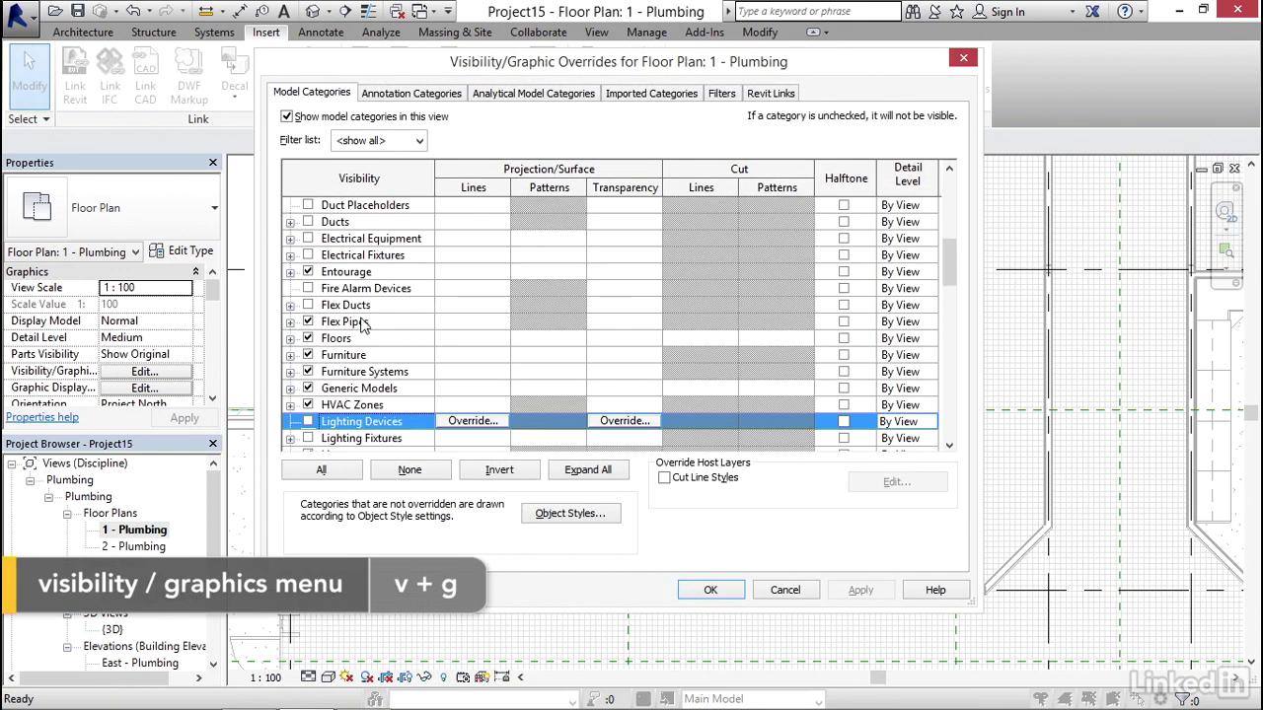
{"action": "scroll", "coordinate": [356, 385], "scroll_direction": "down", "scroll_amount": 1}
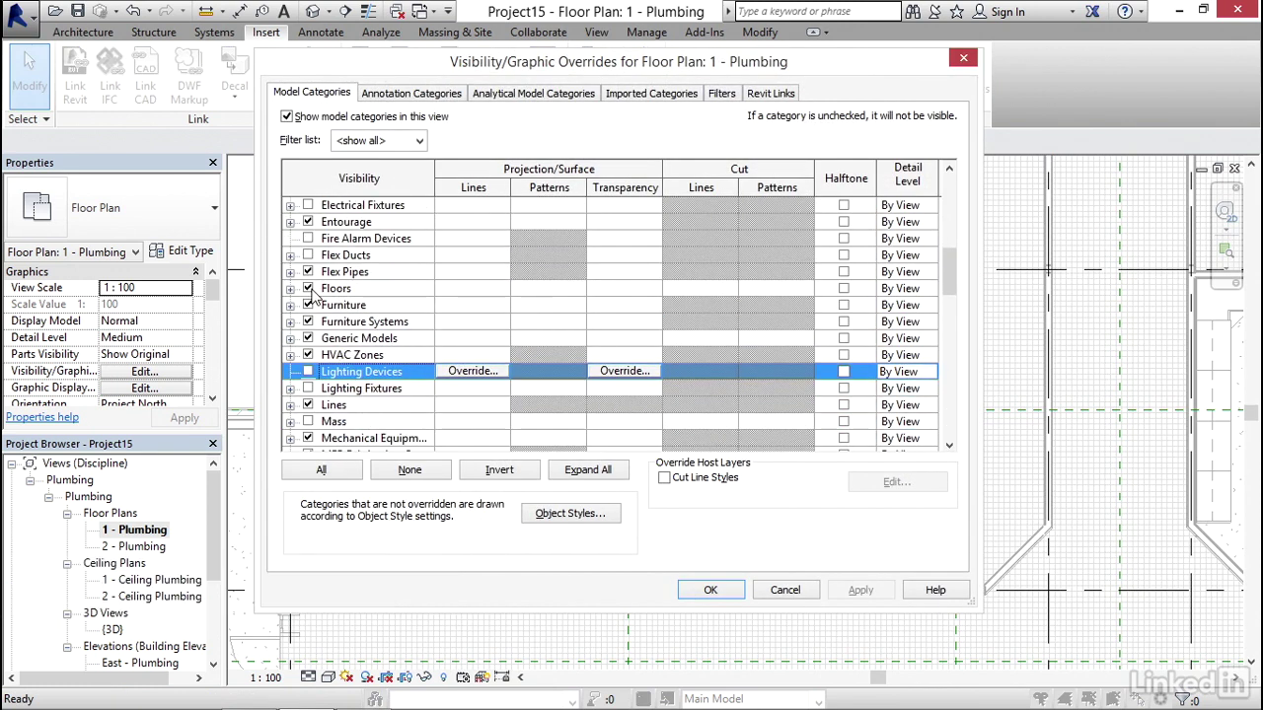
{"action": "left_click", "coordinate": [548, 289]}
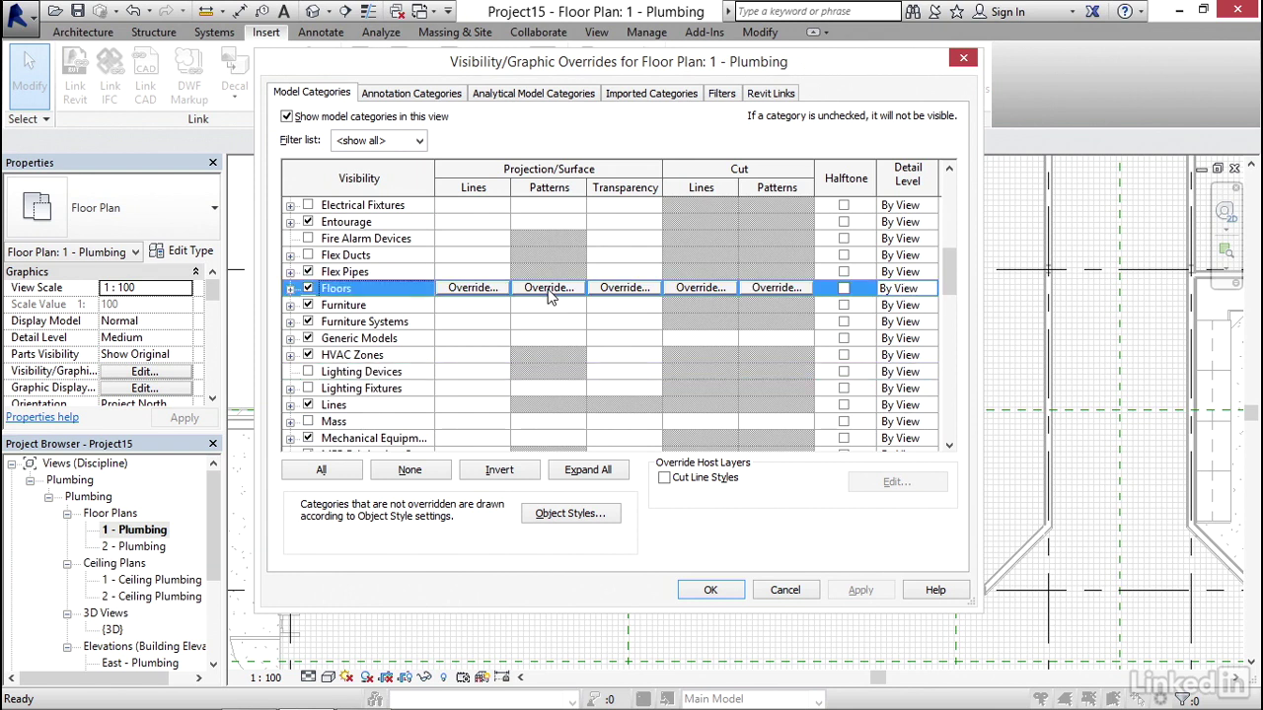
{"action": "left_click", "coordinate": [546, 287]}
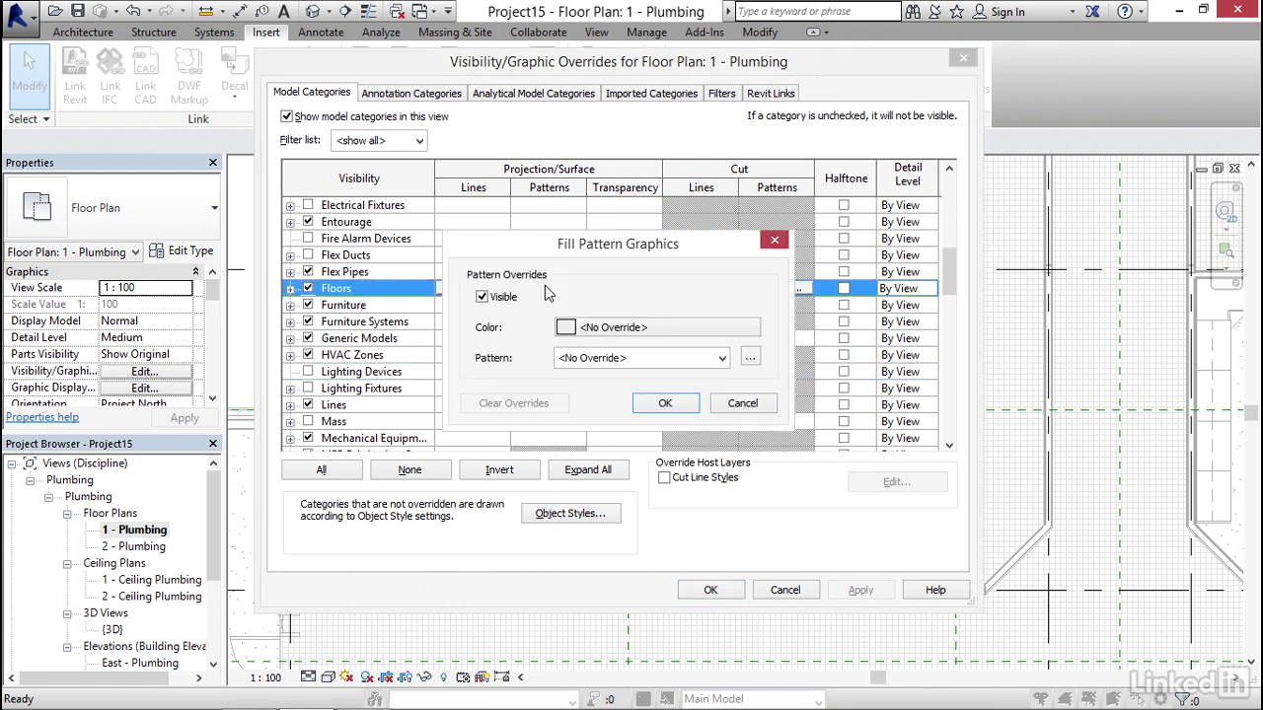
{"action": "left_click", "coordinate": [481, 296]}
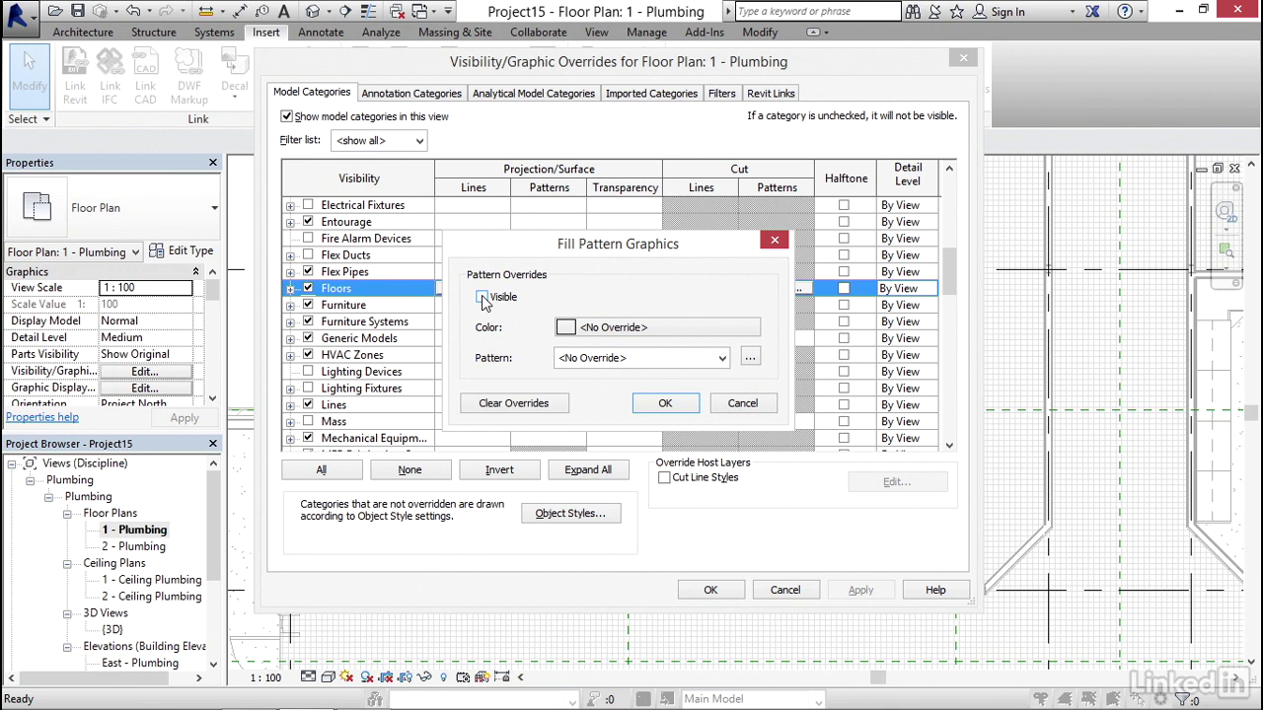
{"action": "left_click", "coordinate": [667, 405]}
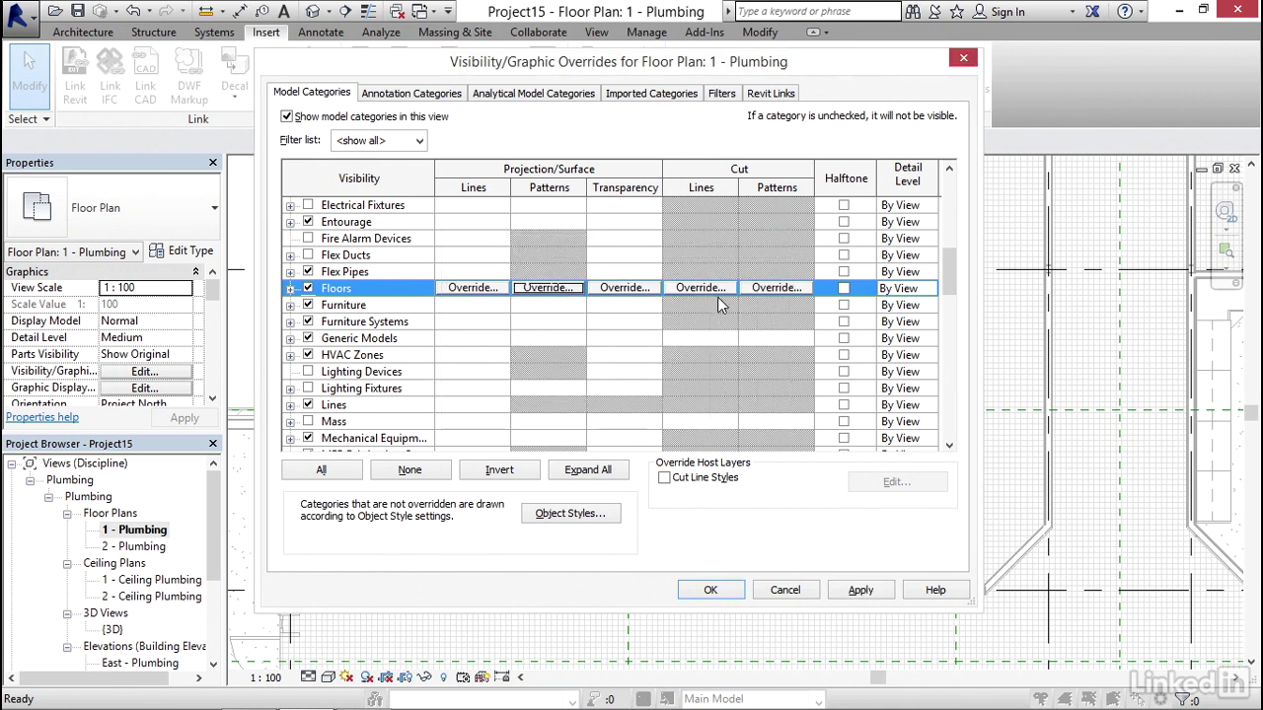
{"action": "left_click", "coordinate": [858, 590]}
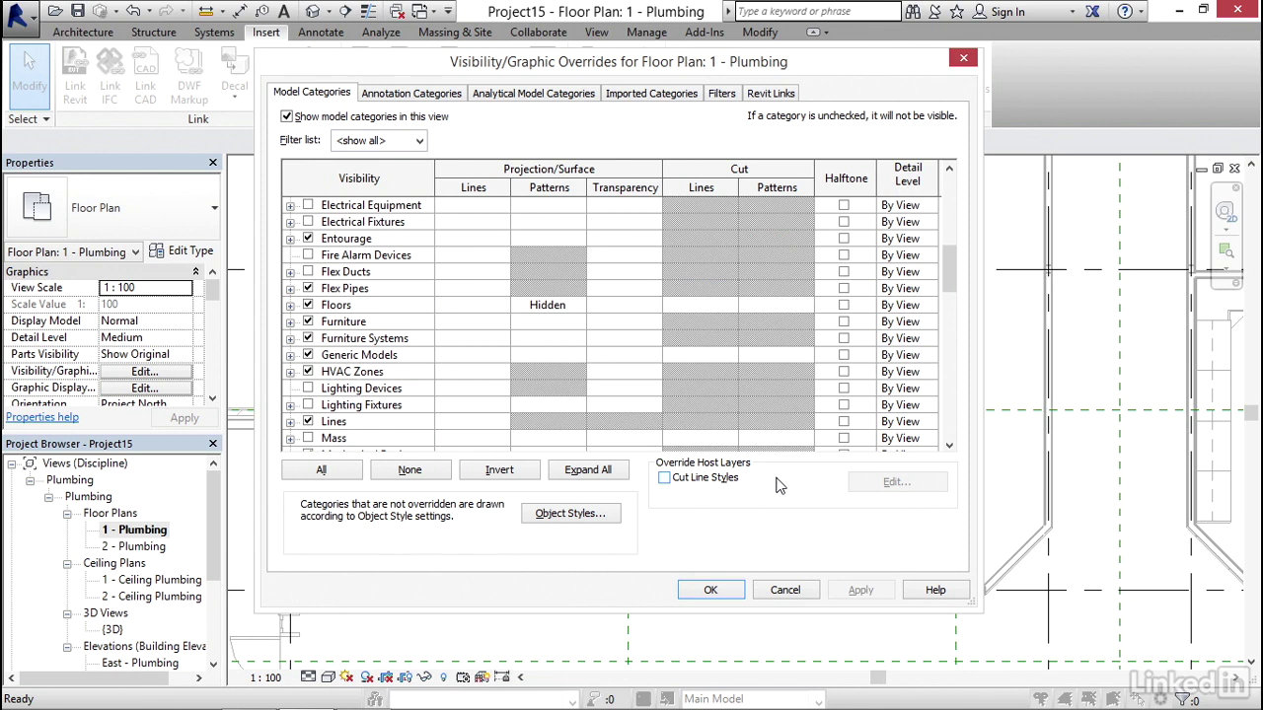
Step: Confirm the Visibility/Graphics changes and zoom around the restroom plan
{"action": "left_click", "coordinate": [708, 590]}
{"action": "scroll", "coordinate": [518, 414], "scroll_direction": "up", "scroll_amount": 4}
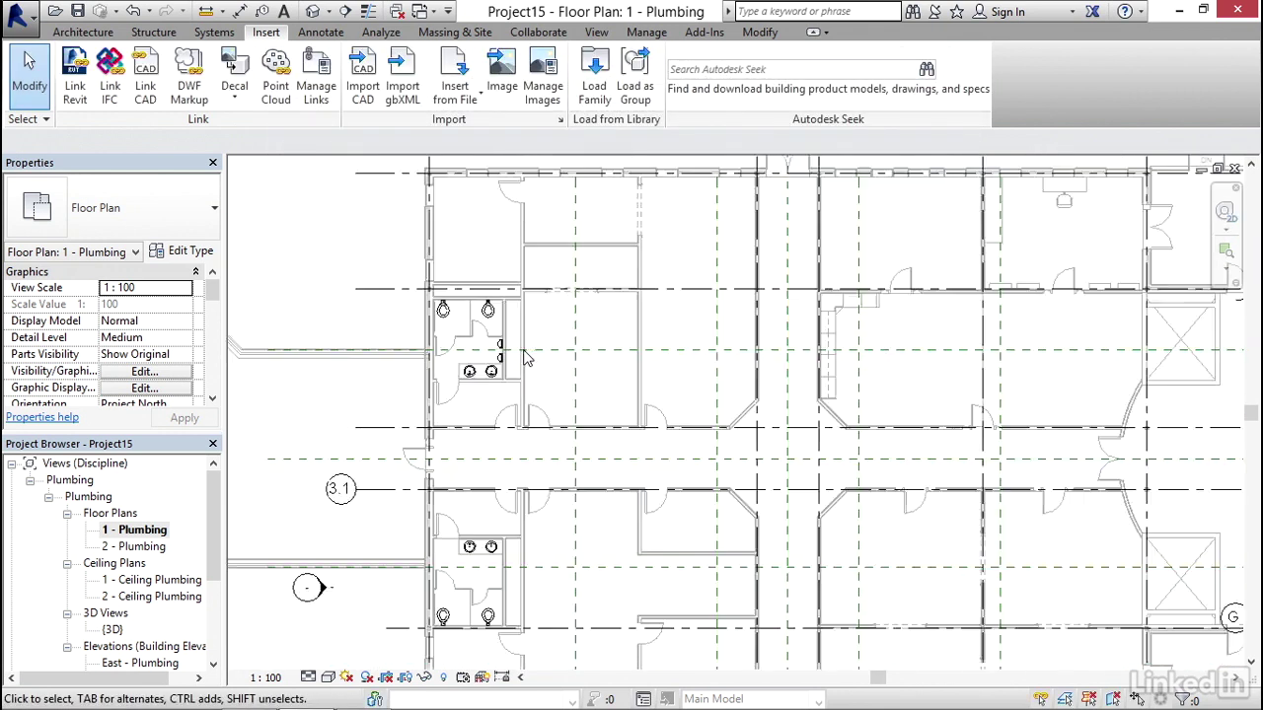
{"action": "scroll", "coordinate": [526, 358], "scroll_direction": "down", "scroll_amount": 3}
{"action": "scroll", "coordinate": [493, 281], "scroll_direction": "up", "scroll_amount": 4}
{"action": "scroll", "coordinate": [493, 281], "scroll_direction": "down", "scroll_amount": 1}
{"action": "scroll", "coordinate": [496, 281], "scroll_direction": "down", "scroll_amount": 1}
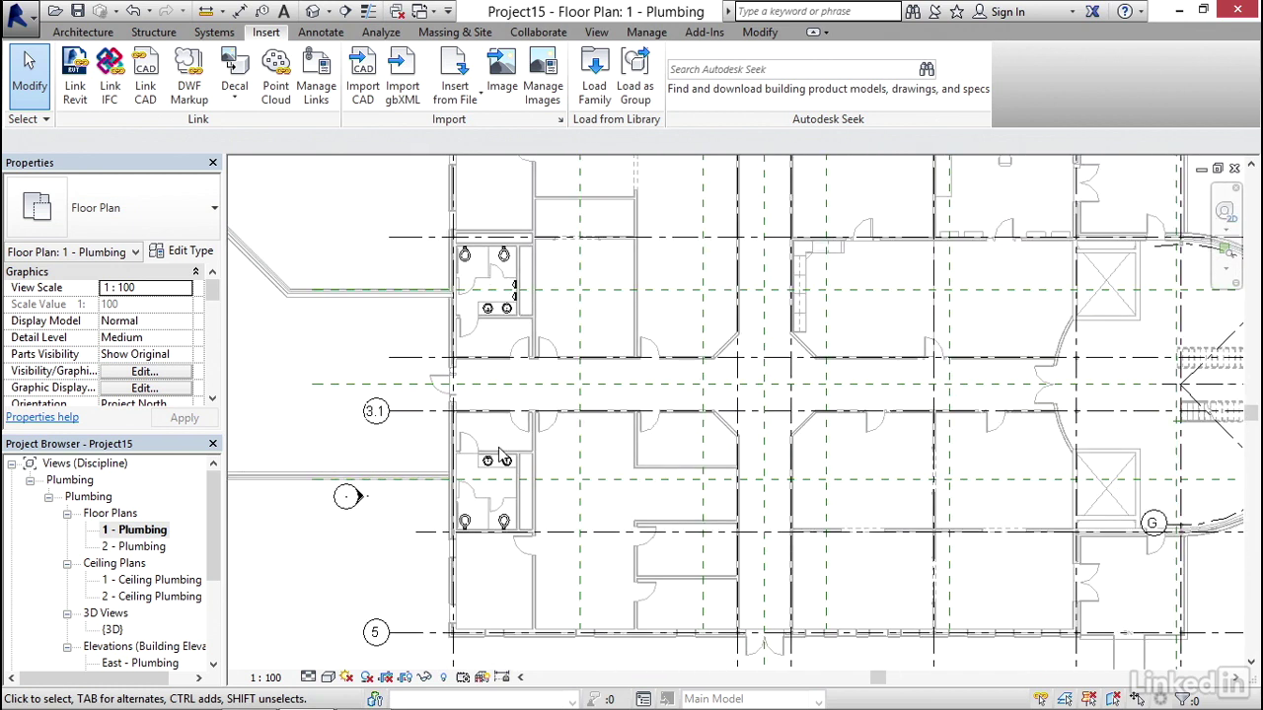
{"action": "scroll", "coordinate": [510, 337], "scroll_direction": "up", "scroll_amount": 3}
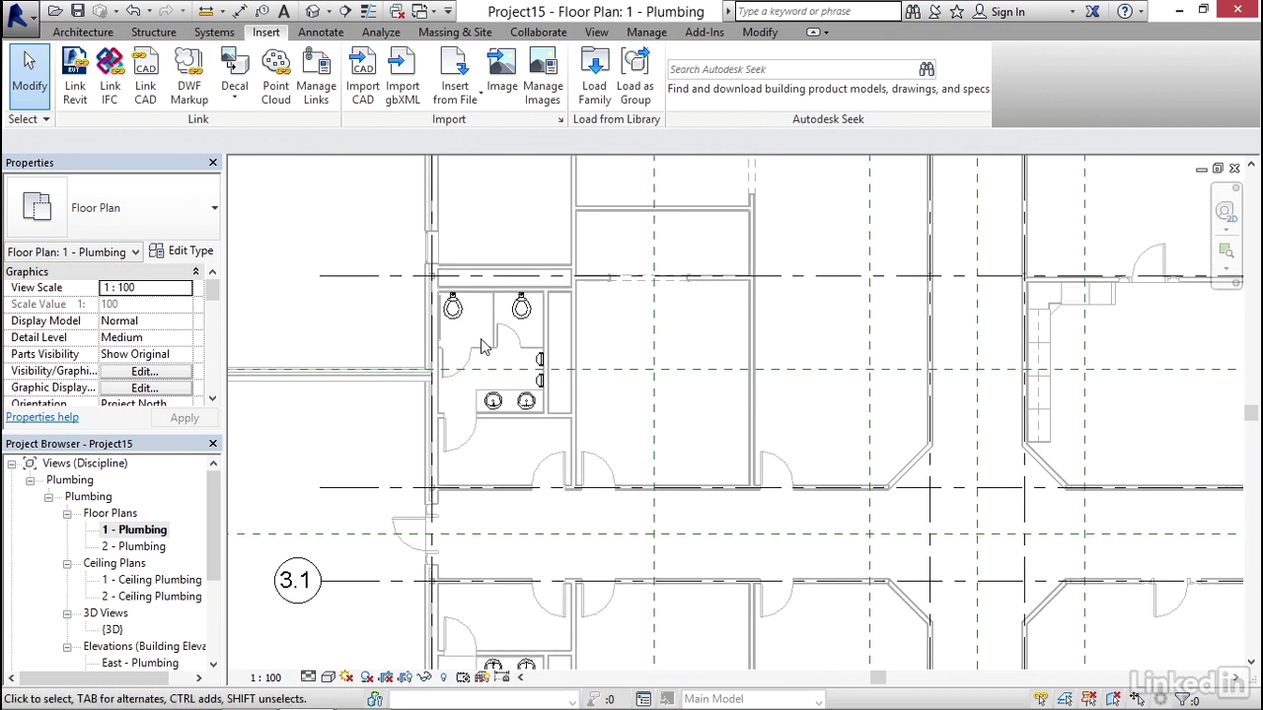
Step: Draw a callout rectangle framing the upper restroom
{"action": "left_click", "coordinate": [596, 32]}
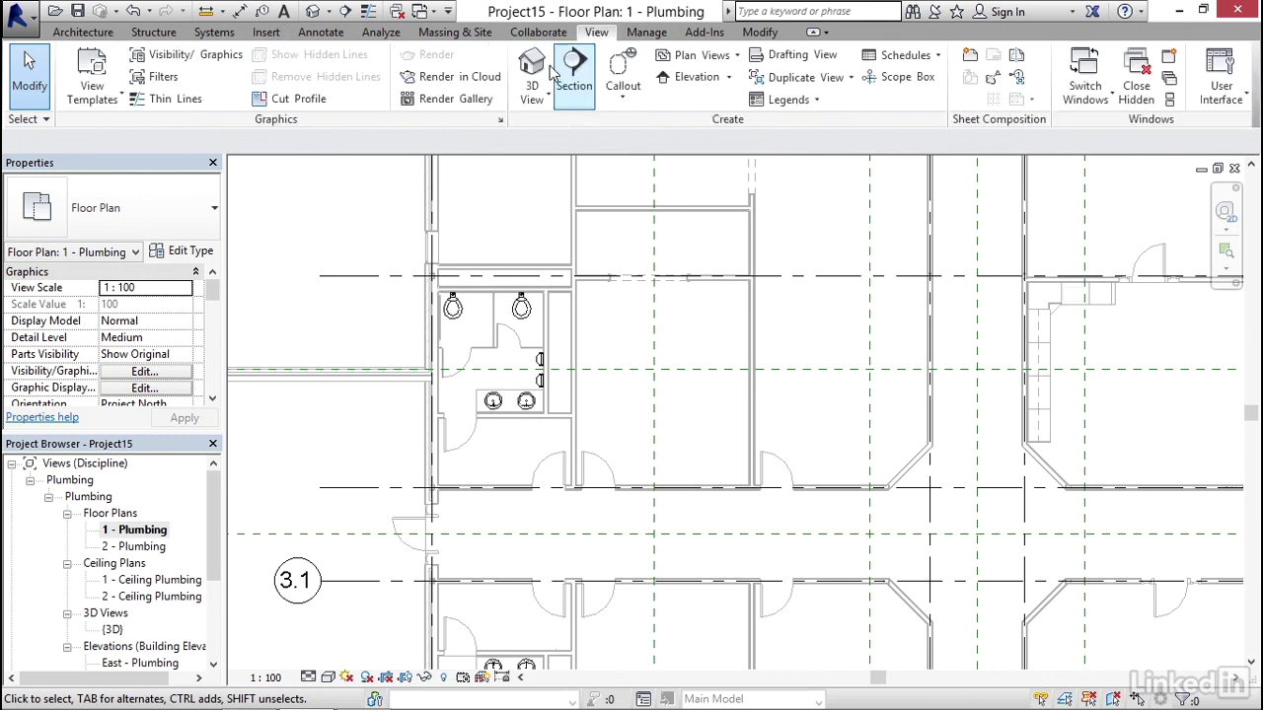
{"action": "left_click", "coordinate": [626, 77]}
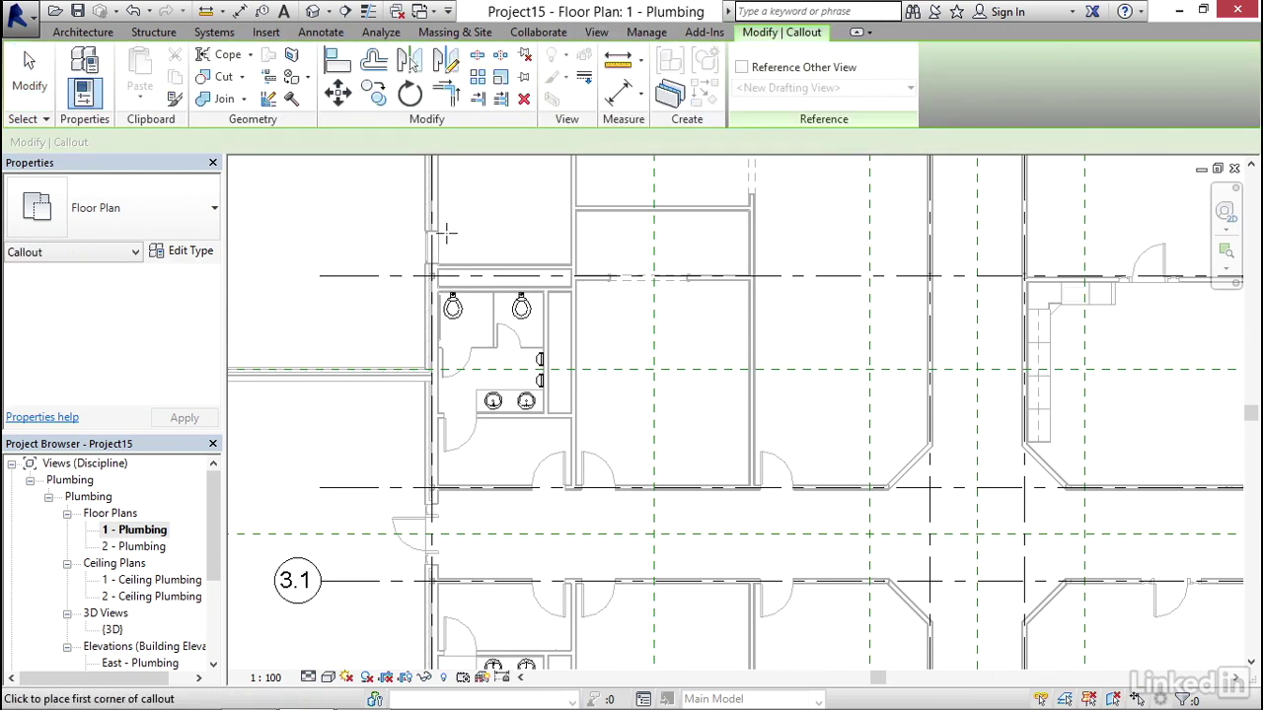
{"action": "left_click", "coordinate": [389, 246]}
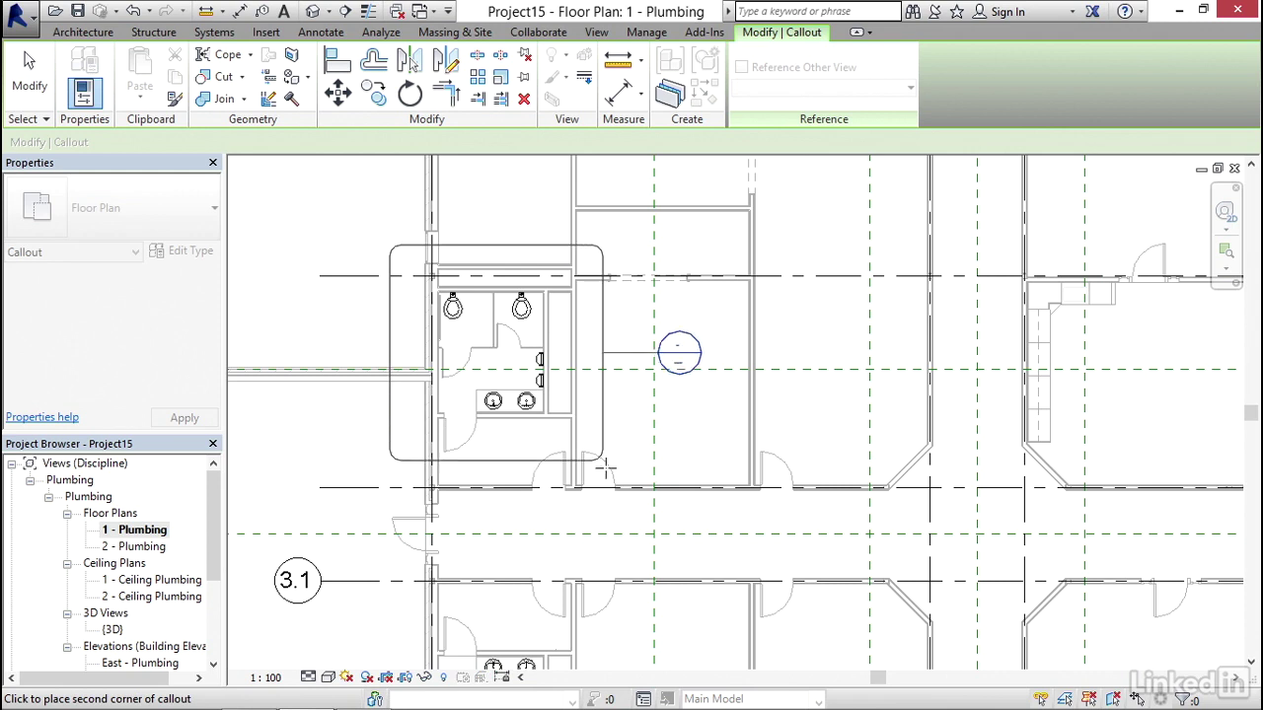
{"action": "left_click", "coordinate": [606, 500]}
{"action": "key", "text": "Escape"}
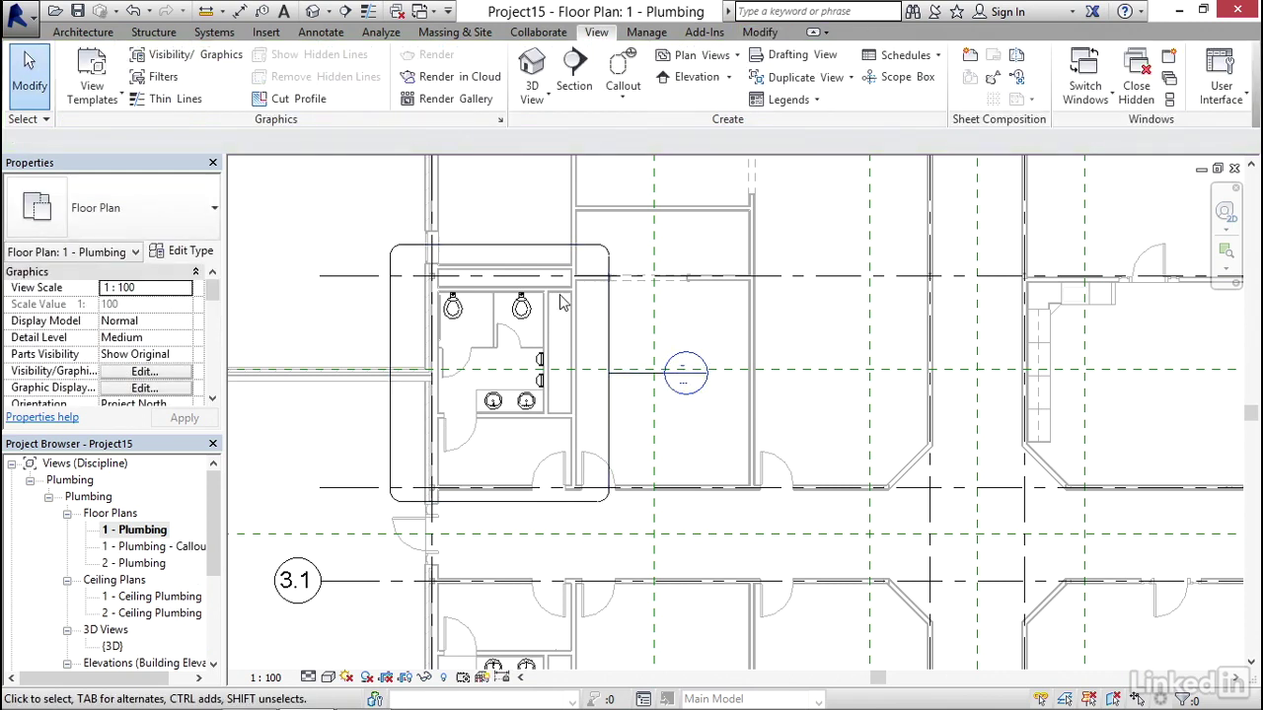
{"action": "scroll", "coordinate": [490, 270], "scroll_direction": "up", "scroll_amount": 4}
{"action": "scroll", "coordinate": [454, 242], "scroll_direction": "down", "scroll_amount": 3}
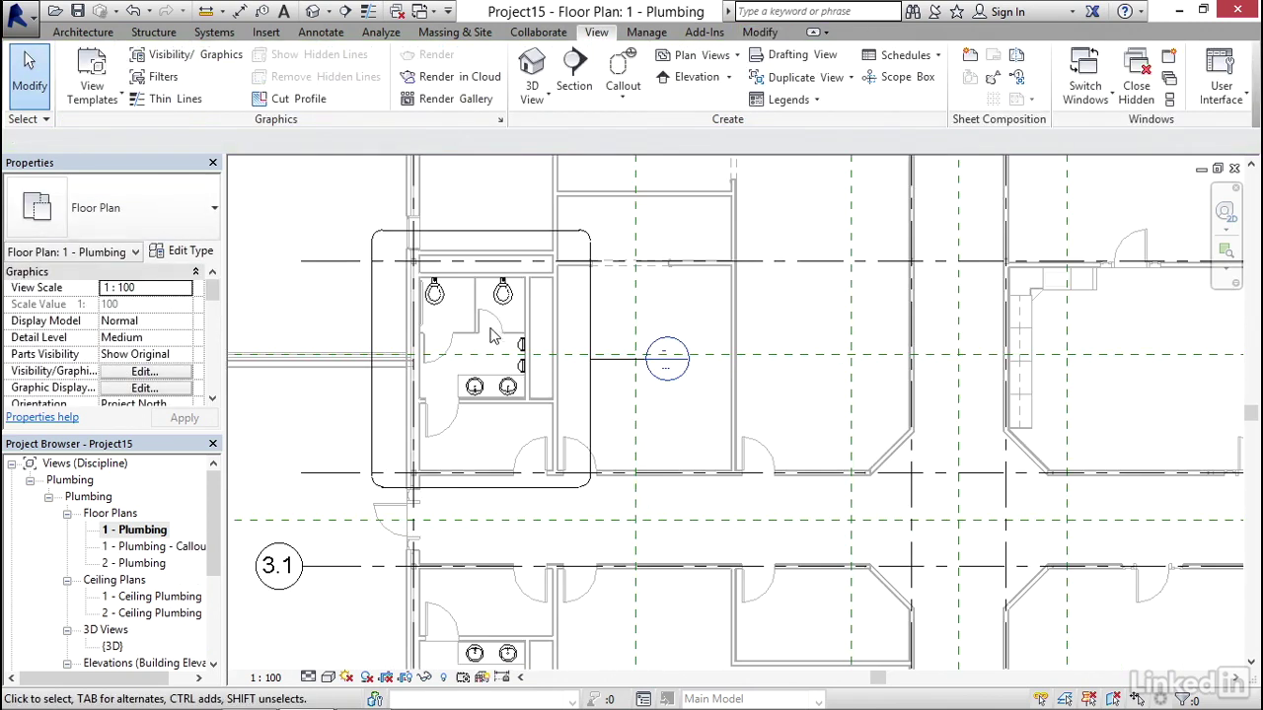
{"action": "middle_click_drag", "start_coordinate": [477, 330], "coordinate": [499, 340]}
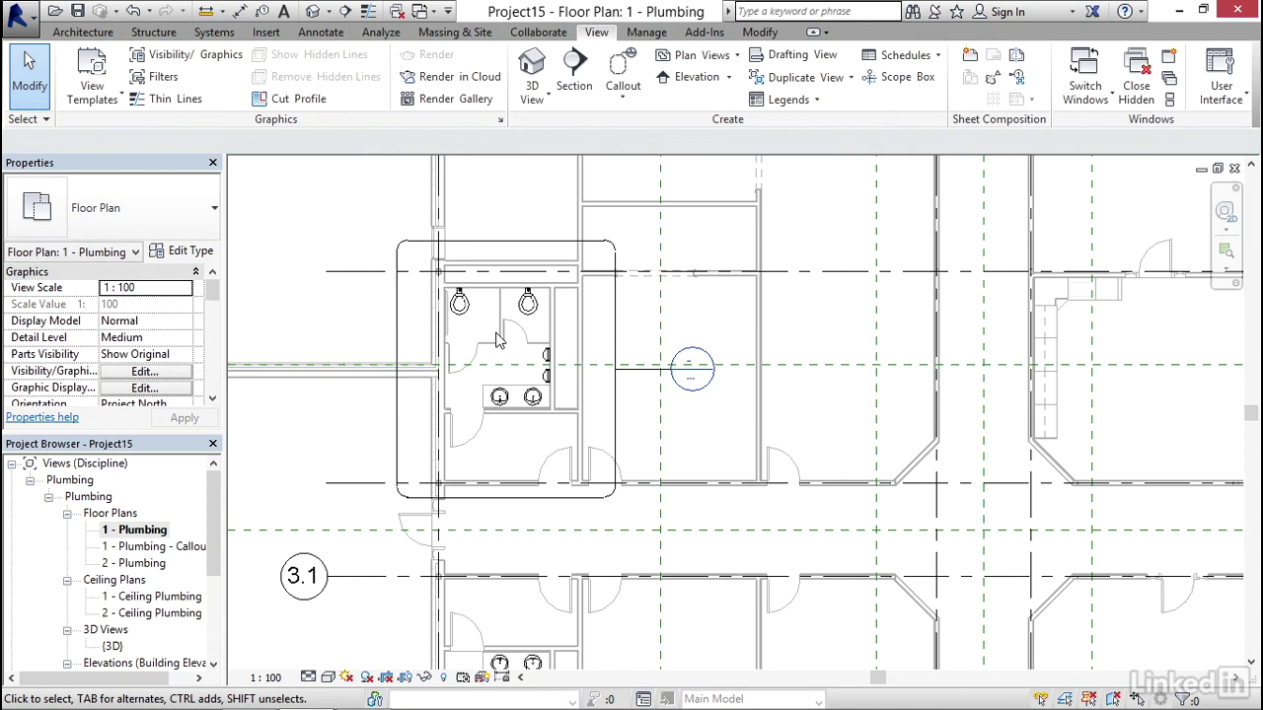
Step: In Object Styles, give the Callout Boundary annotation line weight 5
{"action": "left_click", "coordinate": [646, 33]}
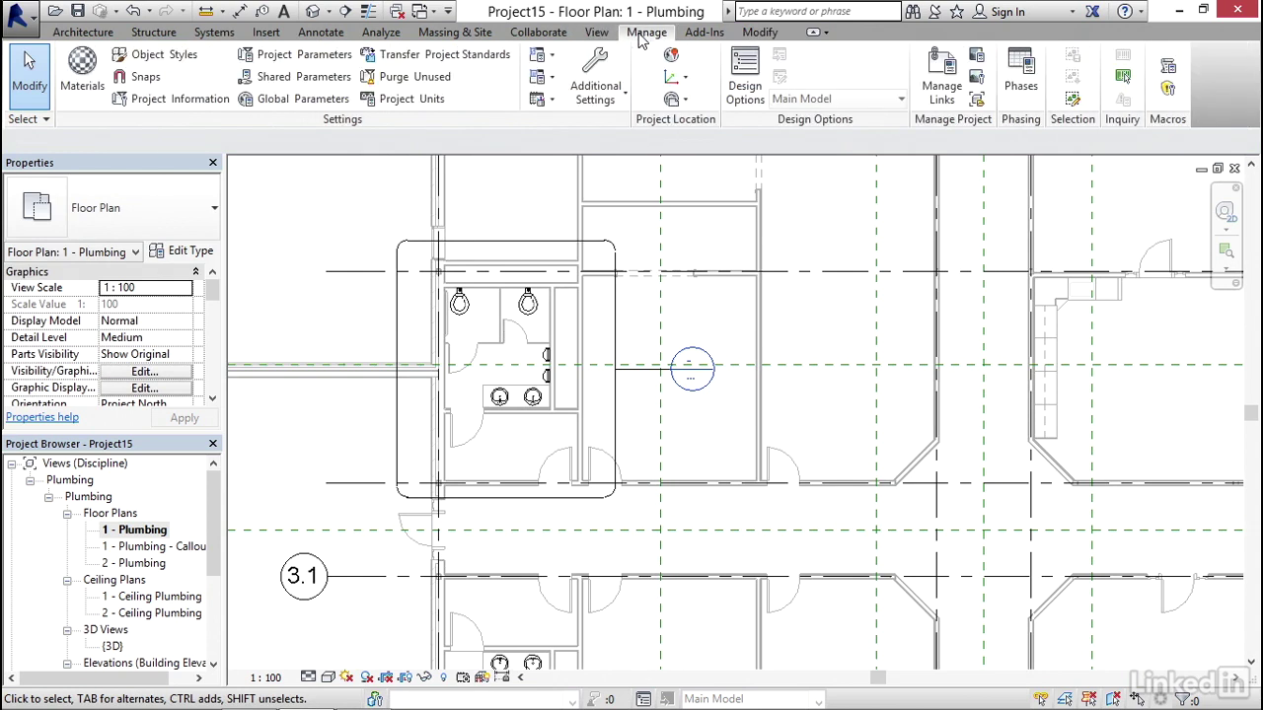
{"action": "left_click", "coordinate": [166, 59]}
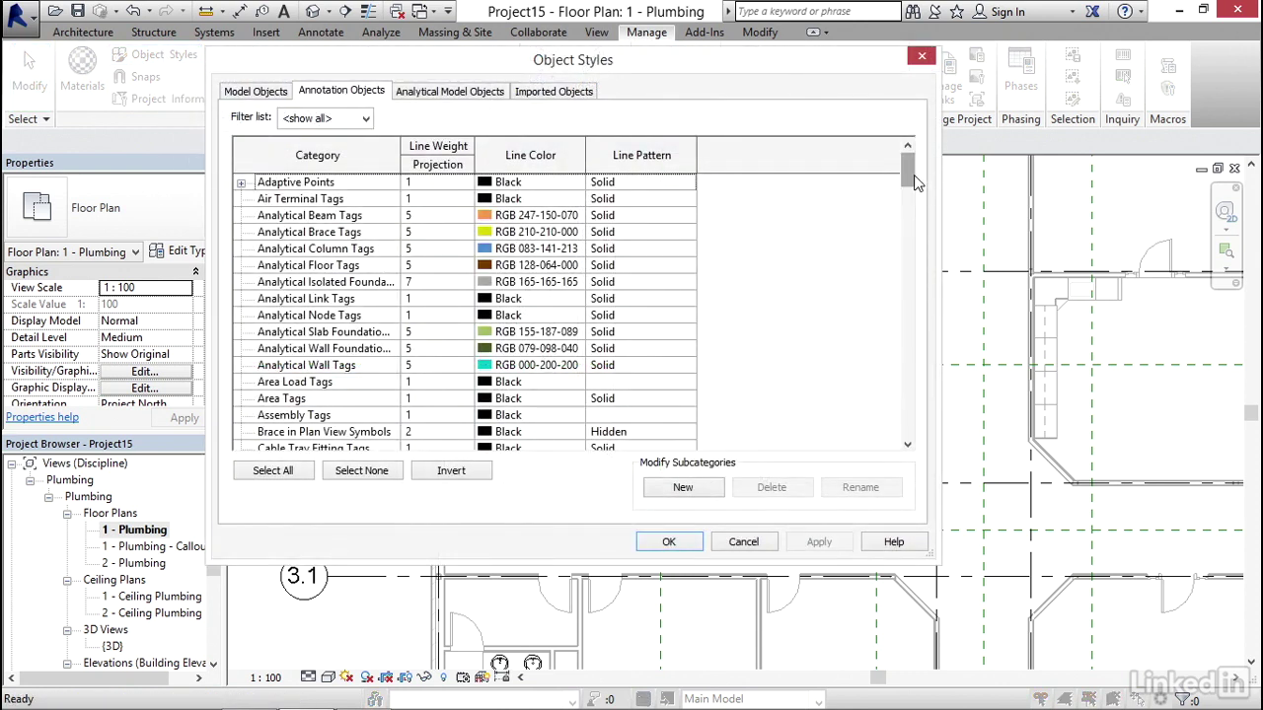
{"action": "left_click_drag", "start_coordinate": [914, 180], "coordinate": [913, 197]}
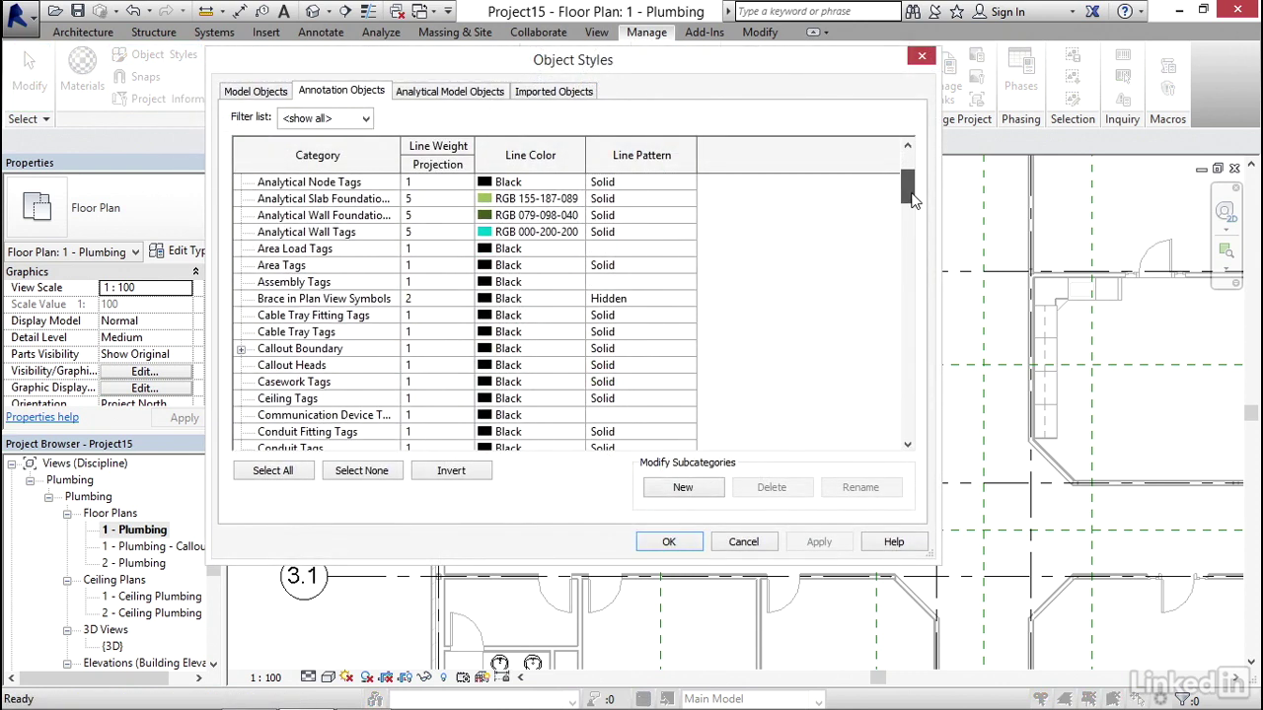
{"action": "left_click", "coordinate": [300, 351]}
{"action": "left_click", "coordinate": [241, 350]}
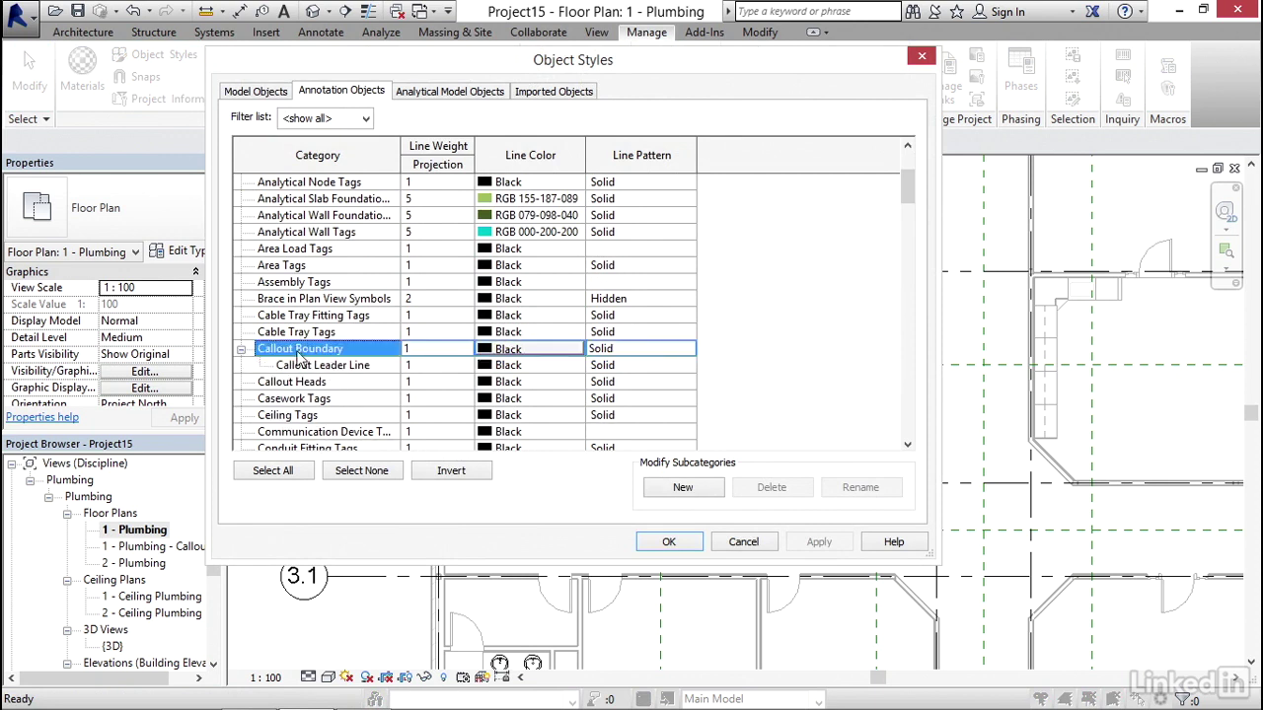
{"action": "left_click", "coordinate": [422, 348]}
{"action": "type", "text": "5"}
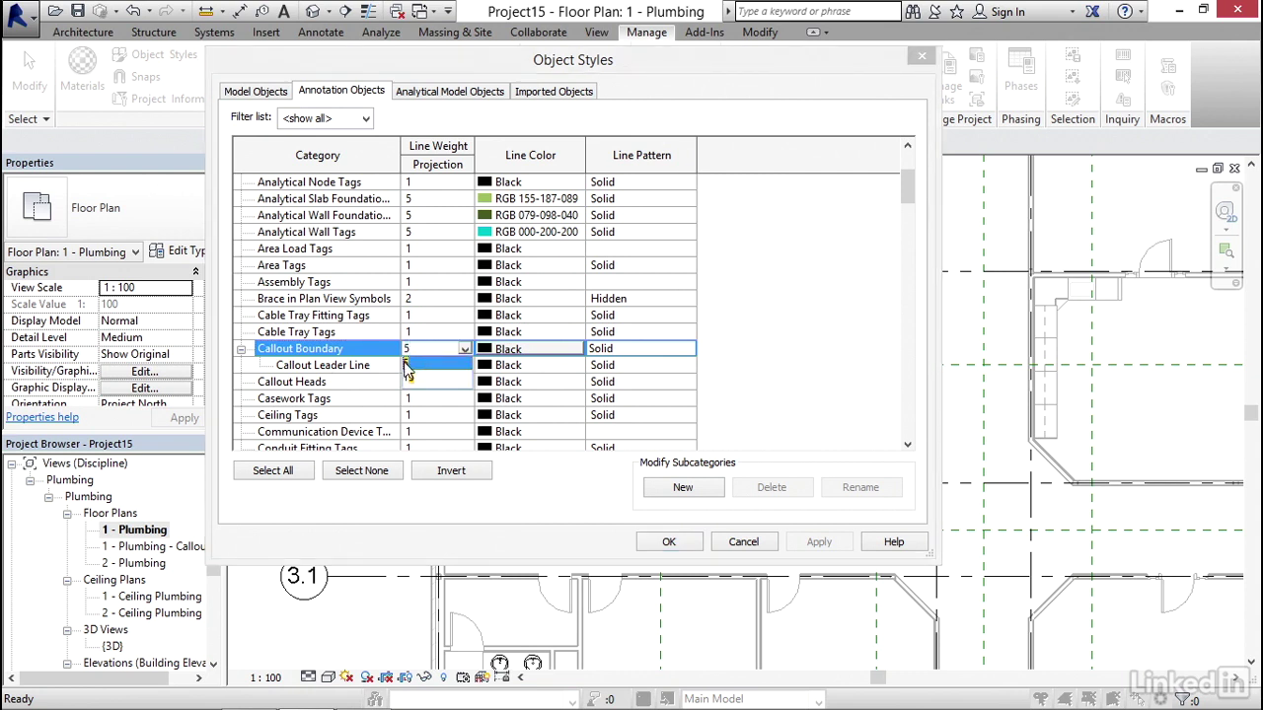
{"action": "left_click", "coordinate": [410, 364]}
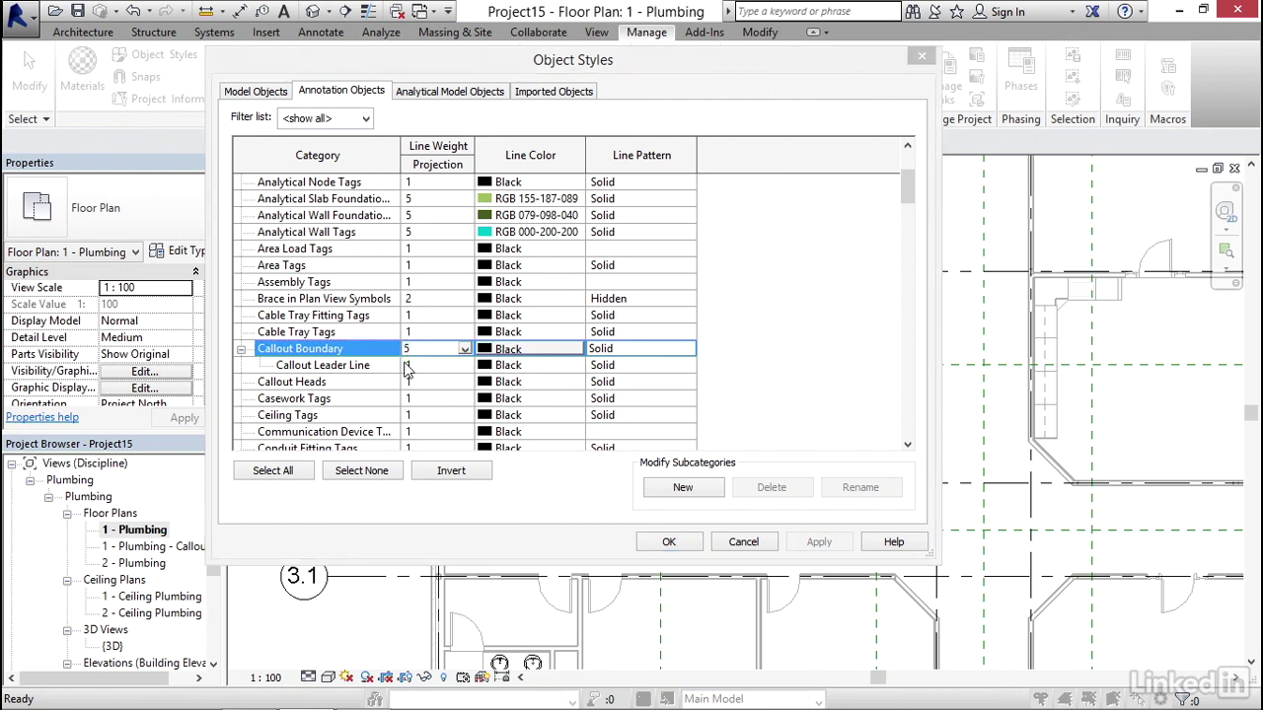
Step: Set the Callout Boundary line pattern to Dash dot and apply it
{"action": "left_click", "coordinate": [621, 350]}
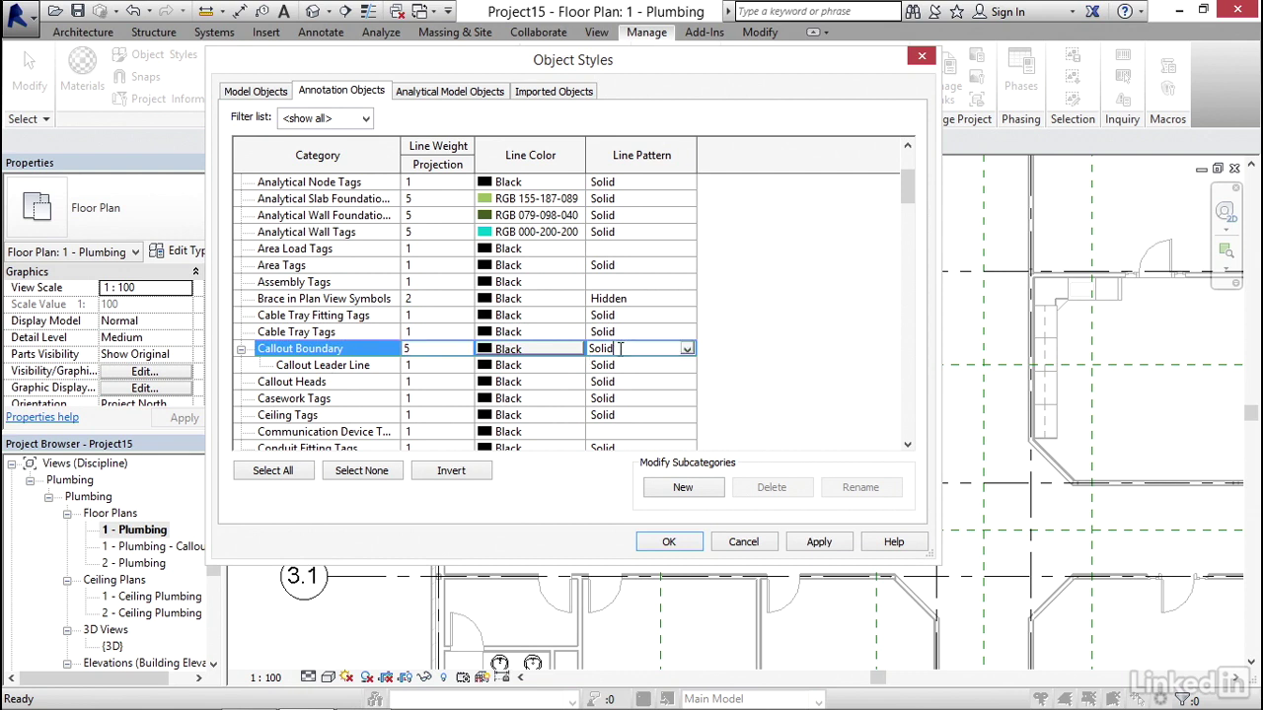
{"action": "left_click", "coordinate": [686, 351]}
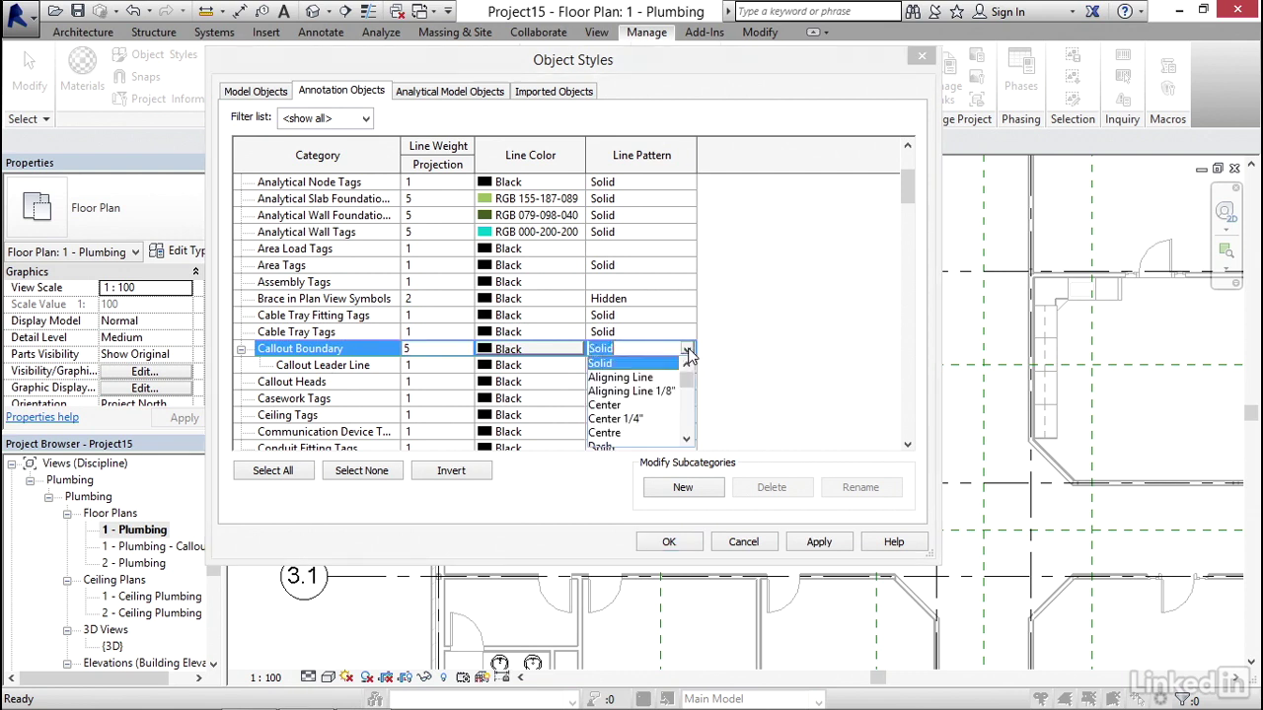
{"action": "left_click", "coordinate": [686, 439]}
{"action": "left_click", "coordinate": [687, 439]}
{"action": "left_click", "coordinate": [687, 439]}
{"action": "left_click", "coordinate": [622, 418]}
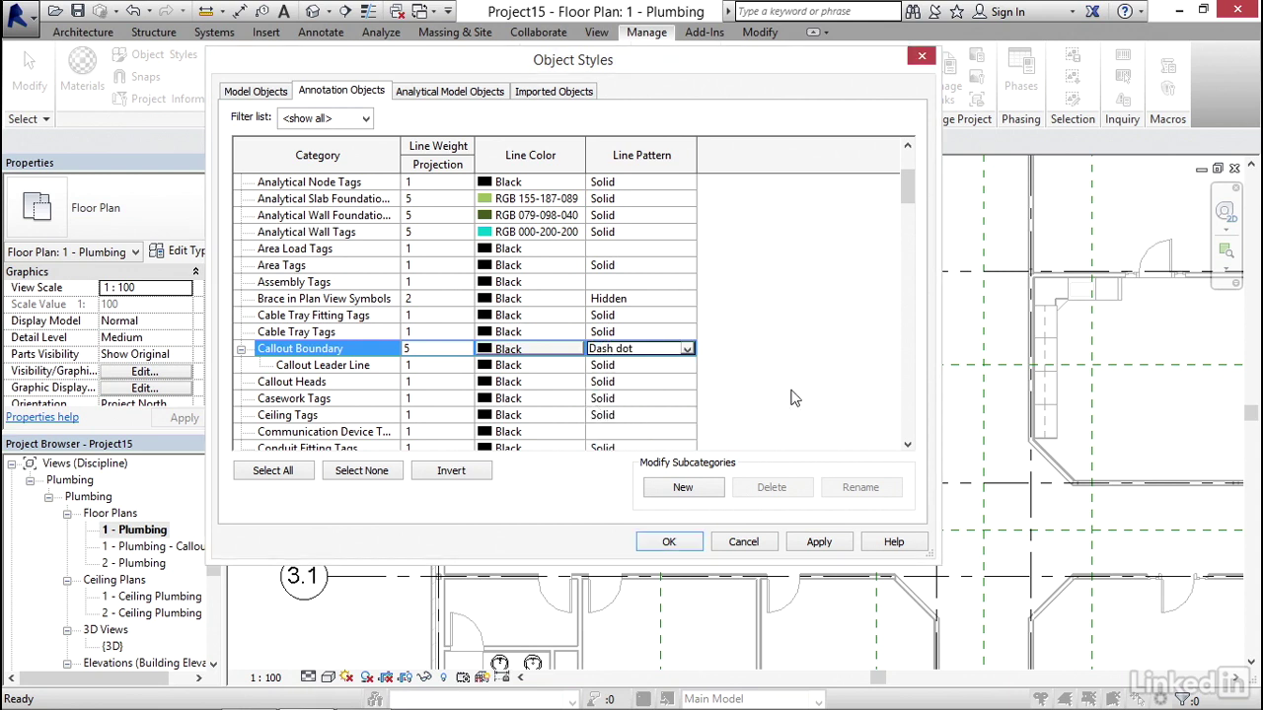
{"action": "left_click", "coordinate": [821, 541]}
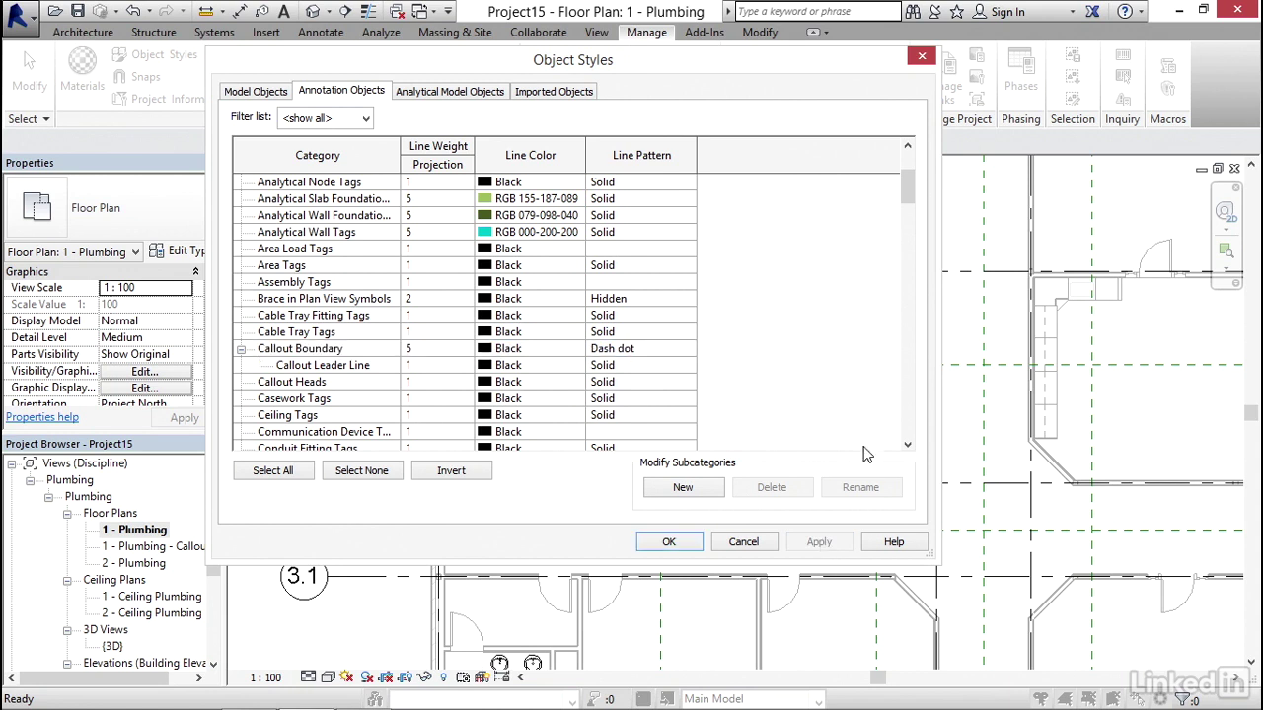
Step: Close Object Styles and open the 1 - Plumbing - Callout view from its callout head
{"action": "left_click", "coordinate": [677, 541]}
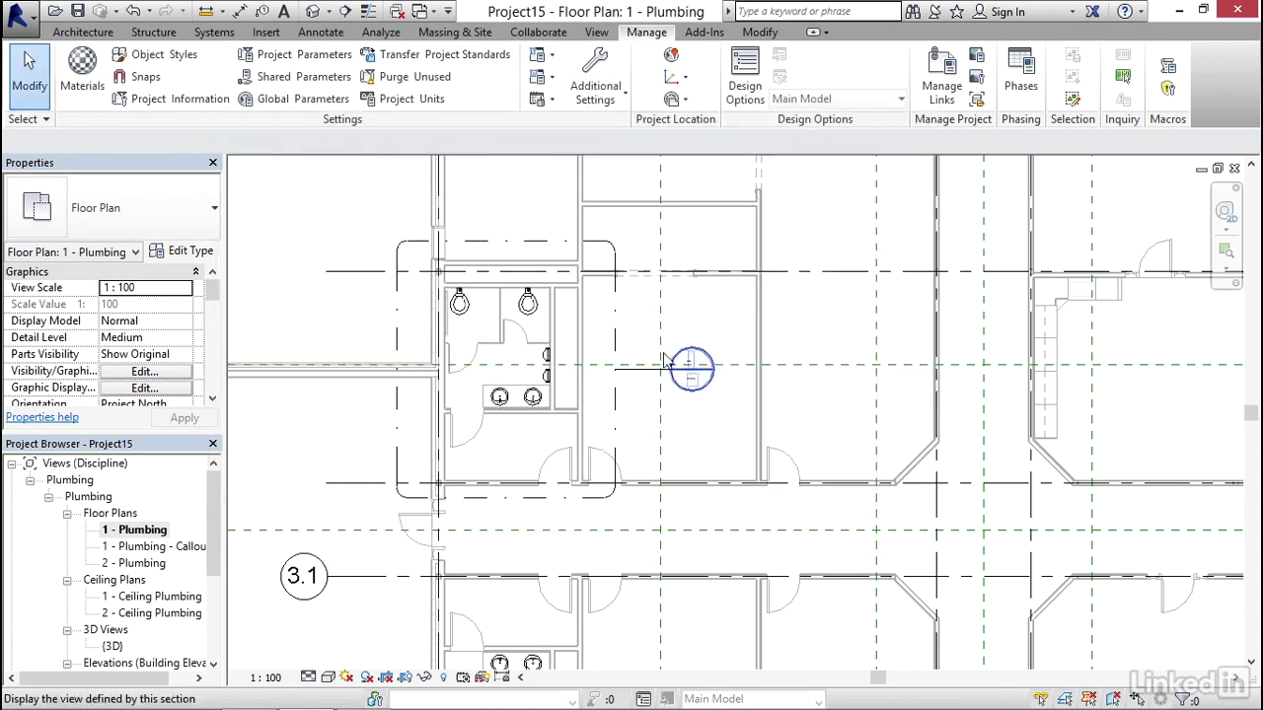
{"action": "scroll", "coordinate": [530, 349], "scroll_direction": "up", "scroll_amount": 5}
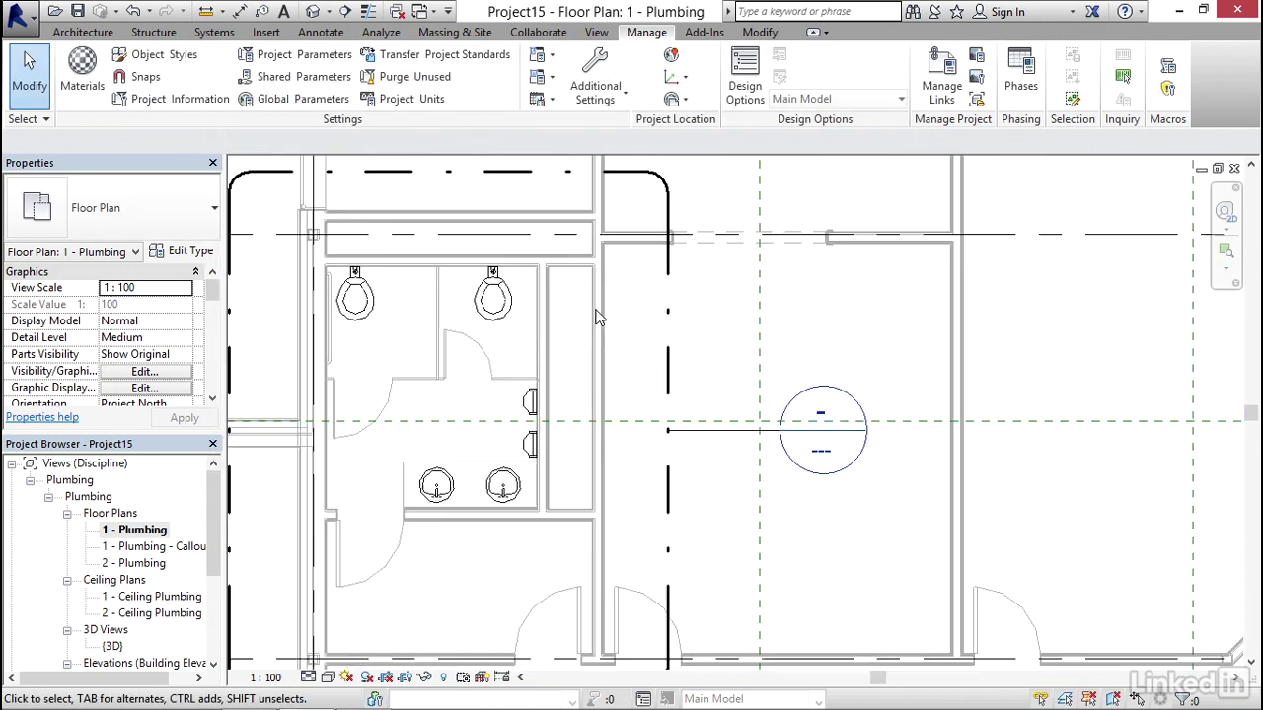
{"action": "scroll", "coordinate": [600, 315], "scroll_direction": "up", "scroll_amount": 3}
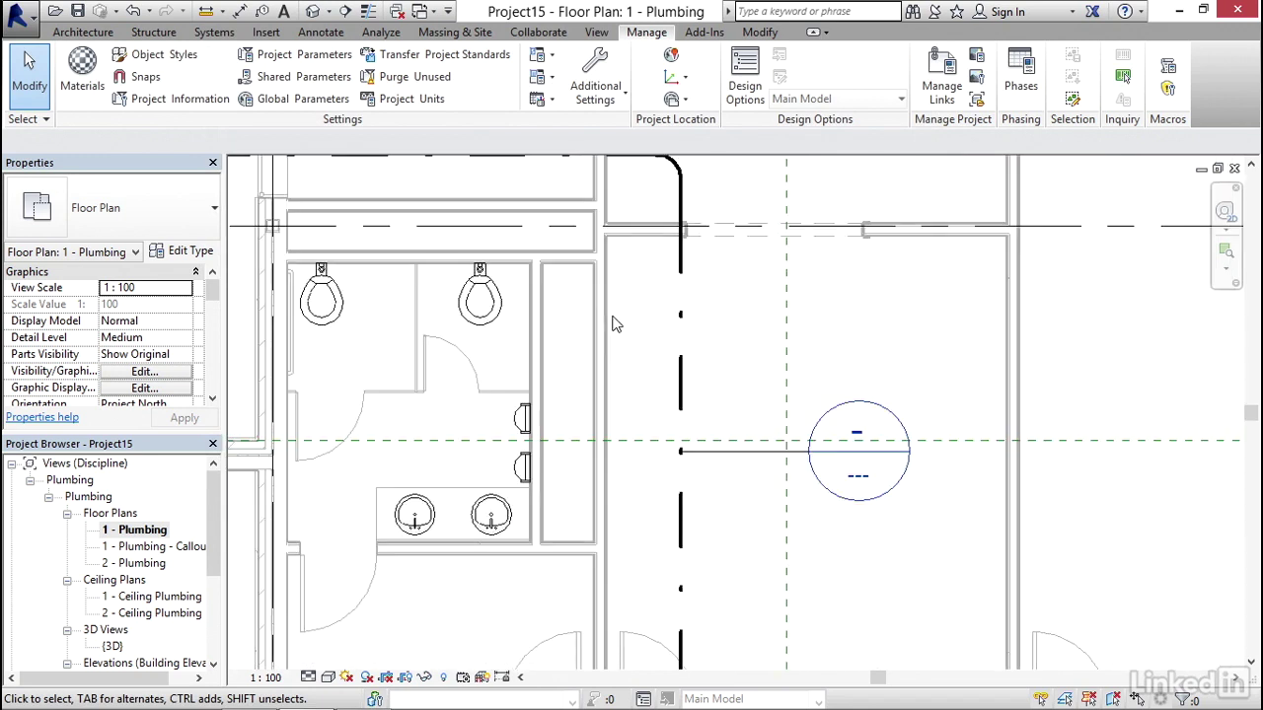
{"action": "scroll", "coordinate": [607, 314], "scroll_direction": "down", "scroll_amount": 2}
{"action": "scroll", "coordinate": [688, 406], "scroll_direction": "down", "scroll_amount": 2}
{"action": "scroll", "coordinate": [561, 411], "scroll_direction": "down", "scroll_amount": 2}
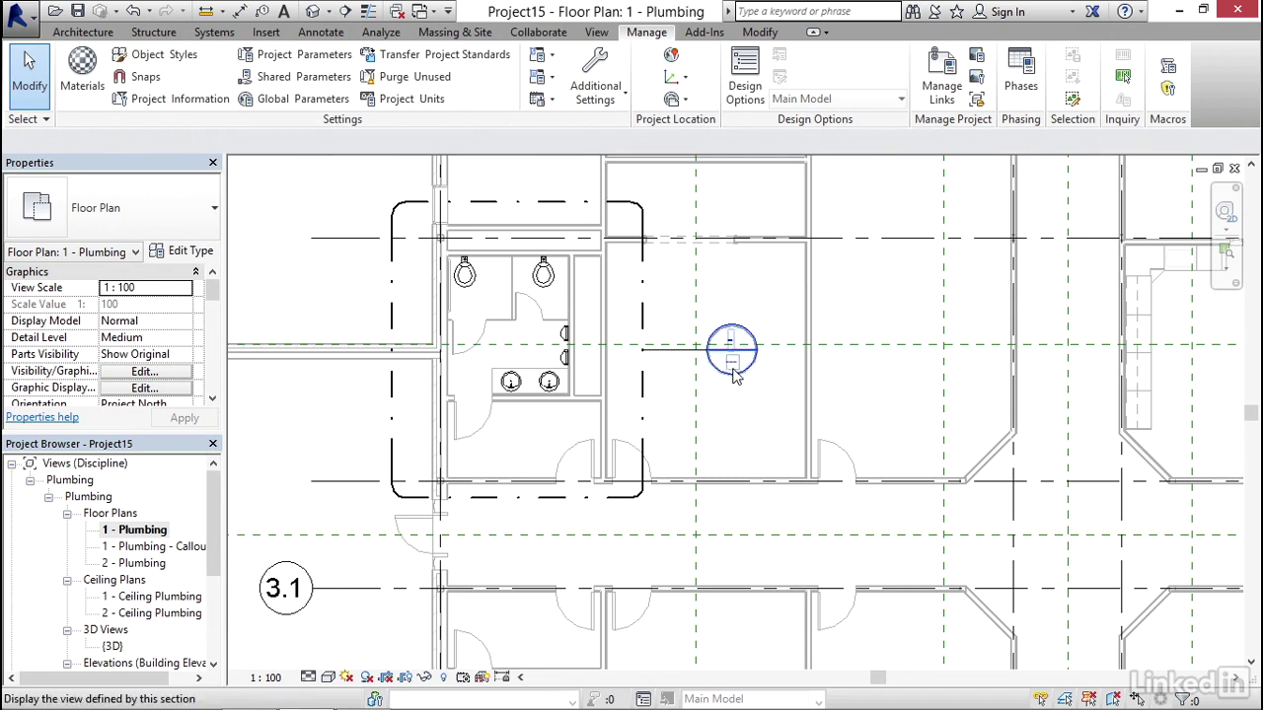
{"action": "double_click", "coordinate": [734, 378]}
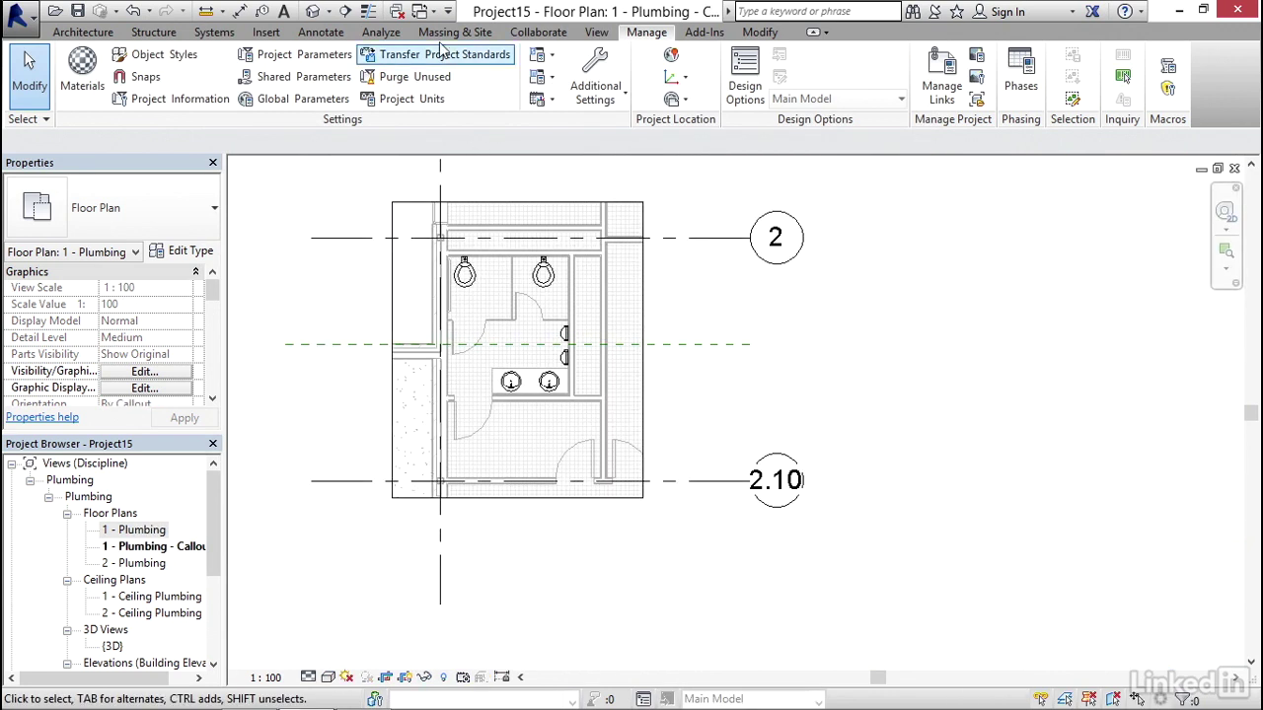
Step: Place a tagged analytical space, Space 1, inside the upper restroom of the callout view
{"action": "left_click", "coordinate": [380, 33]}
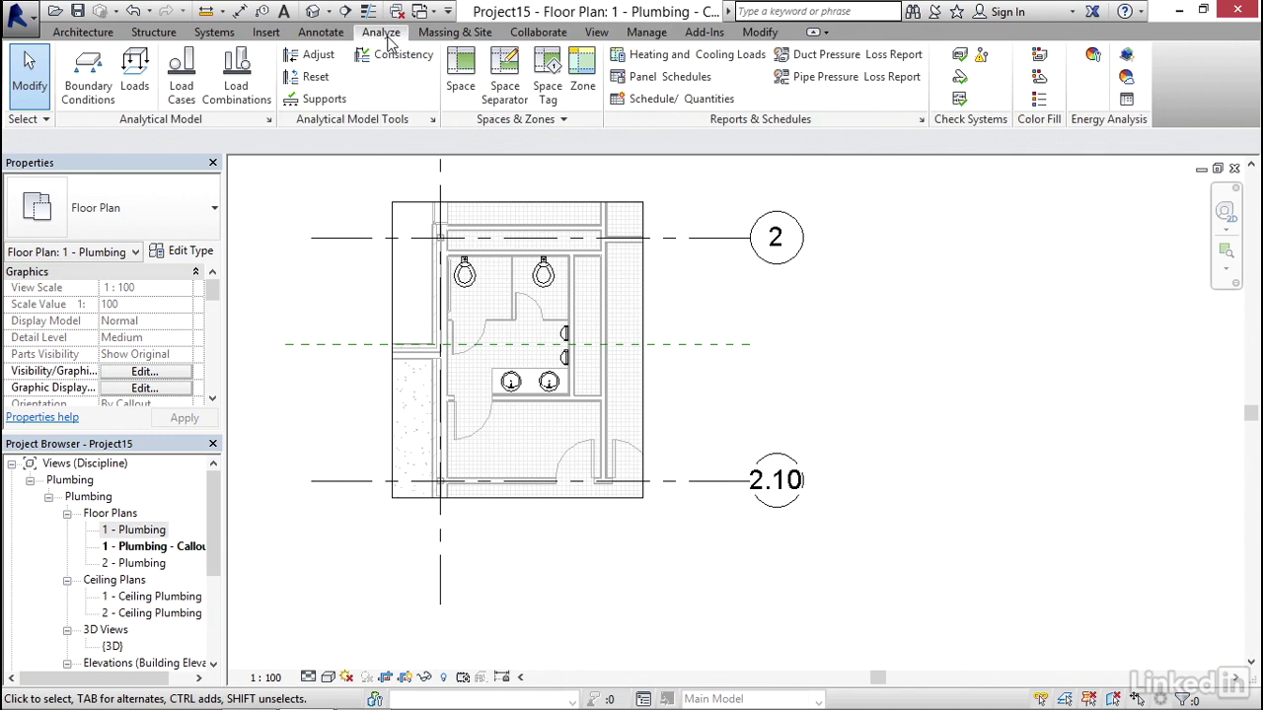
{"action": "left_click", "coordinate": [471, 99]}
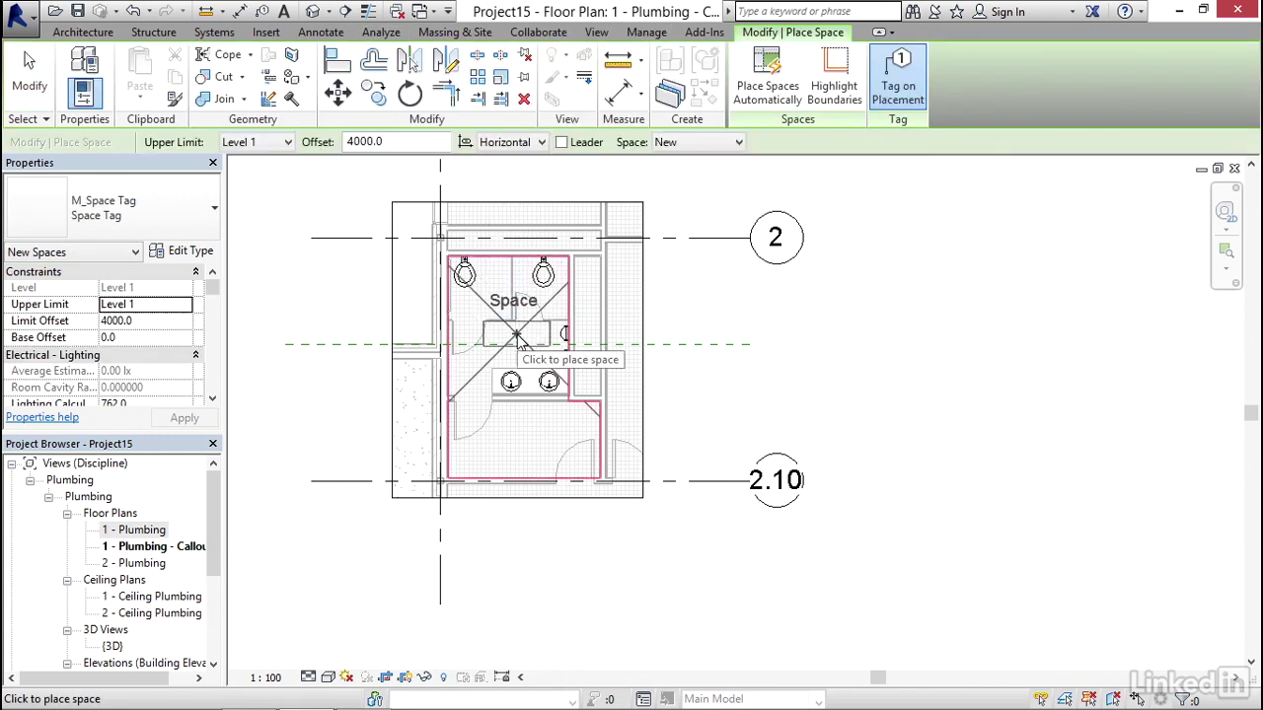
{"action": "scroll", "coordinate": [512, 338], "scroll_direction": "up", "scroll_amount": 3}
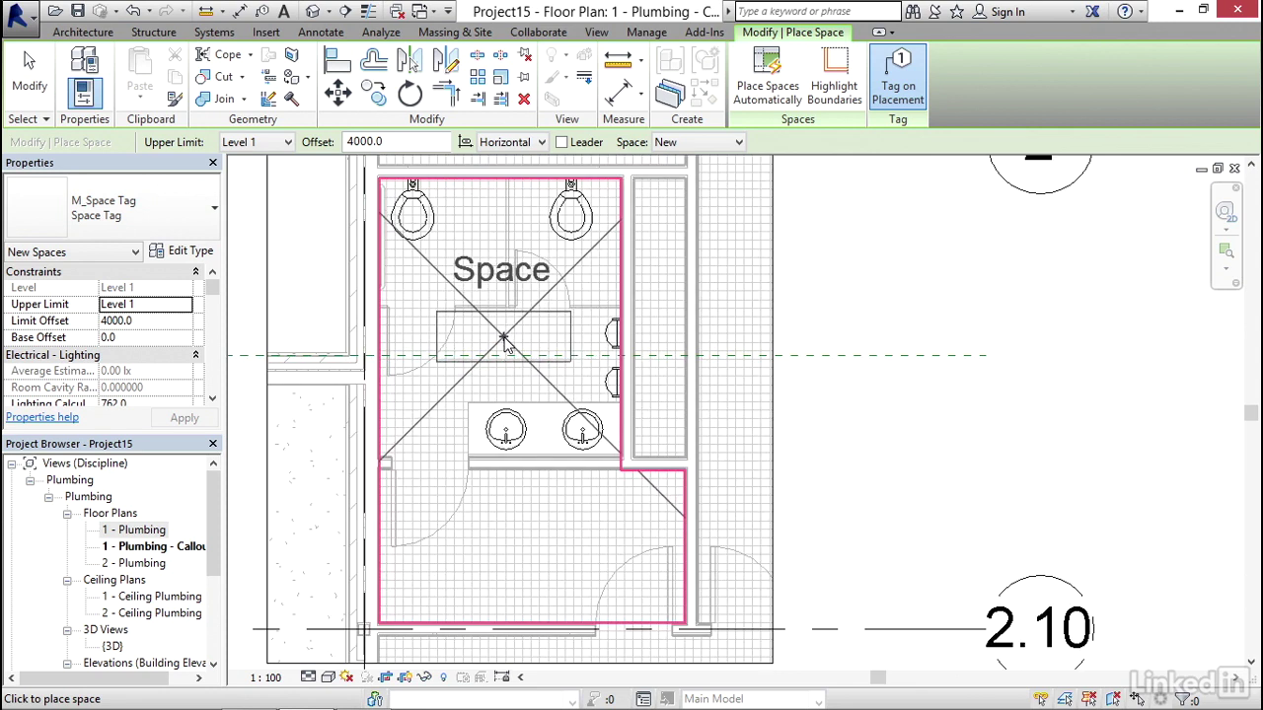
{"action": "left_click", "coordinate": [504, 340]}
{"action": "key", "text": "Escape"}
{"action": "key", "text": "Escape"}
{"action": "scroll", "coordinate": [492, 368], "scroll_direction": "down", "scroll_amount": 3}
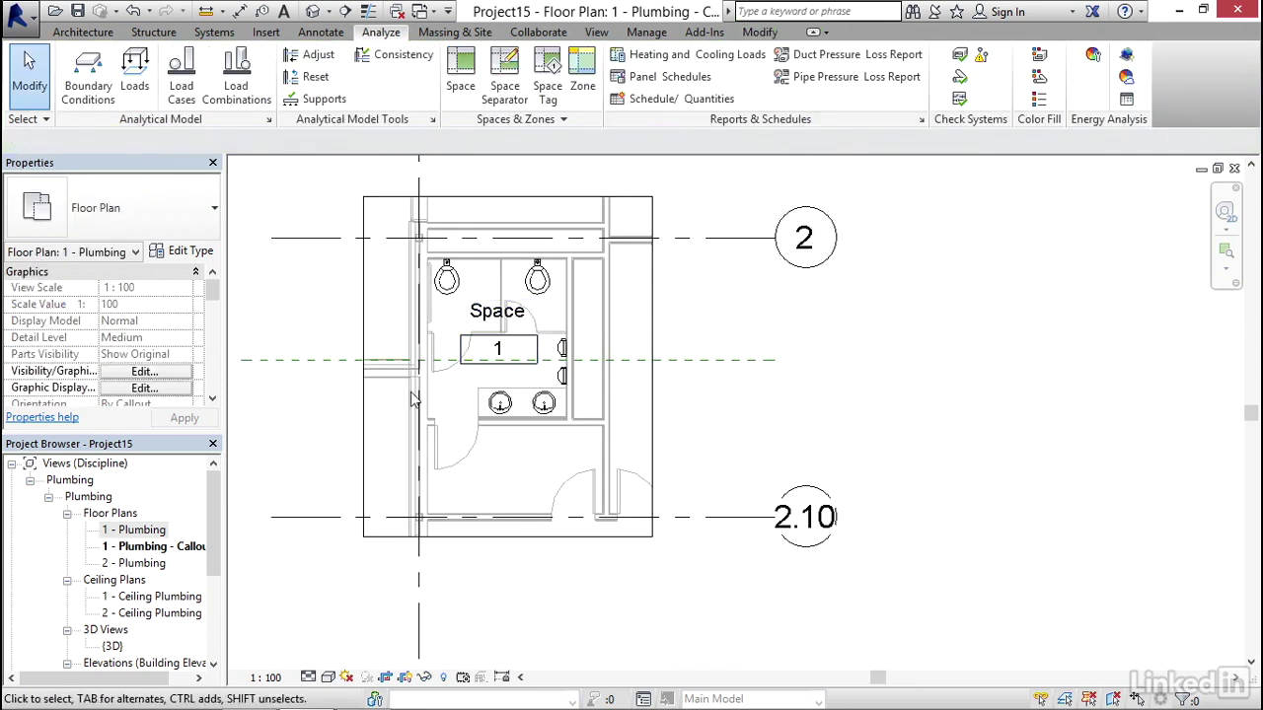
{"action": "scroll", "coordinate": [437, 404], "scroll_direction": "up", "scroll_amount": 2}
Step: Give the restroom space Number 104 and Name MEN'S in Properties
{"action": "left_click", "coordinate": [535, 246]}
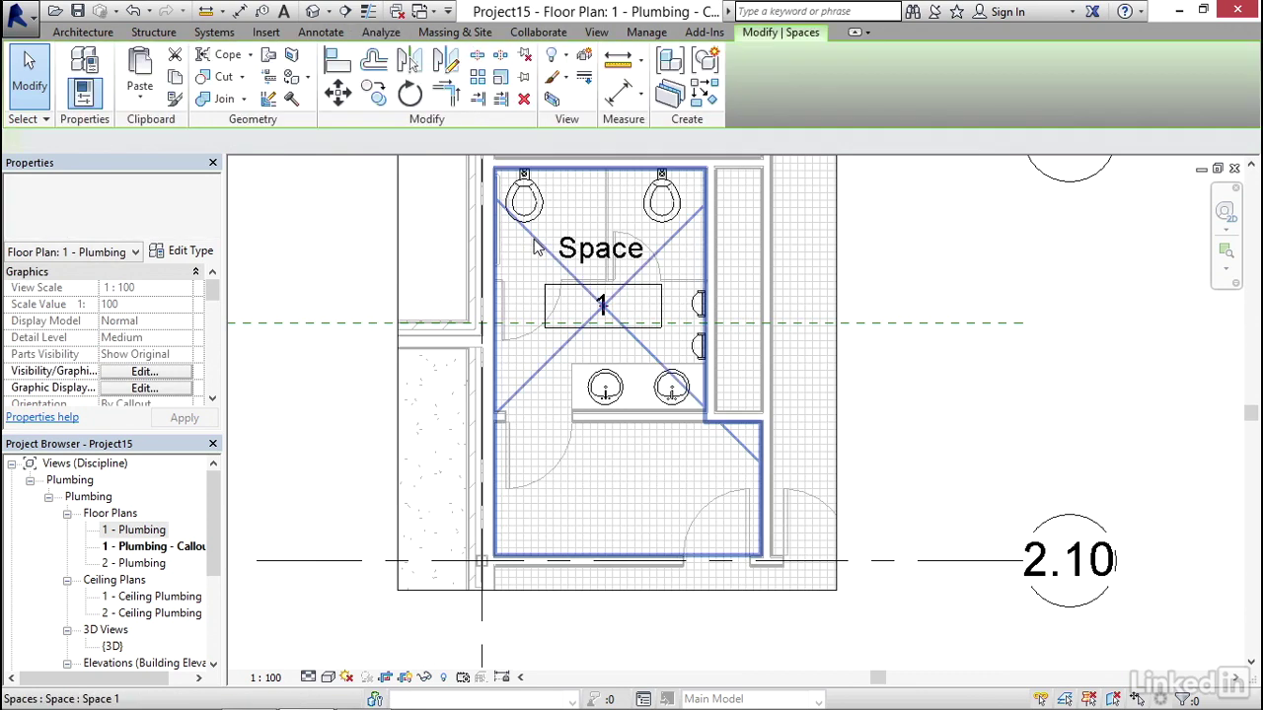
{"action": "left_click_drag", "start_coordinate": [213, 288], "coordinate": [214, 356]}
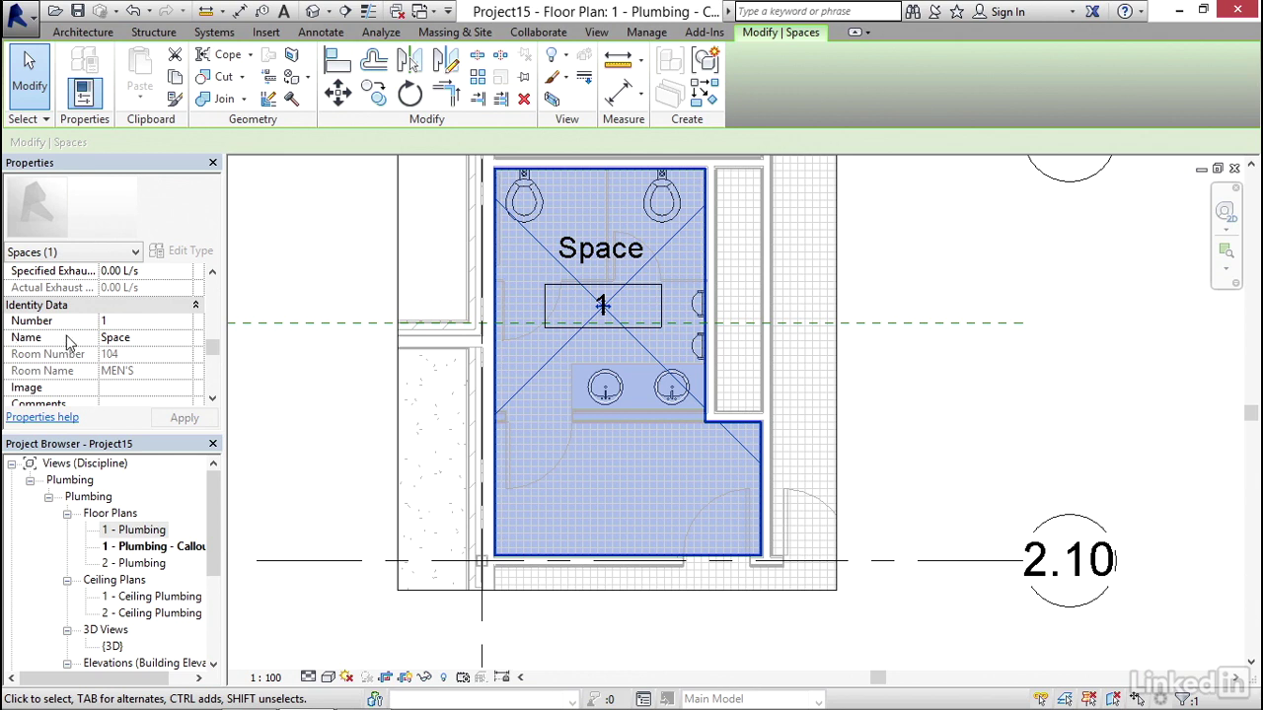
{"action": "left_click", "coordinate": [123, 321]}
{"action": "type", "text": "104"}
{"action": "left_click", "coordinate": [148, 339]}
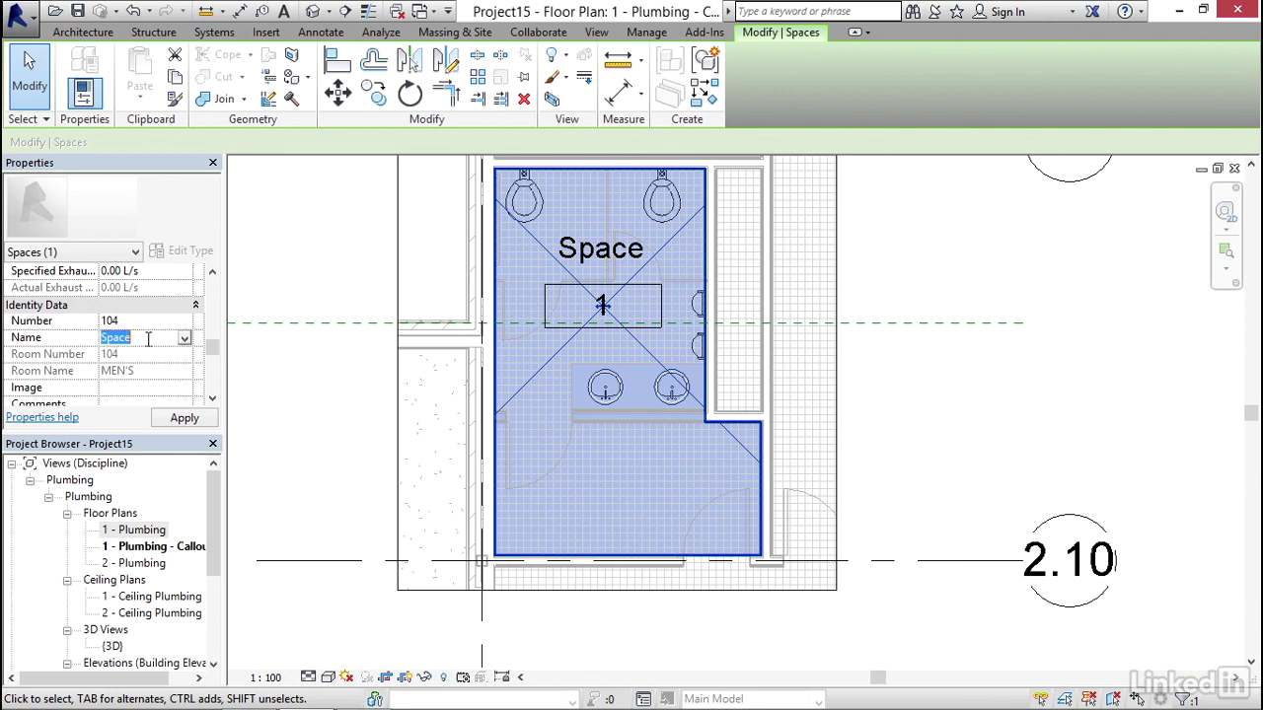
{"action": "type", "text": "MEN"}
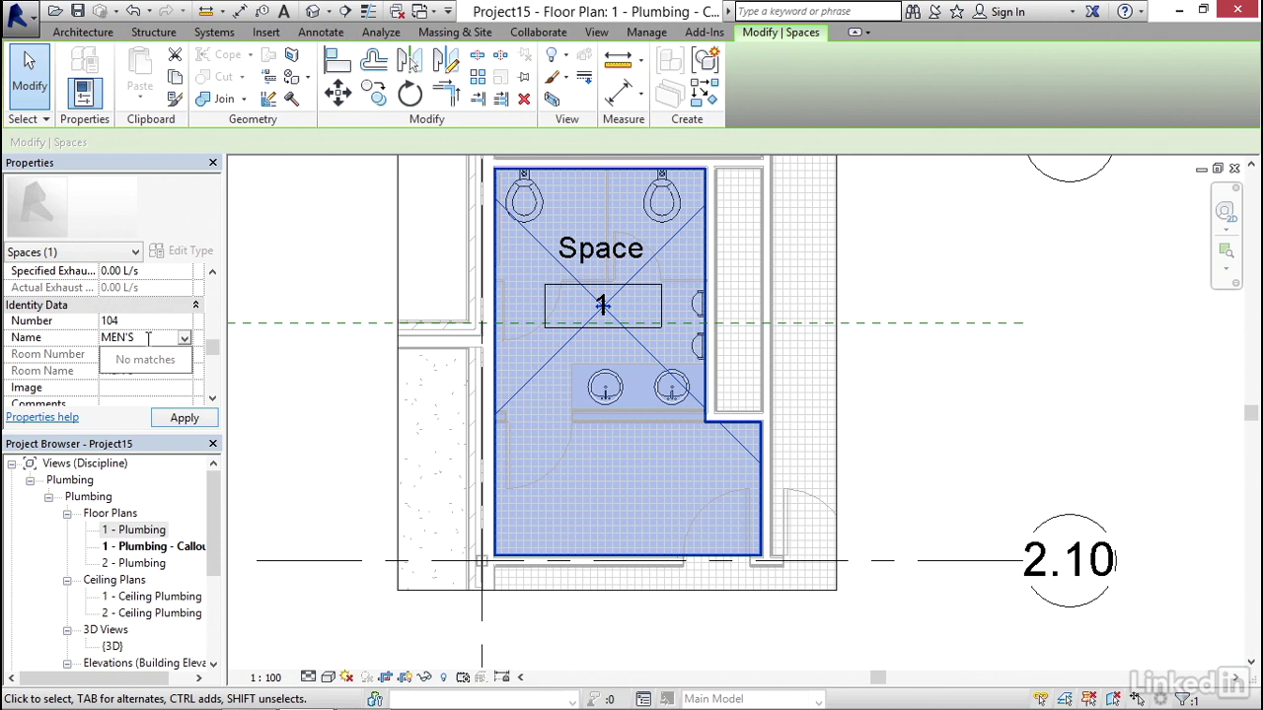
{"action": "type", "text": "'S"}
{"action": "key", "text": "Return"}
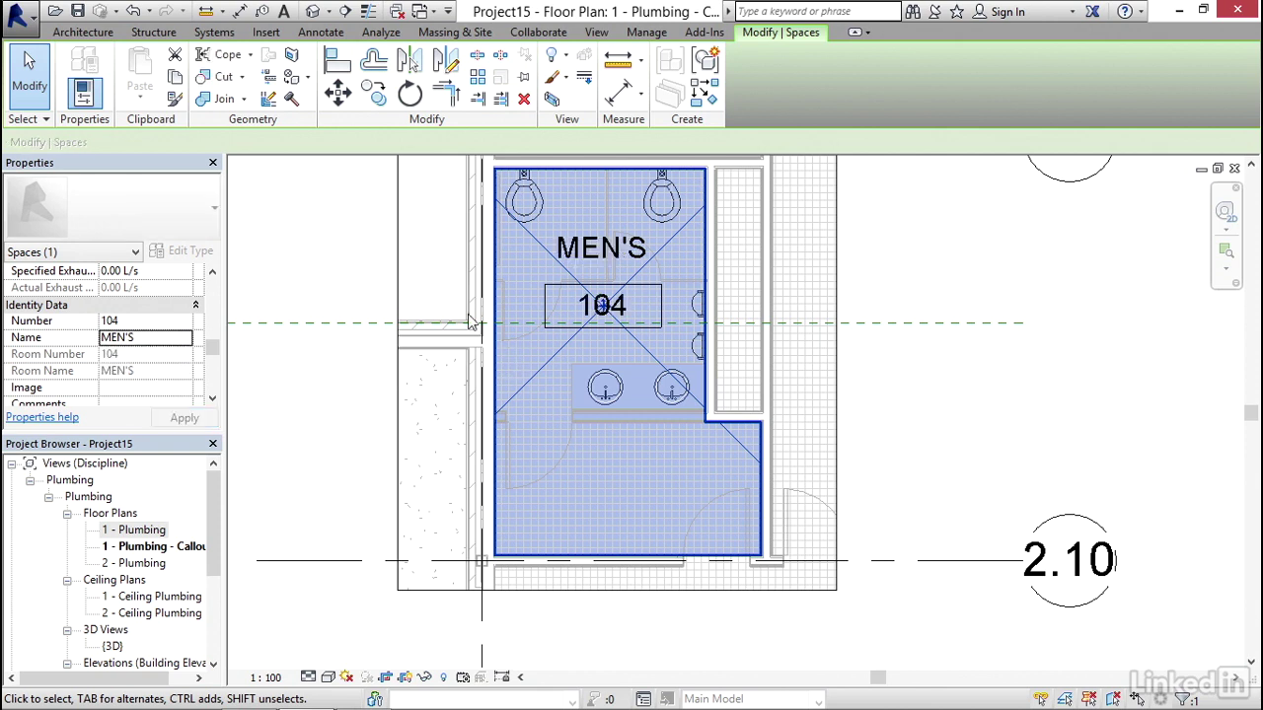
{"action": "key", "text": "Escape"}
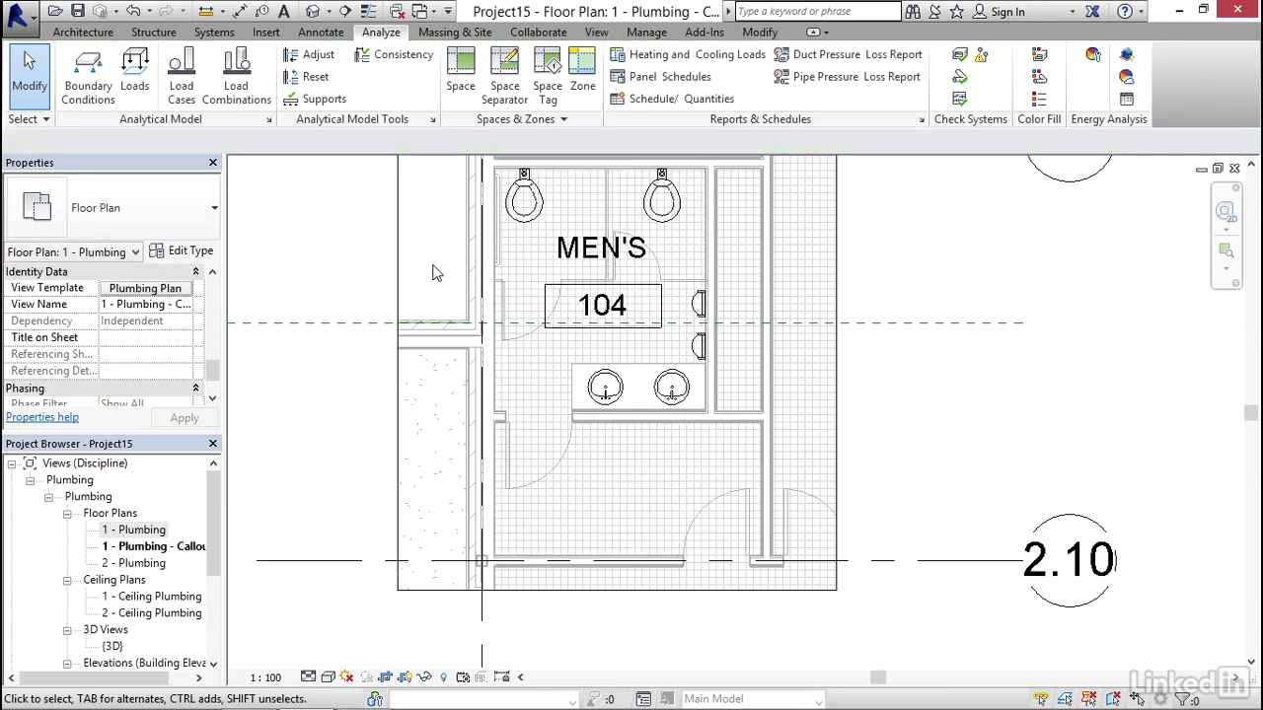
Step: Rename the callout view to ENLARGED MEN'S ROOM from the Project Browser
{"action": "scroll", "coordinate": [424, 296], "scroll_direction": "down", "scroll_amount": 2}
{"action": "right_click", "coordinate": [148, 545]}
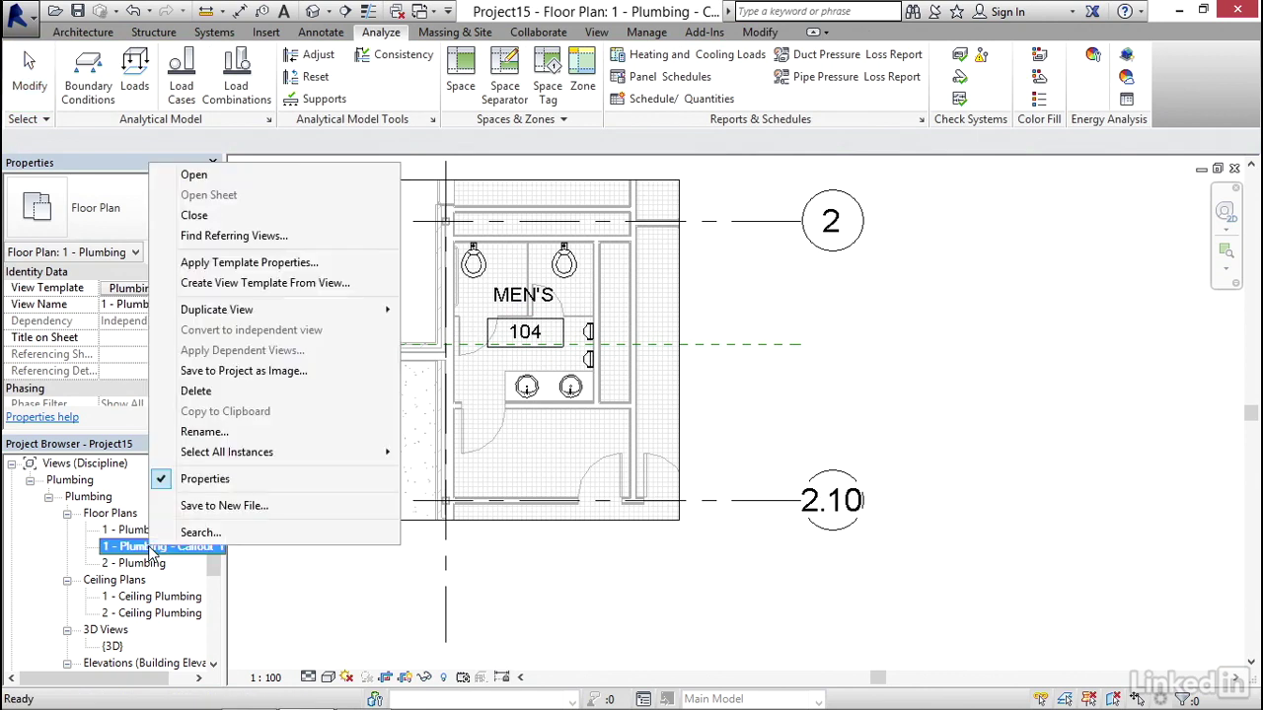
{"action": "left_click", "coordinate": [262, 432]}
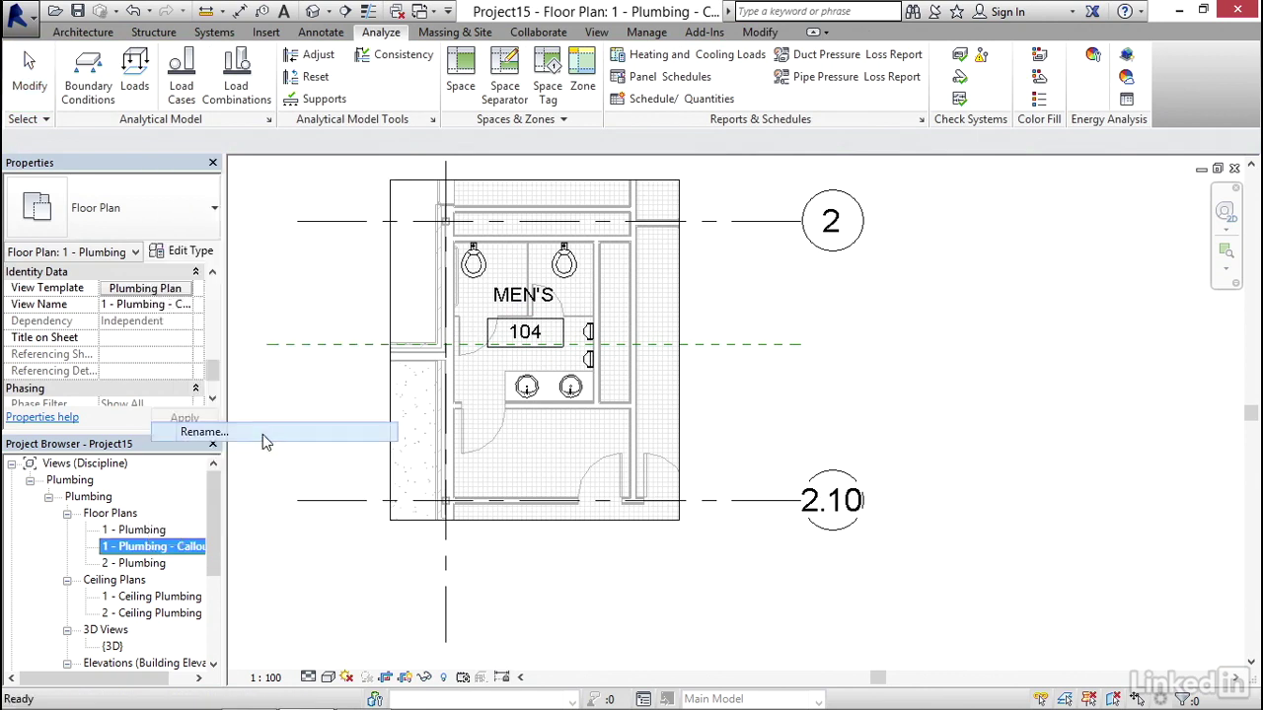
{"action": "left_click_drag", "start_coordinate": [659, 344], "coordinate": [530, 343]}
{"action": "type", "text": "ENLARGED MEN'S ROOM"}
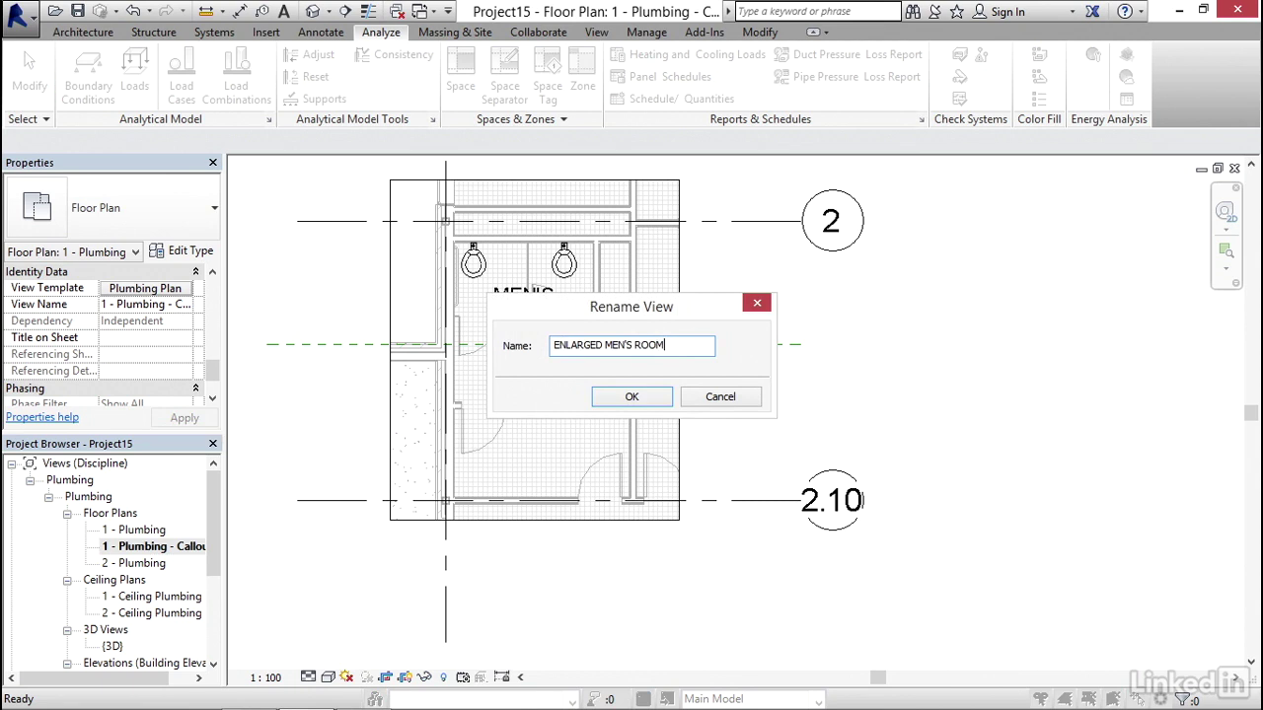
{"action": "left_click", "coordinate": [631, 397]}
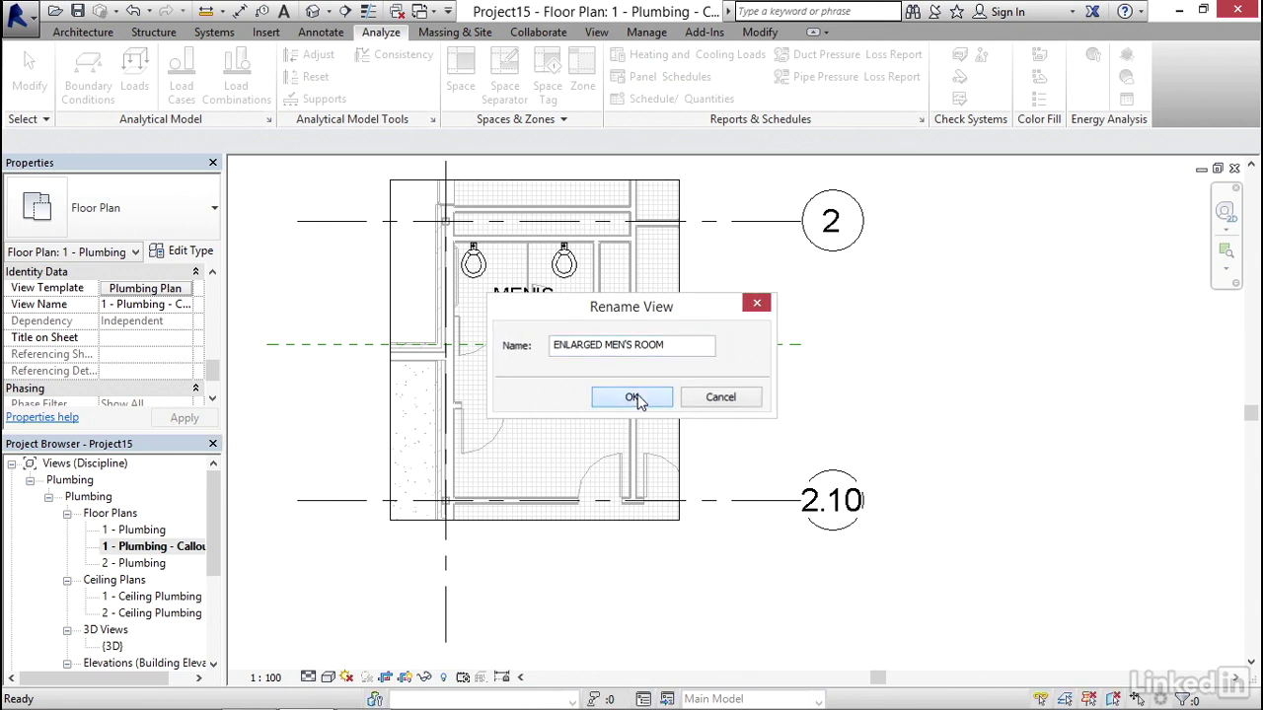
Step: Set the view's View Template to <None> and apply it, keeping scale 1 : 100
{"action": "left_click", "coordinate": [274, 688]}
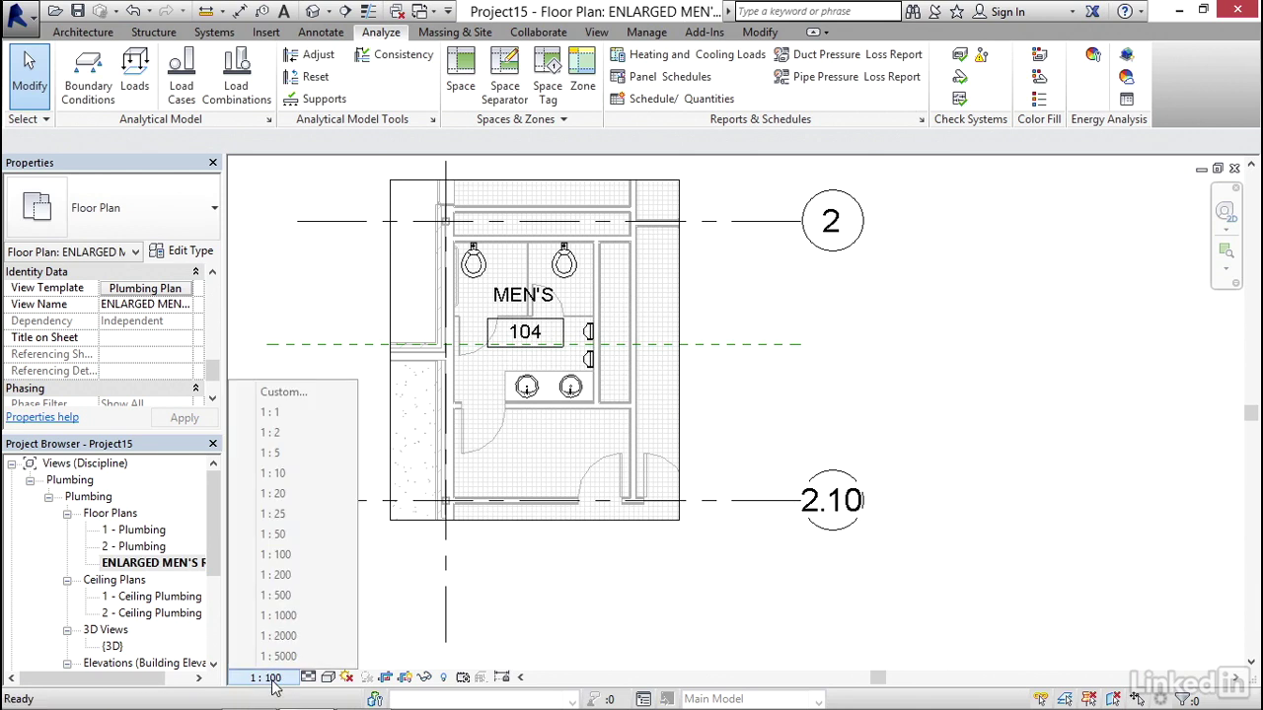
{"action": "left_click", "coordinate": [274, 656]}
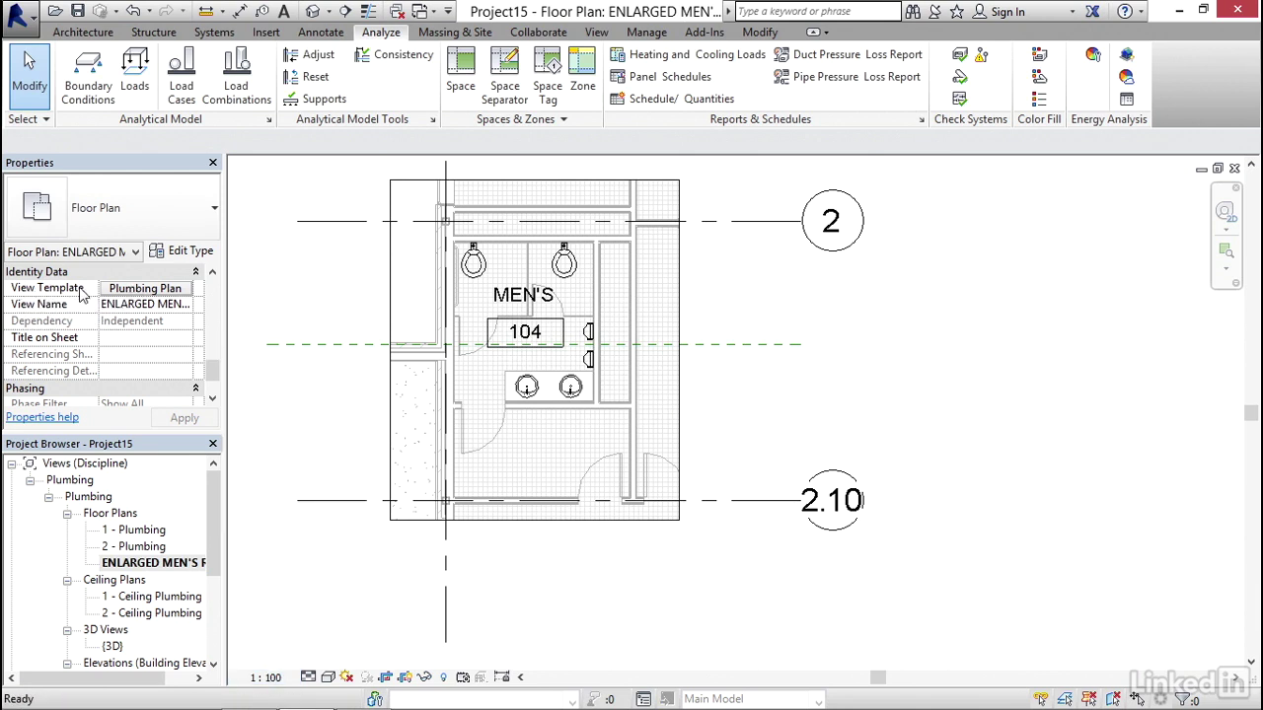
{"action": "left_click", "coordinate": [149, 288]}
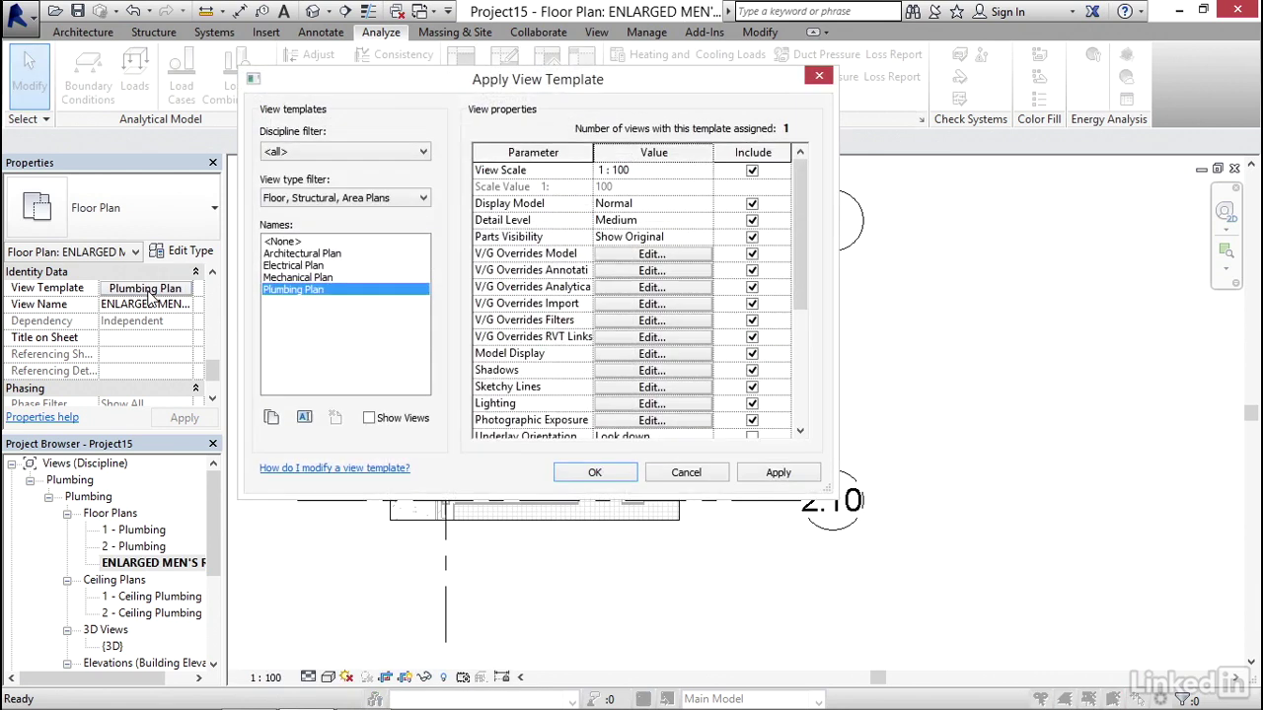
{"action": "left_click", "coordinate": [283, 242]}
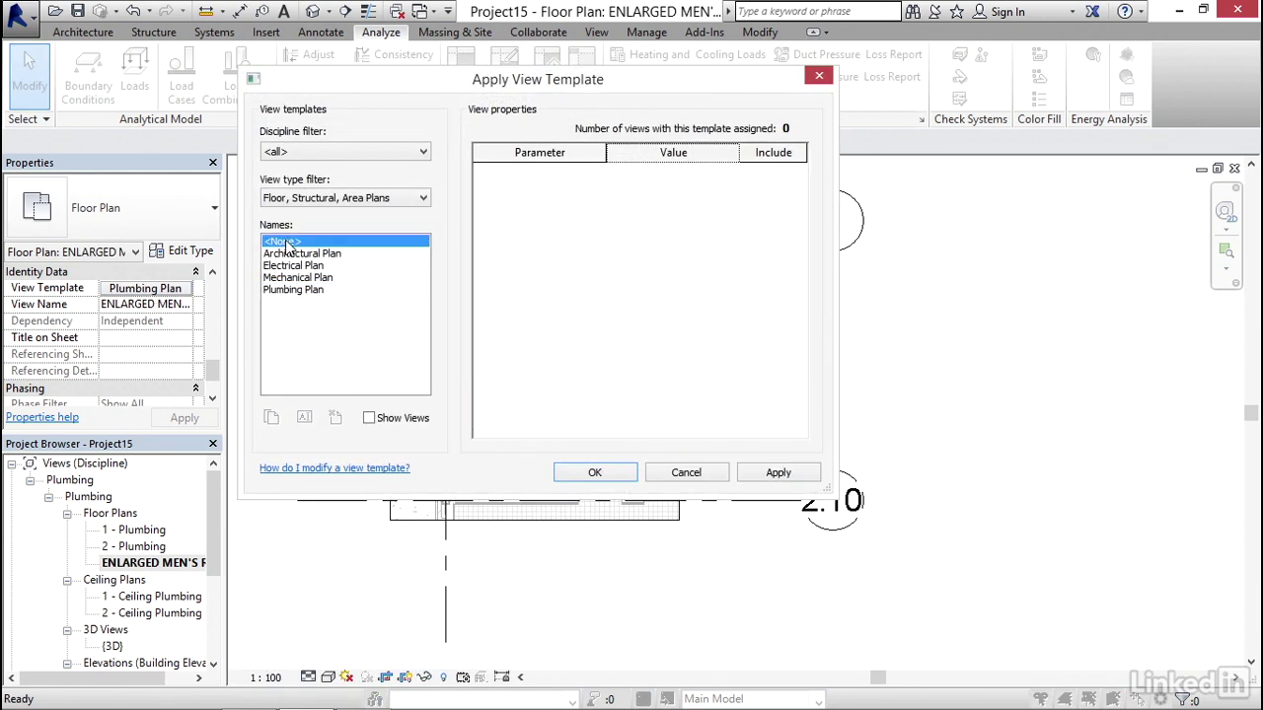
{"action": "left_click", "coordinate": [768, 475]}
{"action": "left_click", "coordinate": [596, 476]}
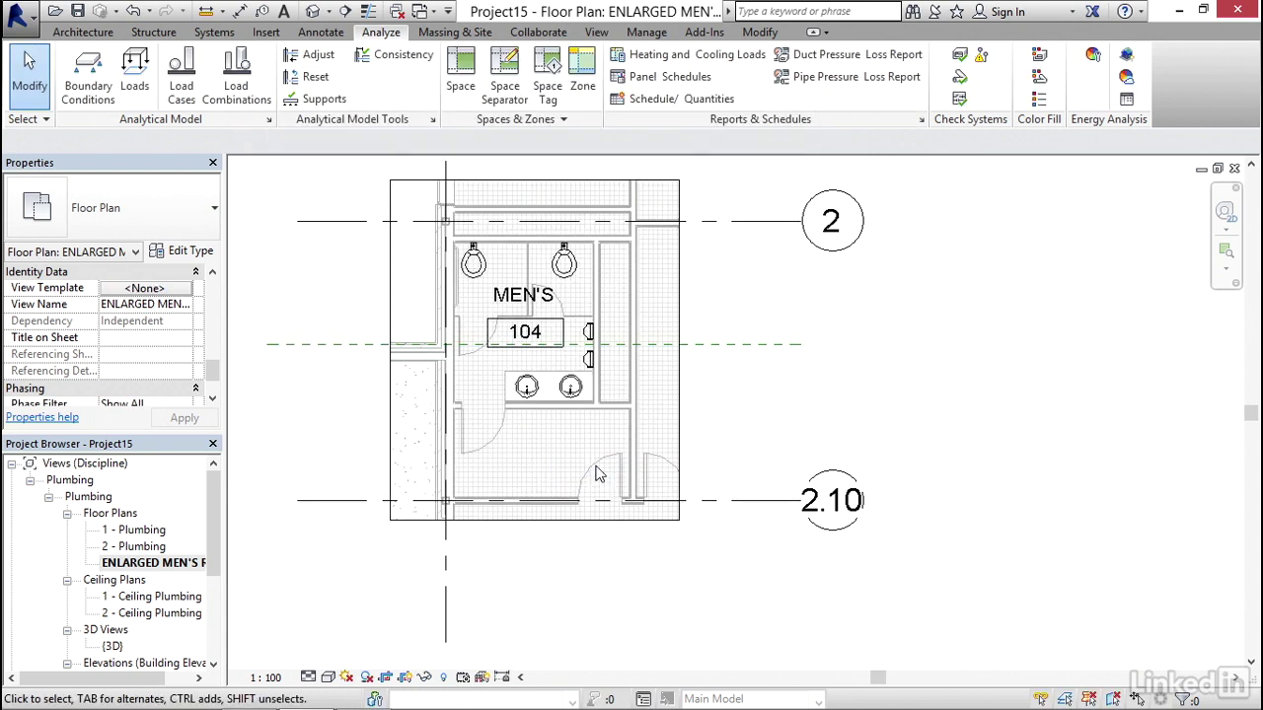
Step: Change the ENLARGED MEN'S ROOM view scale from 1 : 100 to 1 : 25
{"action": "left_click", "coordinate": [266, 678]}
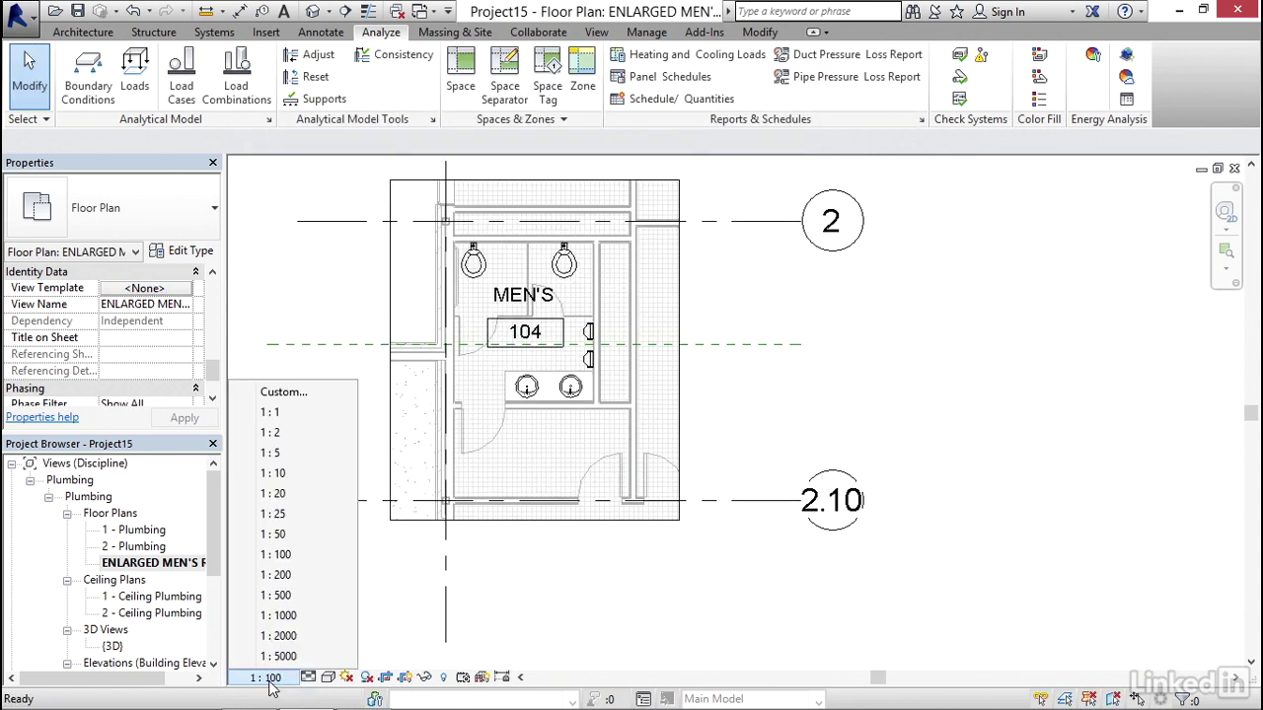
{"action": "left_click", "coordinate": [280, 515]}
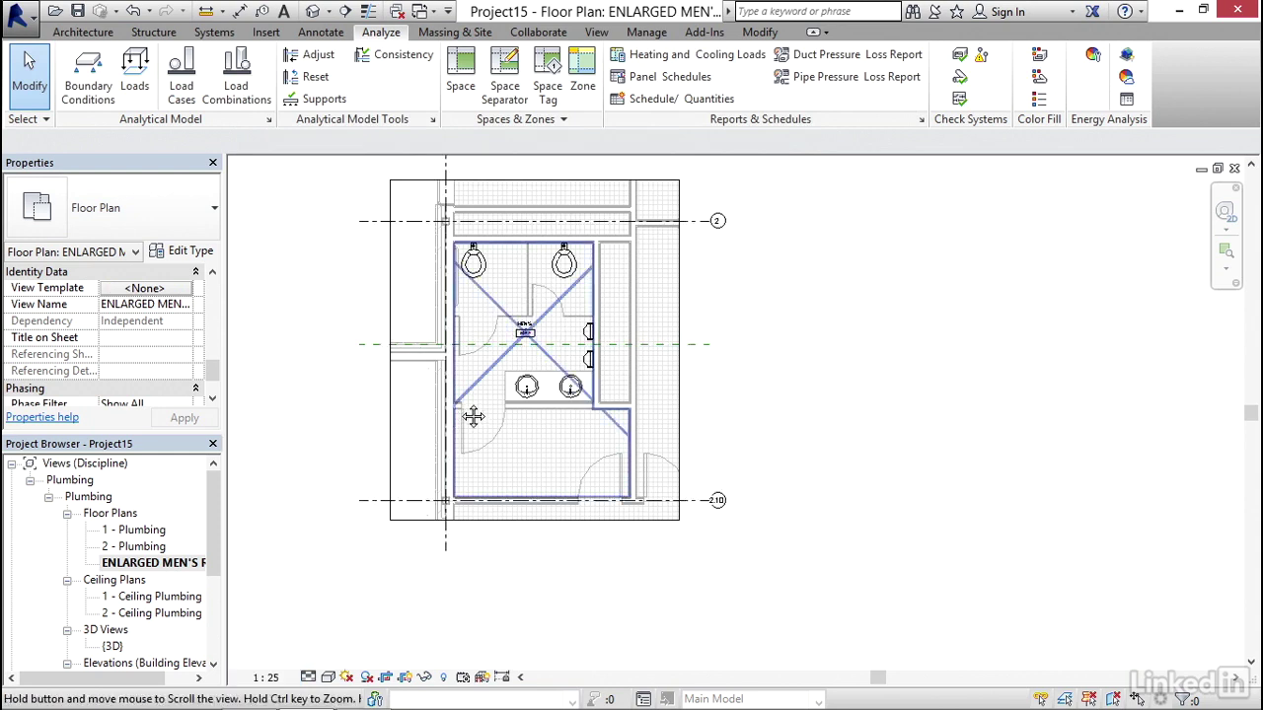
{"action": "scroll", "coordinate": [498, 373], "scroll_direction": "up", "scroll_amount": 3}
{"action": "scroll", "coordinate": [500, 370], "scroll_direction": "up", "scroll_amount": 2}
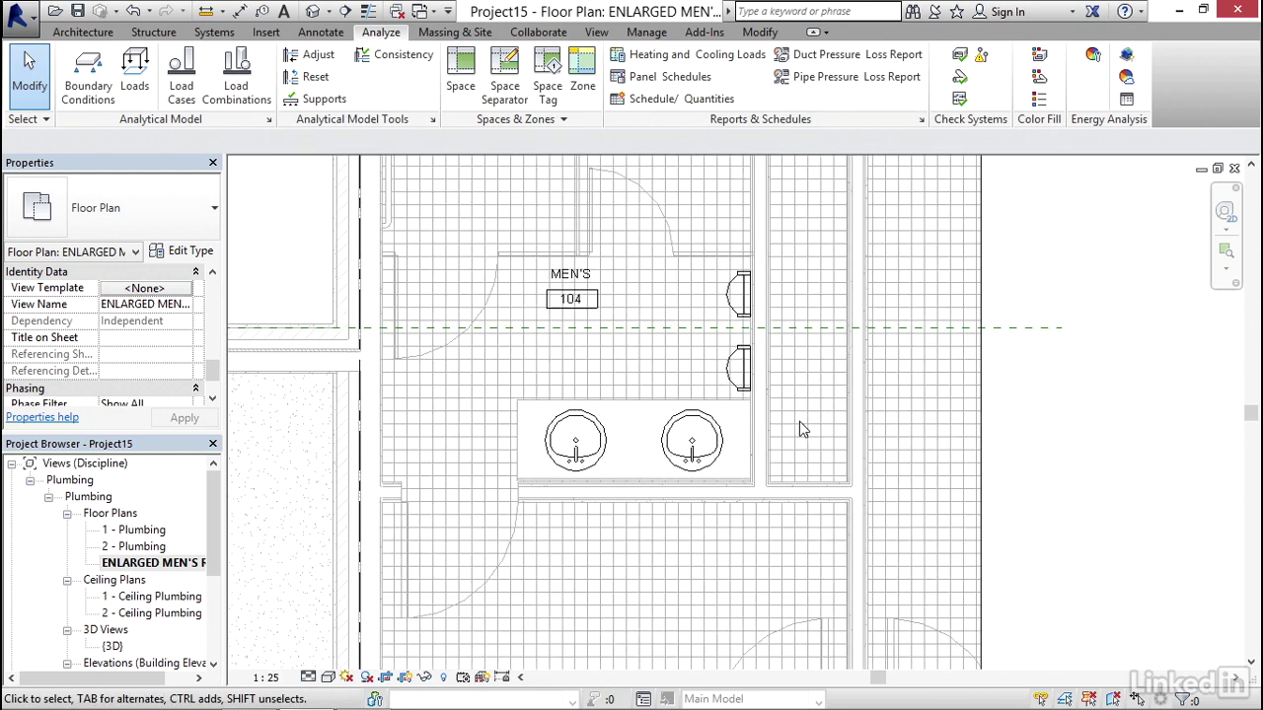
{"action": "scroll", "coordinate": [799, 421], "scroll_direction": "down", "scroll_amount": 3}
{"action": "scroll", "coordinate": [631, 459], "scroll_direction": "down", "scroll_amount": 2}
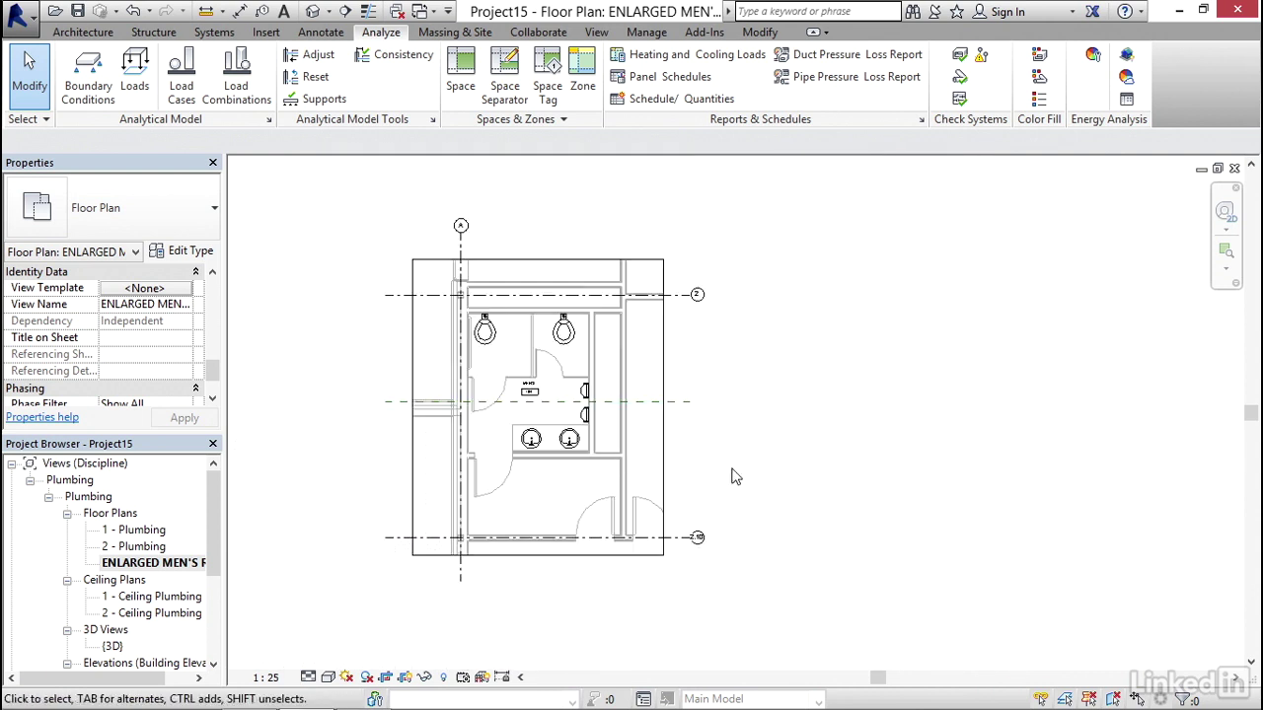
{"action": "middle_click_drag", "start_coordinate": [748, 464], "coordinate": [747, 440]}
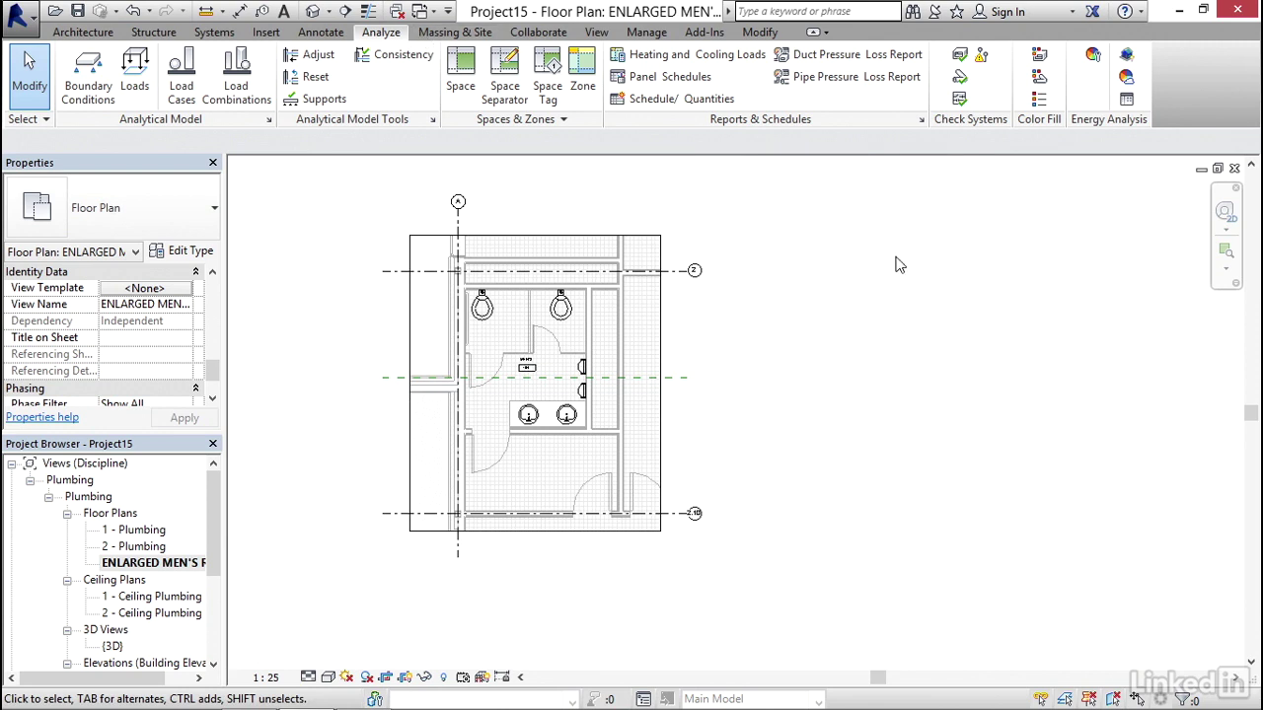
Step: Close the men's view and draw a similar callout around the lower restroom on 1 - Plumbing
{"action": "left_click", "coordinate": [1235, 169]}
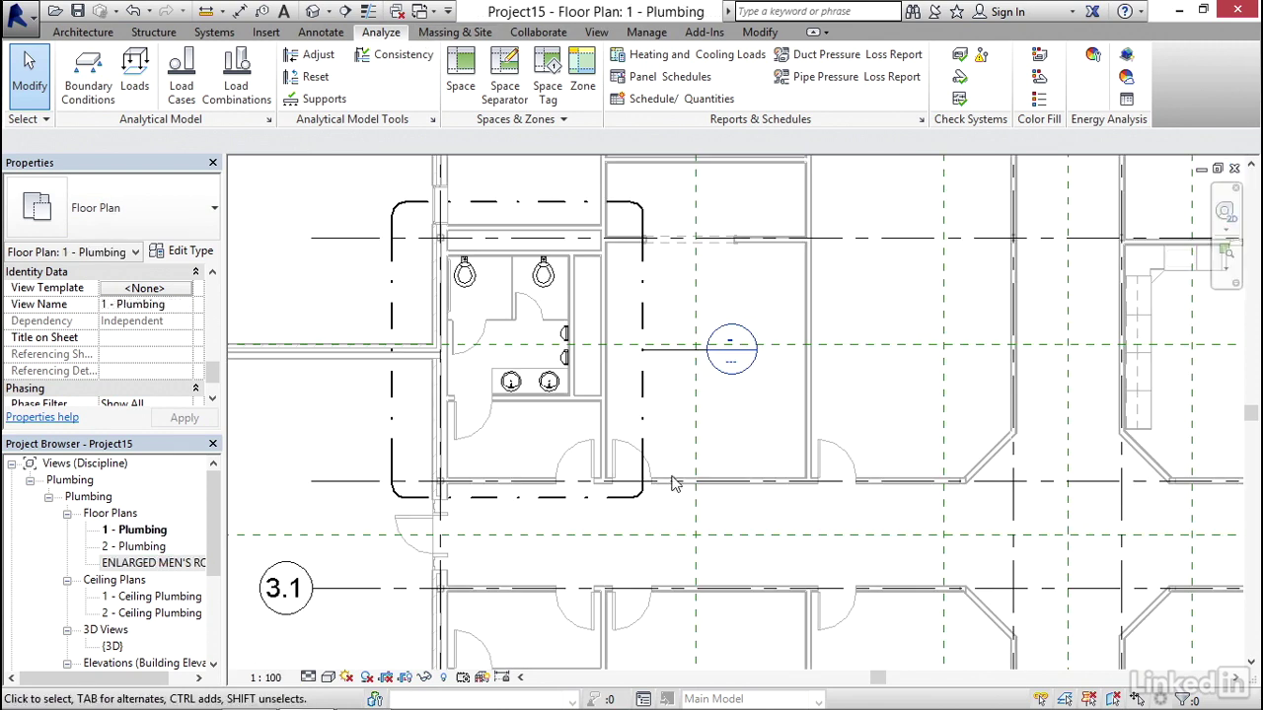
{"action": "scroll", "coordinate": [659, 349], "scroll_direction": "down", "scroll_amount": 3}
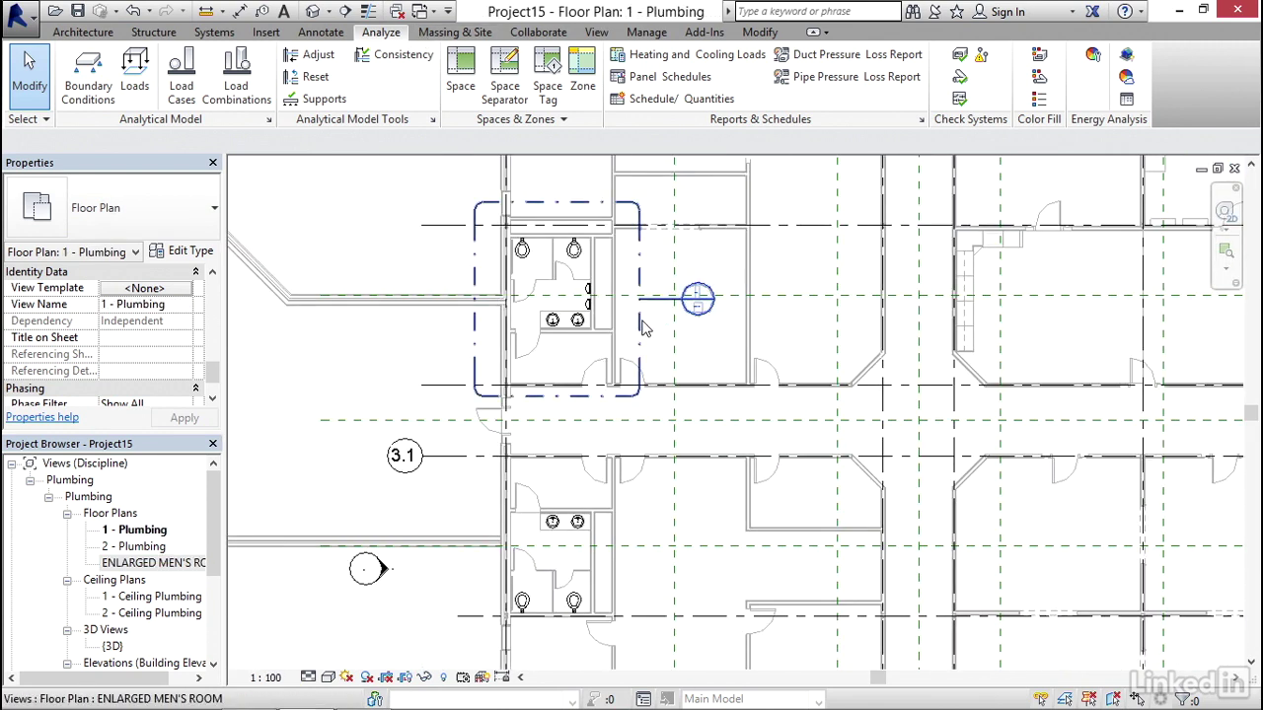
{"action": "left_click", "coordinate": [642, 326]}
{"action": "right_click", "coordinate": [643, 330]}
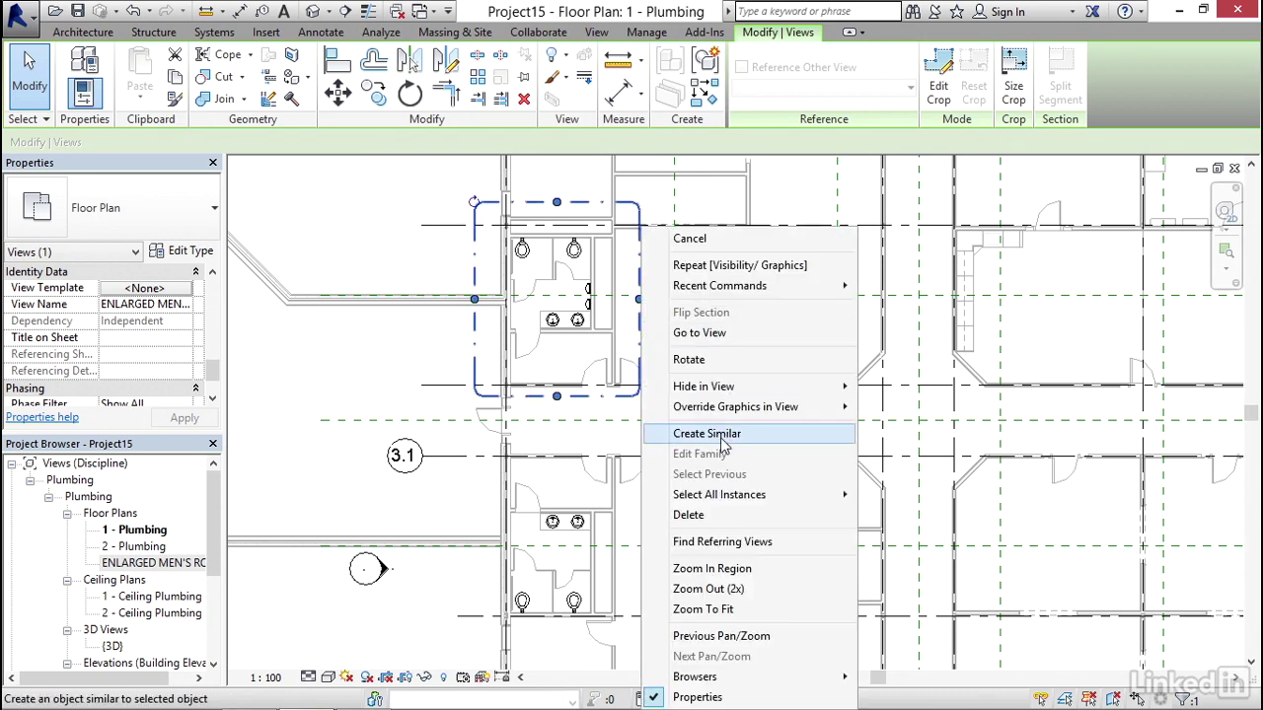
{"action": "left_click", "coordinate": [707, 433]}
{"action": "middle_click_drag", "start_coordinate": [677, 523], "coordinate": [678, 421]}
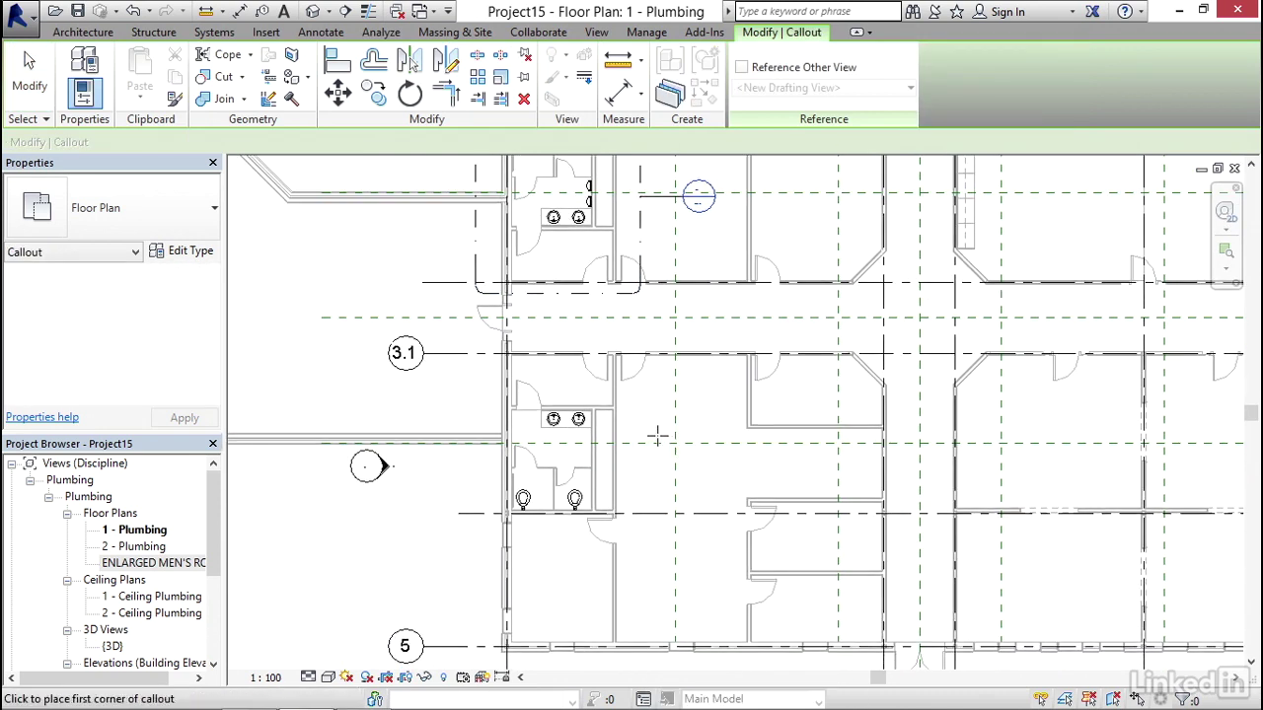
{"action": "left_click", "coordinate": [480, 336]}
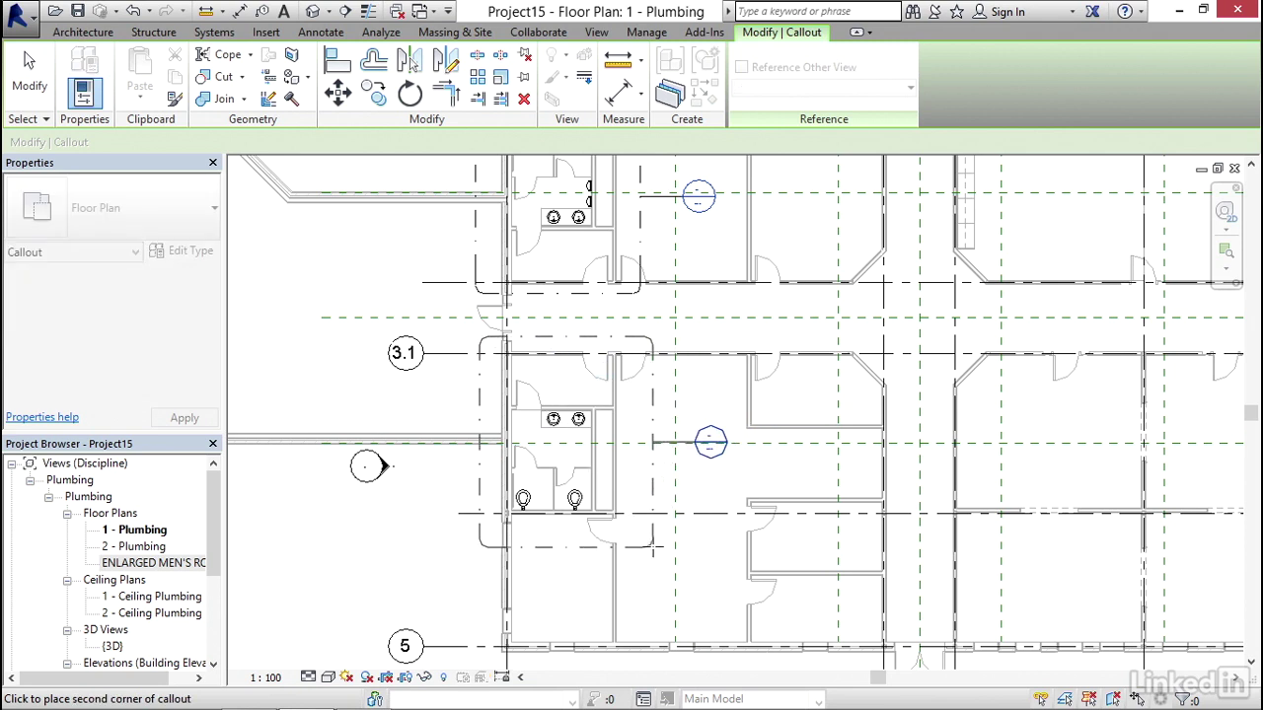
{"action": "left_click", "coordinate": [652, 546]}
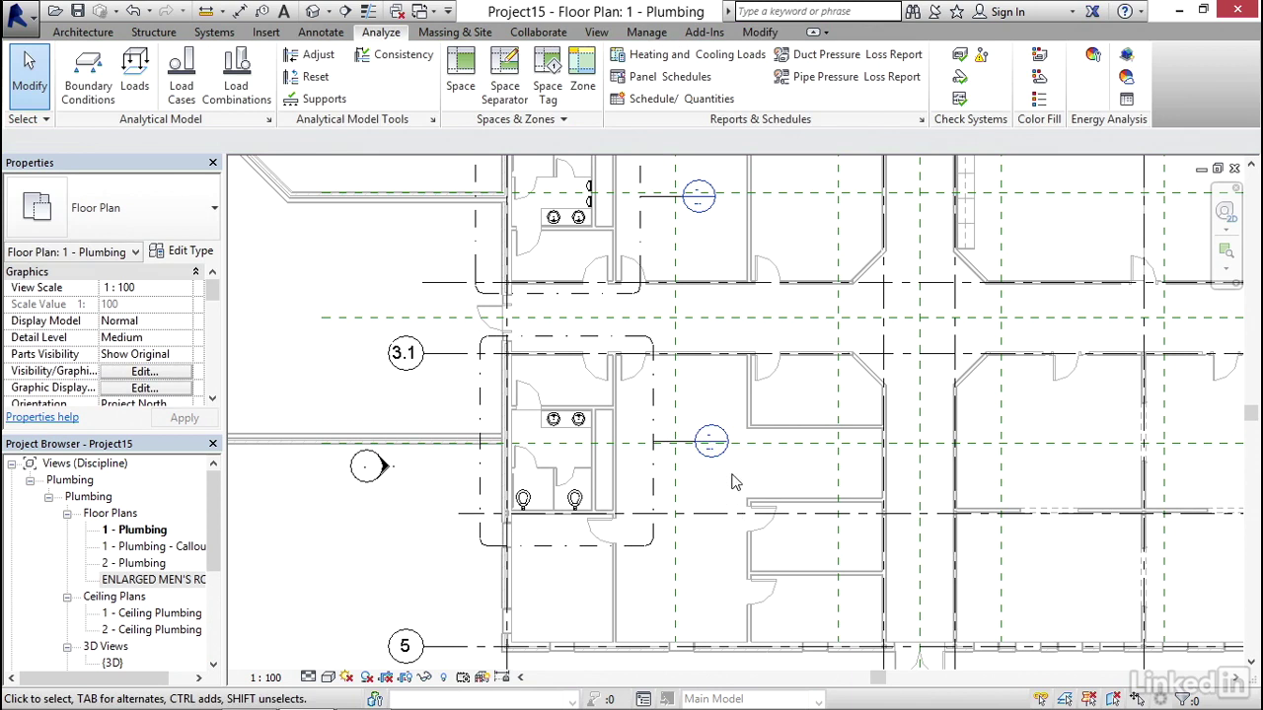
Step: Open the new callout view and set its View Template to <None>
{"action": "double_click", "coordinate": [712, 443]}
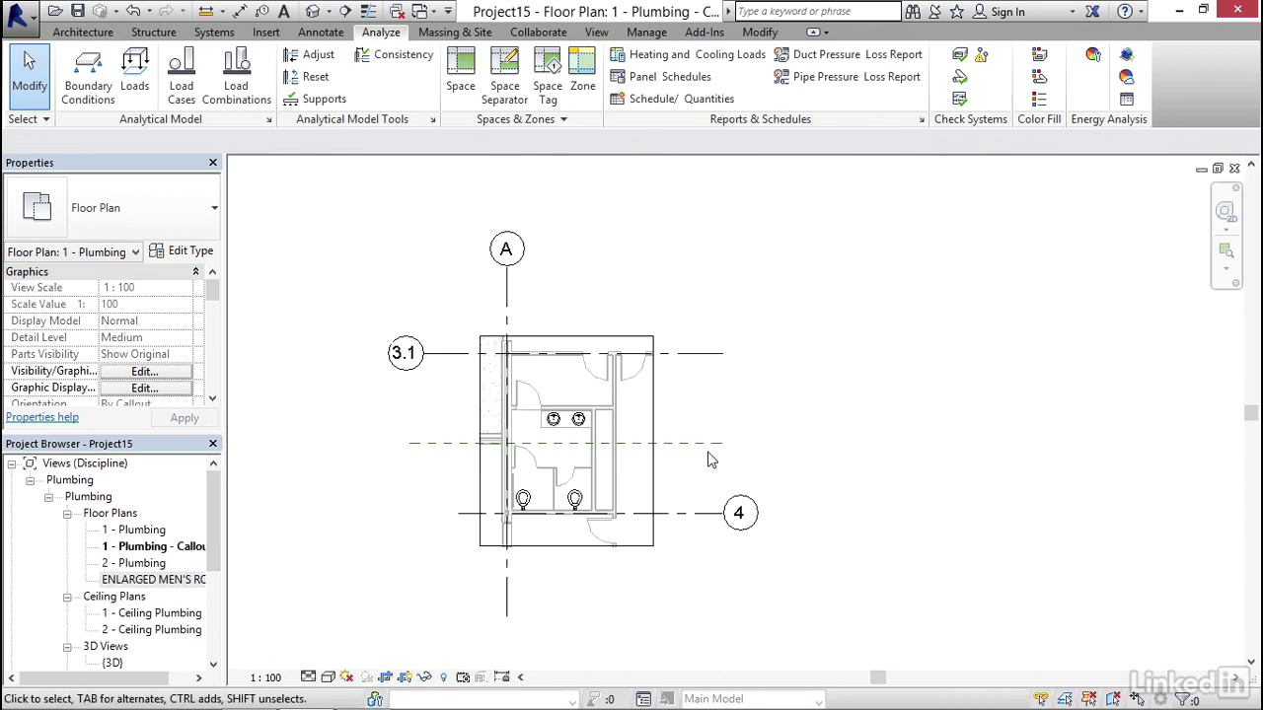
{"action": "left_click_drag", "start_coordinate": [211, 292], "coordinate": [215, 363]}
{"action": "left_click", "coordinate": [168, 355]}
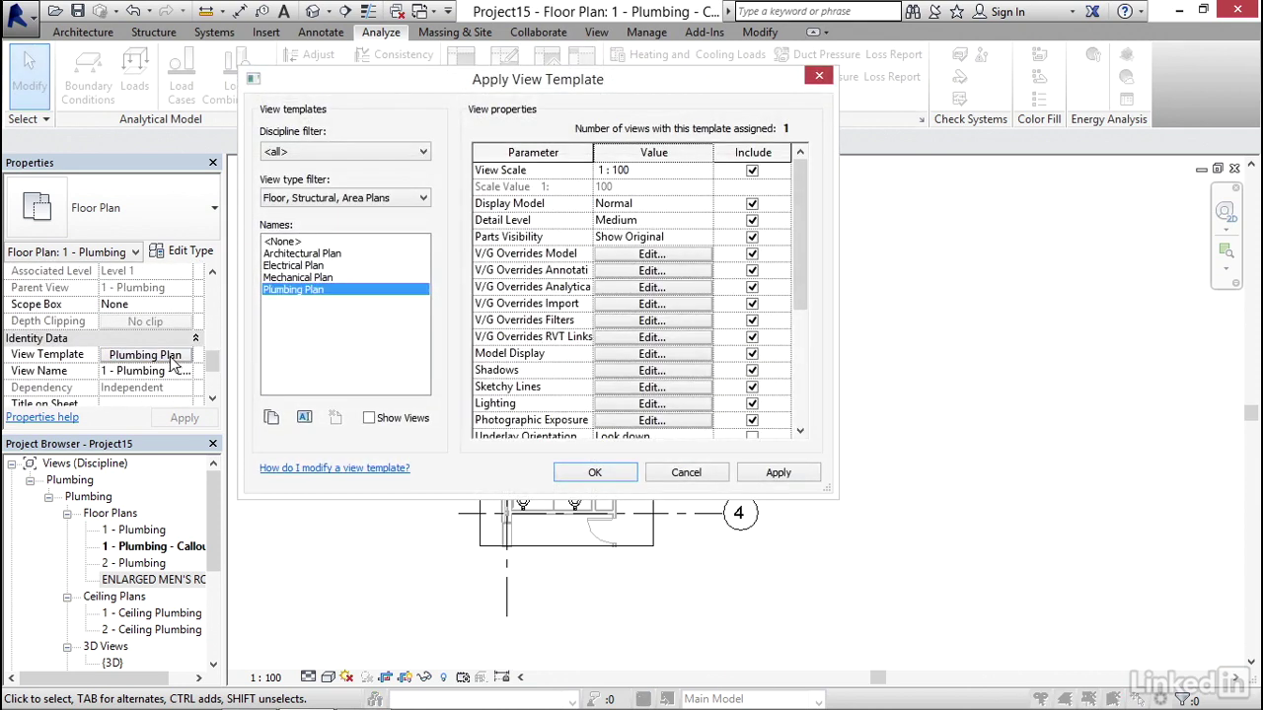
{"action": "left_click", "coordinate": [285, 242]}
{"action": "left_click", "coordinate": [786, 472]}
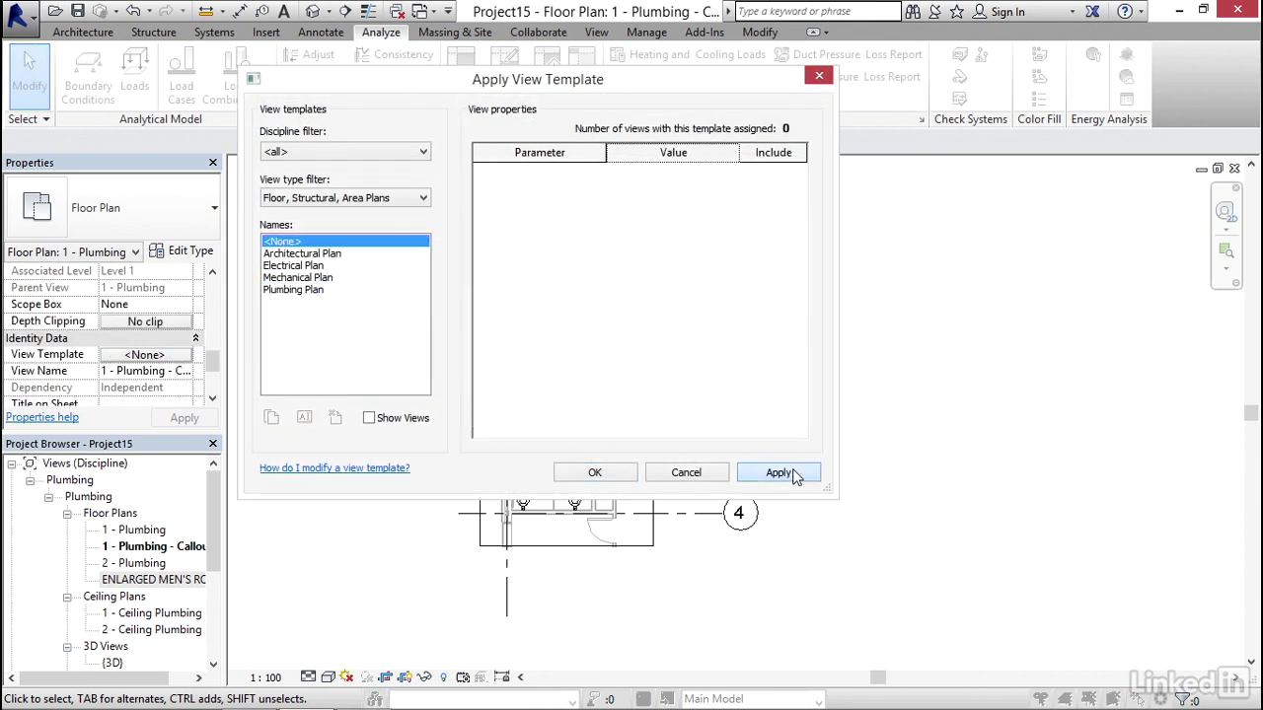
{"action": "left_click", "coordinate": [588, 472]}
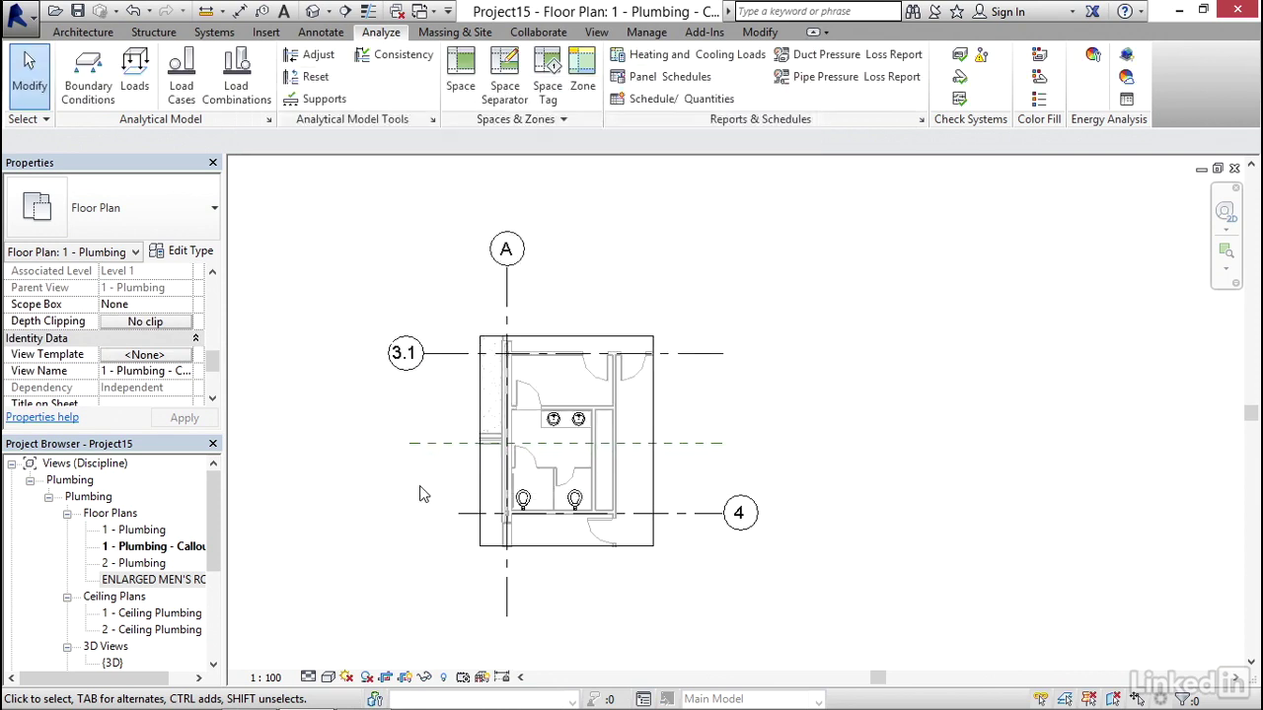
Step: Set the lower-restroom callout view scale to 1 : 25
{"action": "middle_click_drag", "start_coordinate": [424, 501], "coordinate": [431, 485]}
{"action": "left_click", "coordinate": [268, 679]}
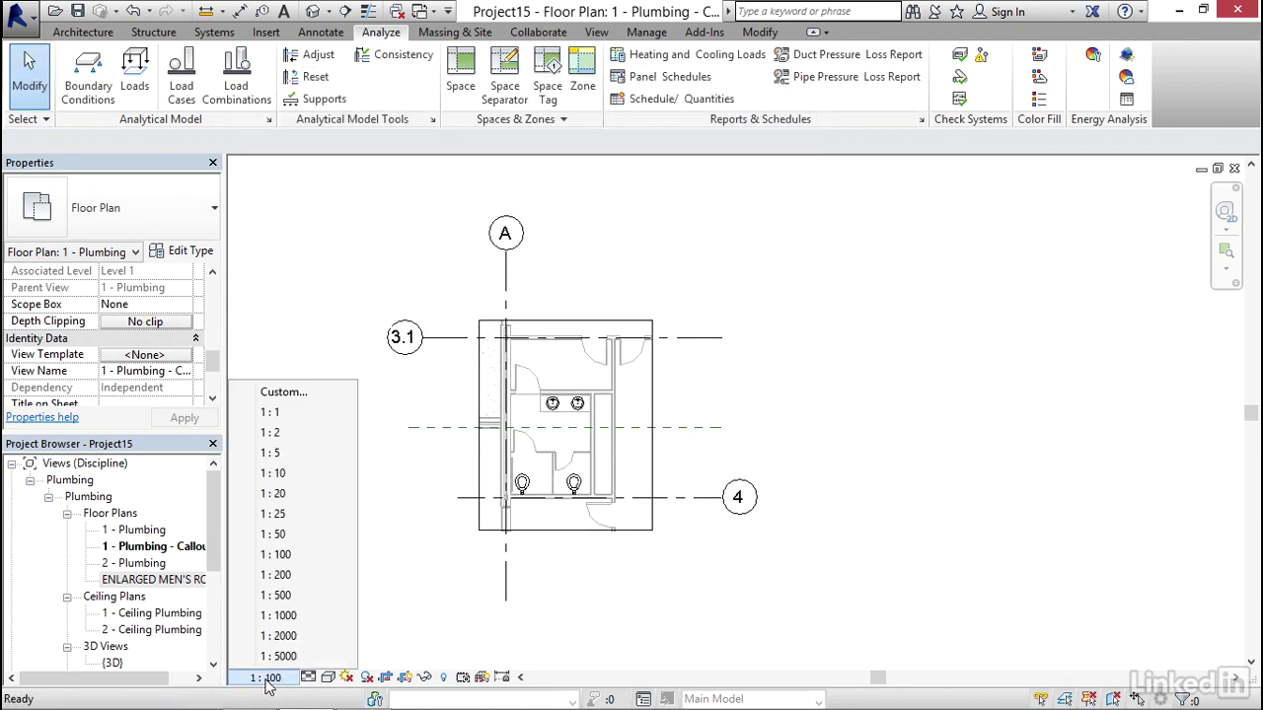
{"action": "left_click", "coordinate": [296, 514]}
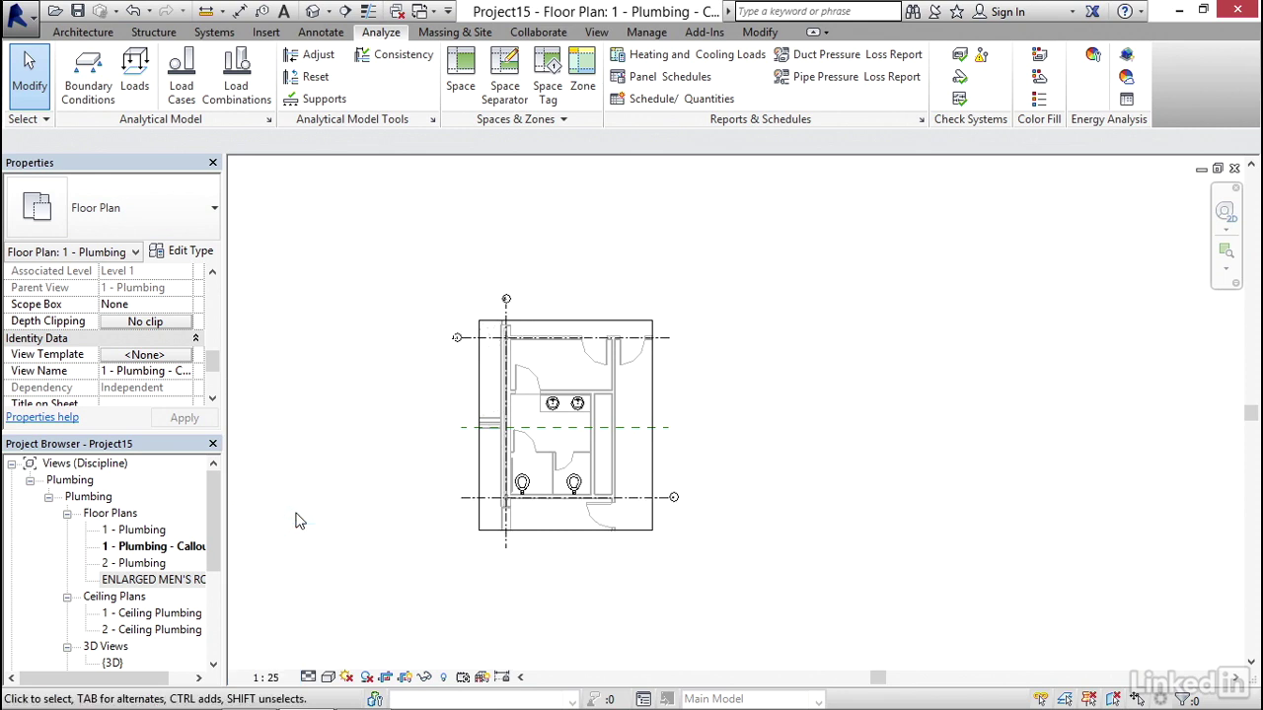
{"action": "scroll", "coordinate": [574, 451], "scroll_direction": "up", "scroll_amount": 5}
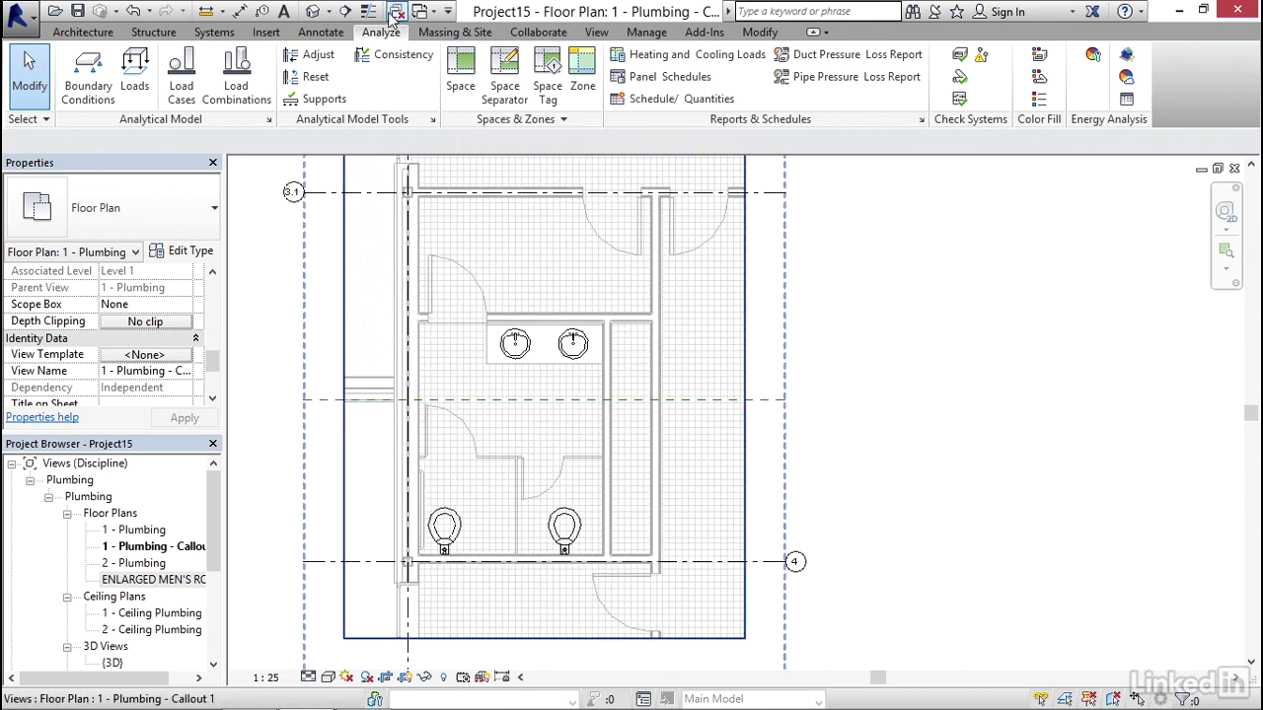
Step: Place a new space, numbered 105, inside the lower restroom
{"action": "left_click", "coordinate": [460, 61]}
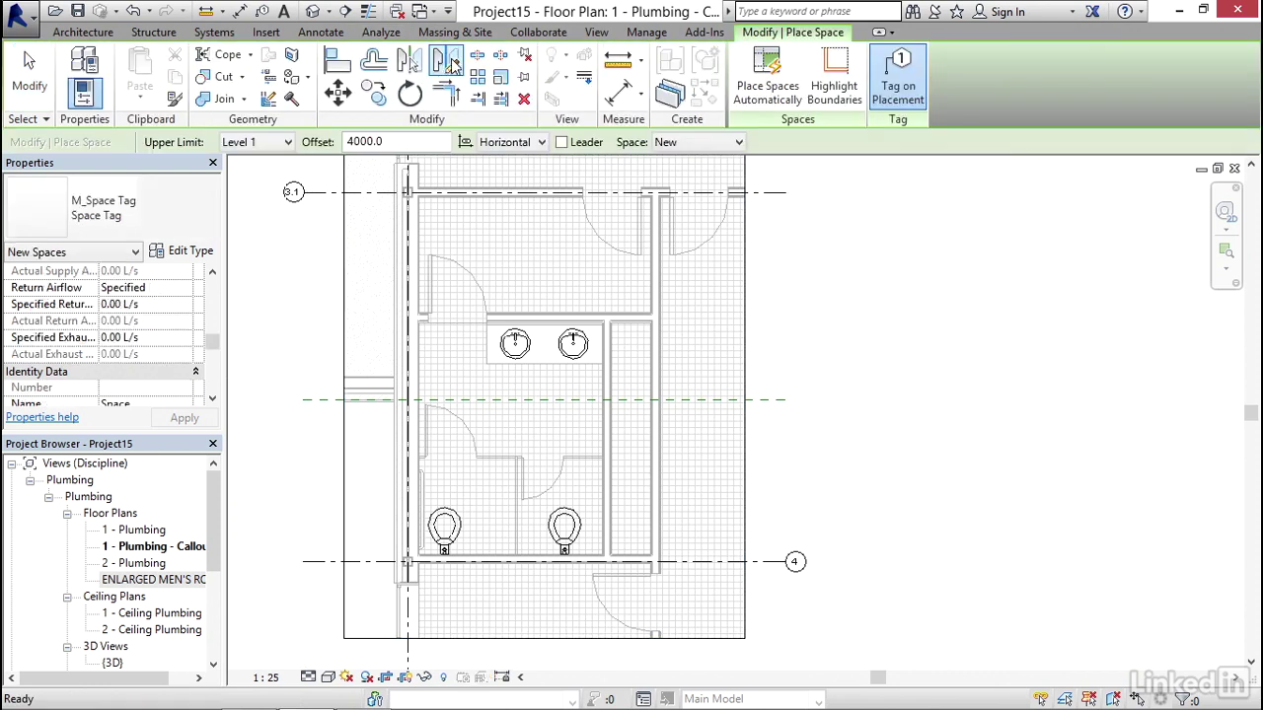
{"action": "left_click", "coordinate": [513, 429]}
{"action": "key", "text": "Escape"}
{"action": "scroll", "coordinate": [515, 466], "scroll_direction": "up", "scroll_amount": 3}
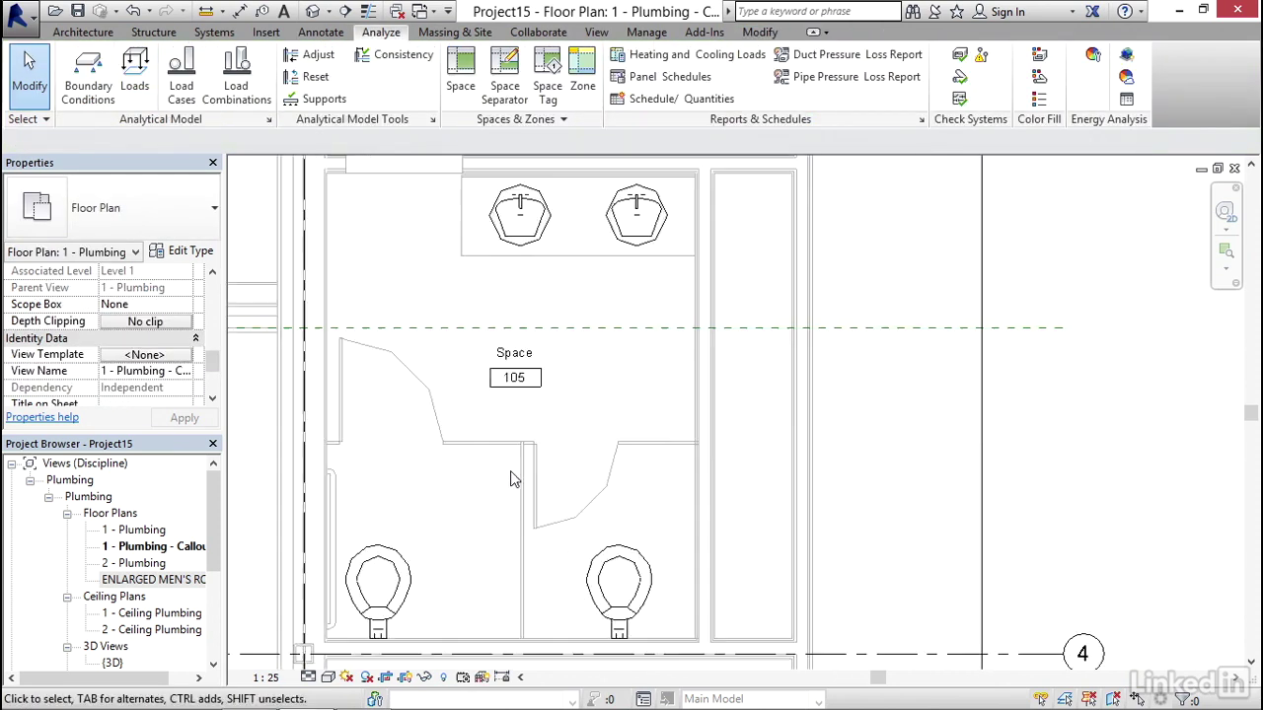
Step: Name space 105 WOMEN'S in Properties and apply the change
{"action": "left_click", "coordinate": [549, 350]}
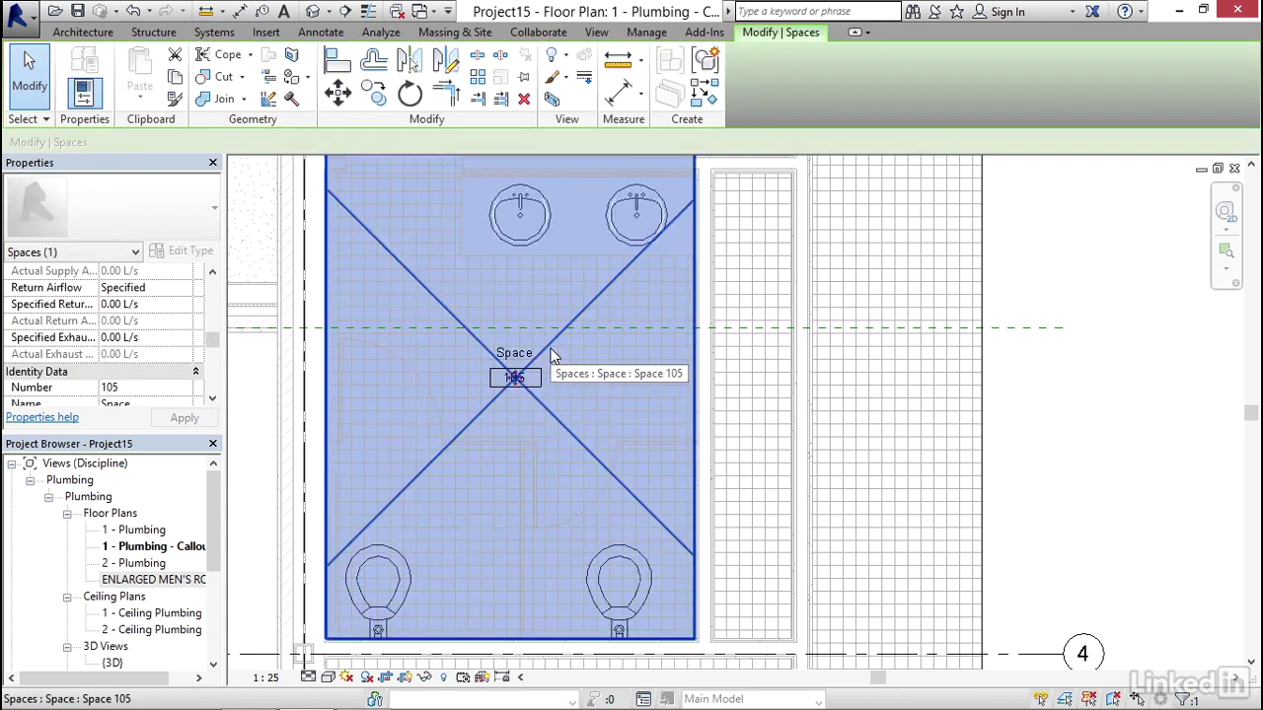
{"action": "left_click_drag", "start_coordinate": [212, 340], "coordinate": [214, 351]}
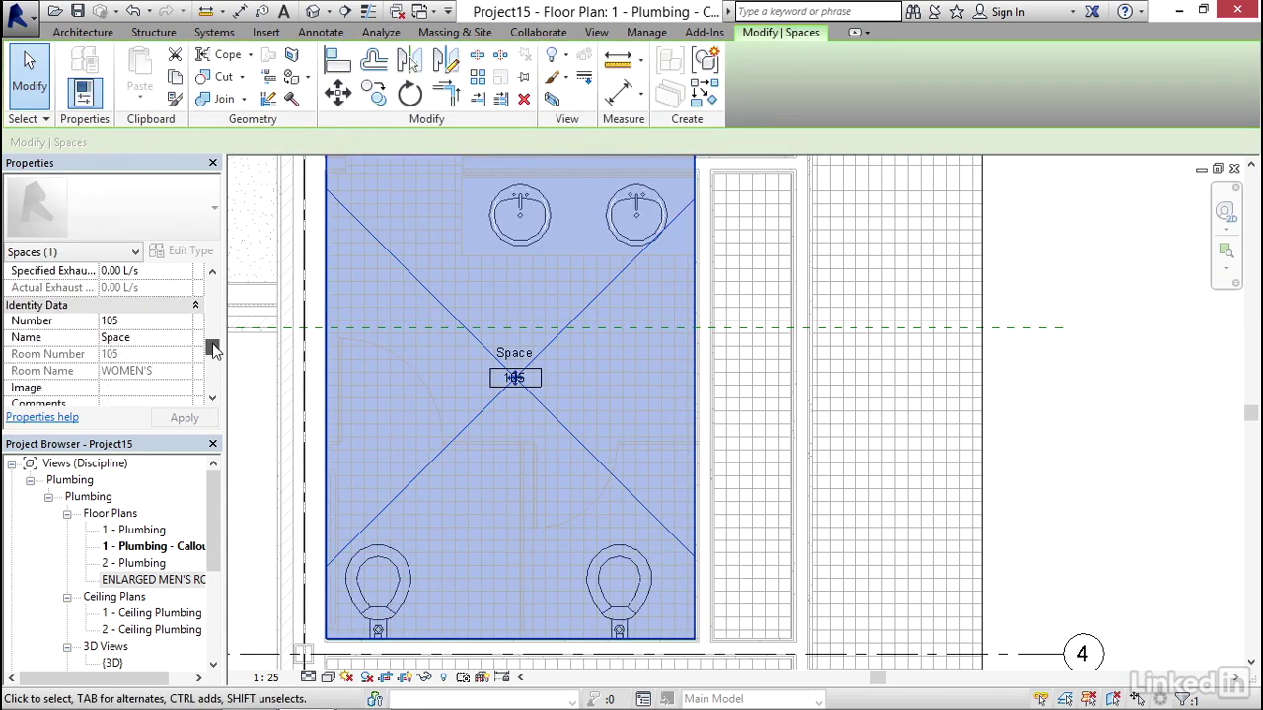
{"action": "left_click", "coordinate": [148, 337]}
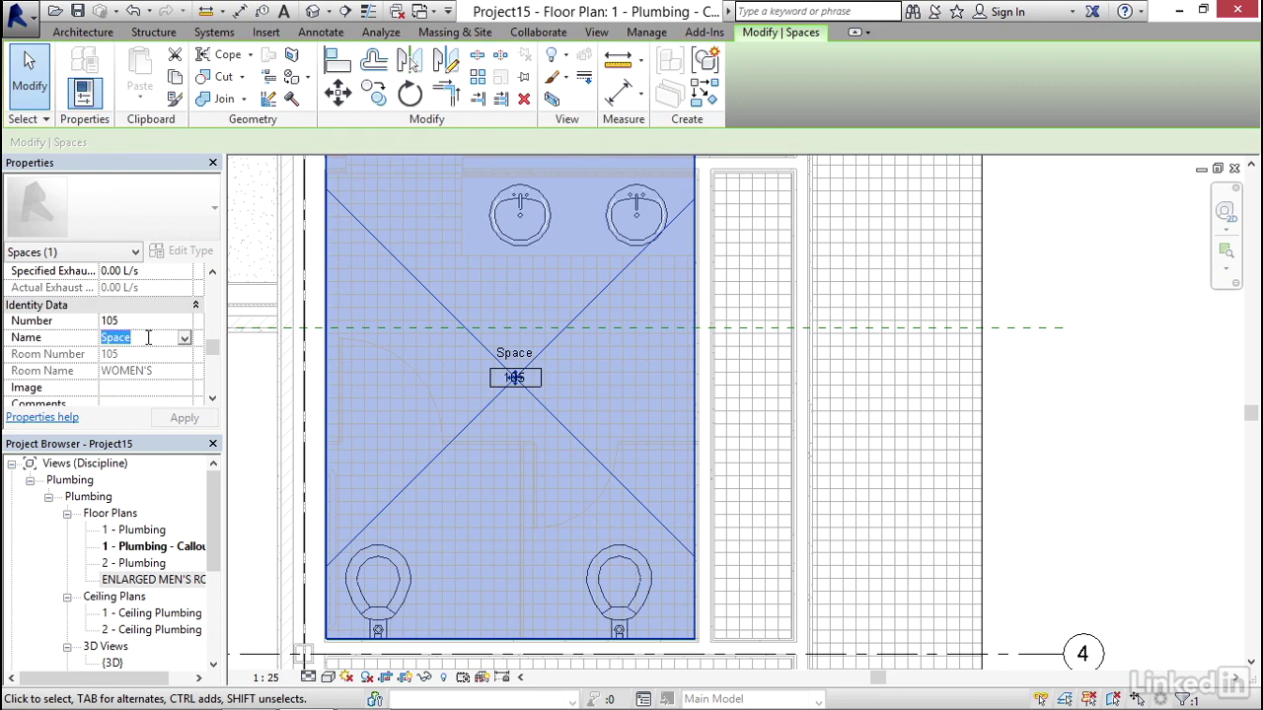
{"action": "type", "text": "WOMEN'S"}
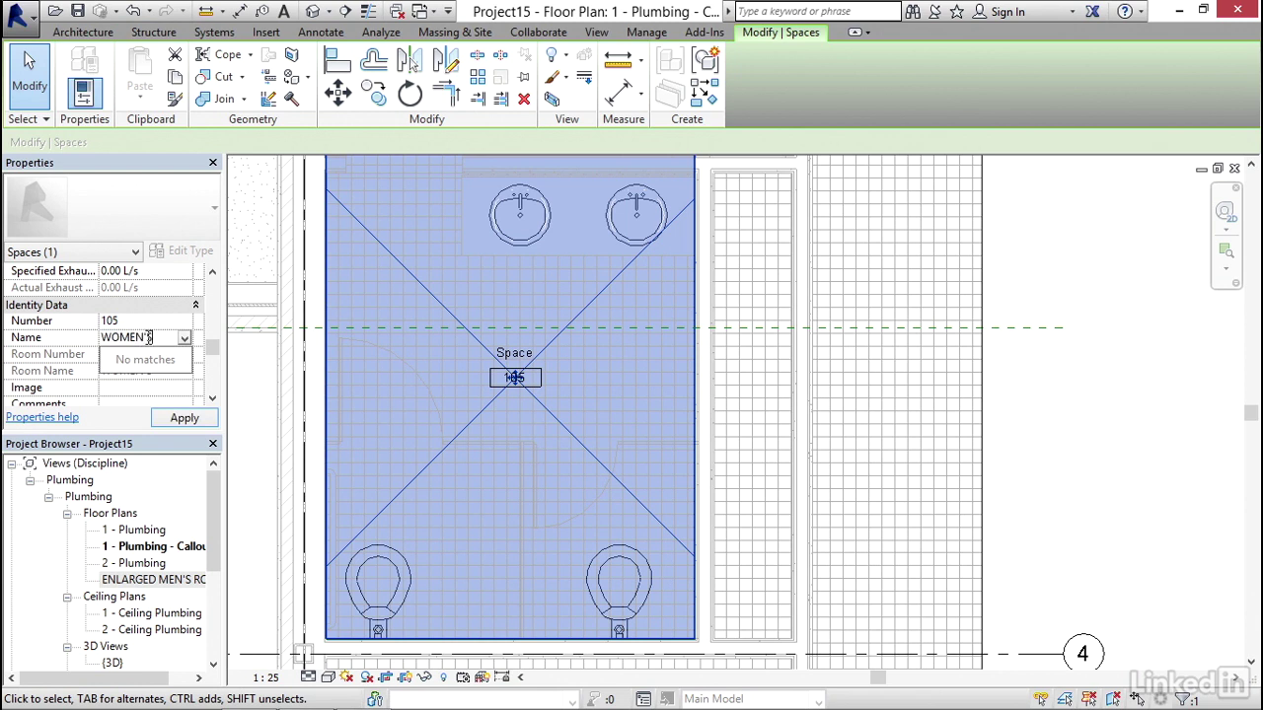
{"action": "left_click", "coordinate": [163, 418]}
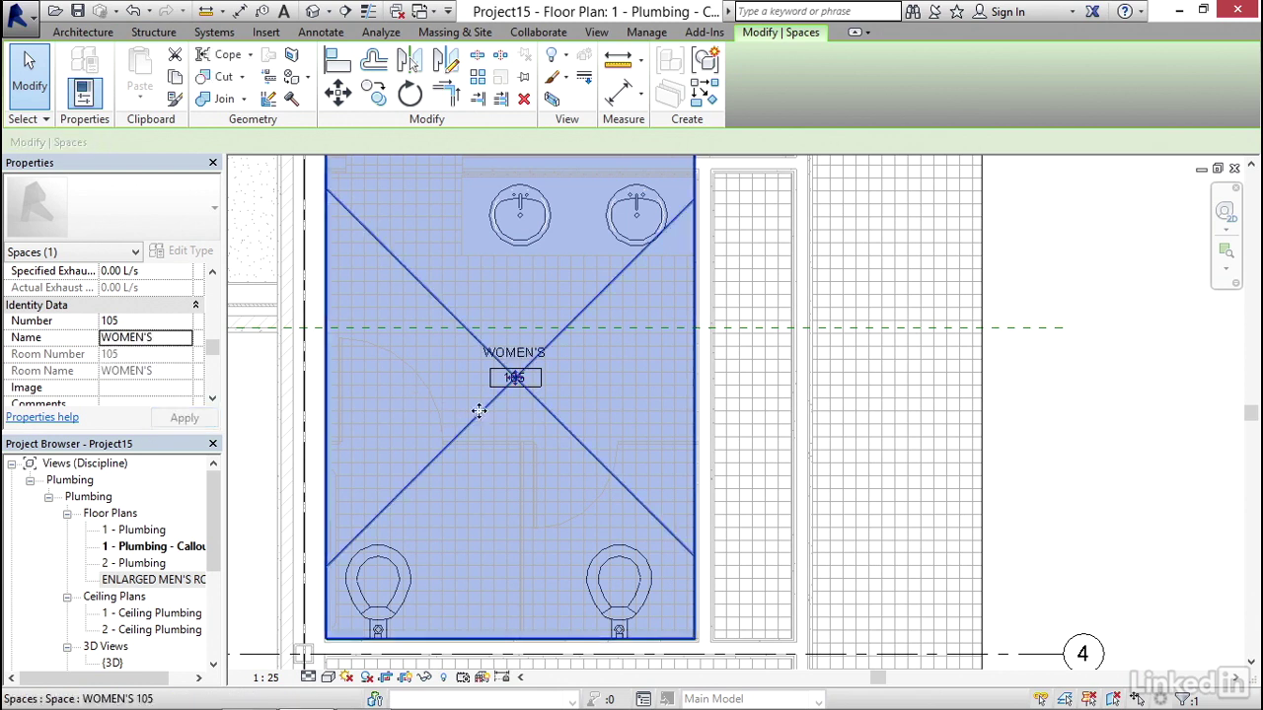
{"action": "key", "text": "Escape"}
{"action": "scroll", "coordinate": [501, 410], "scroll_direction": "down", "scroll_amount": 5}
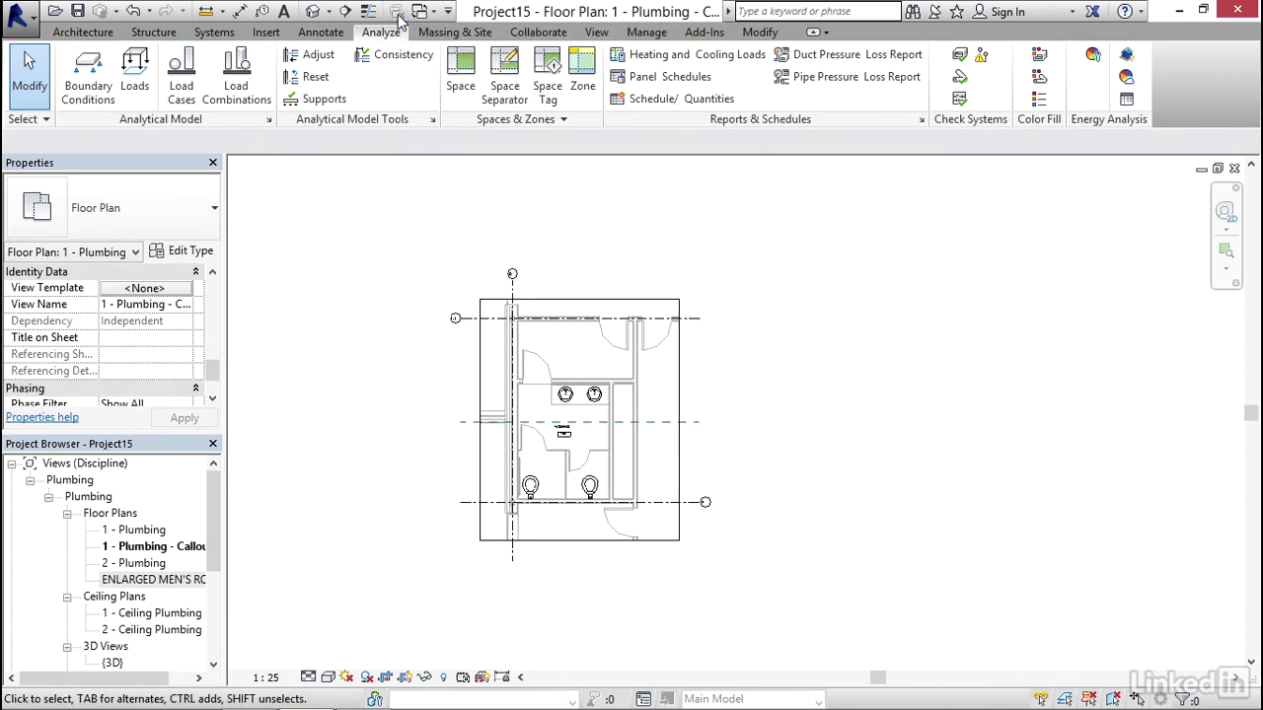
Step: Save the project as Plumbing Project in Exercise Files > Chapter-4 with maximum backups 1
{"action": "left_click", "coordinate": [77, 12]}
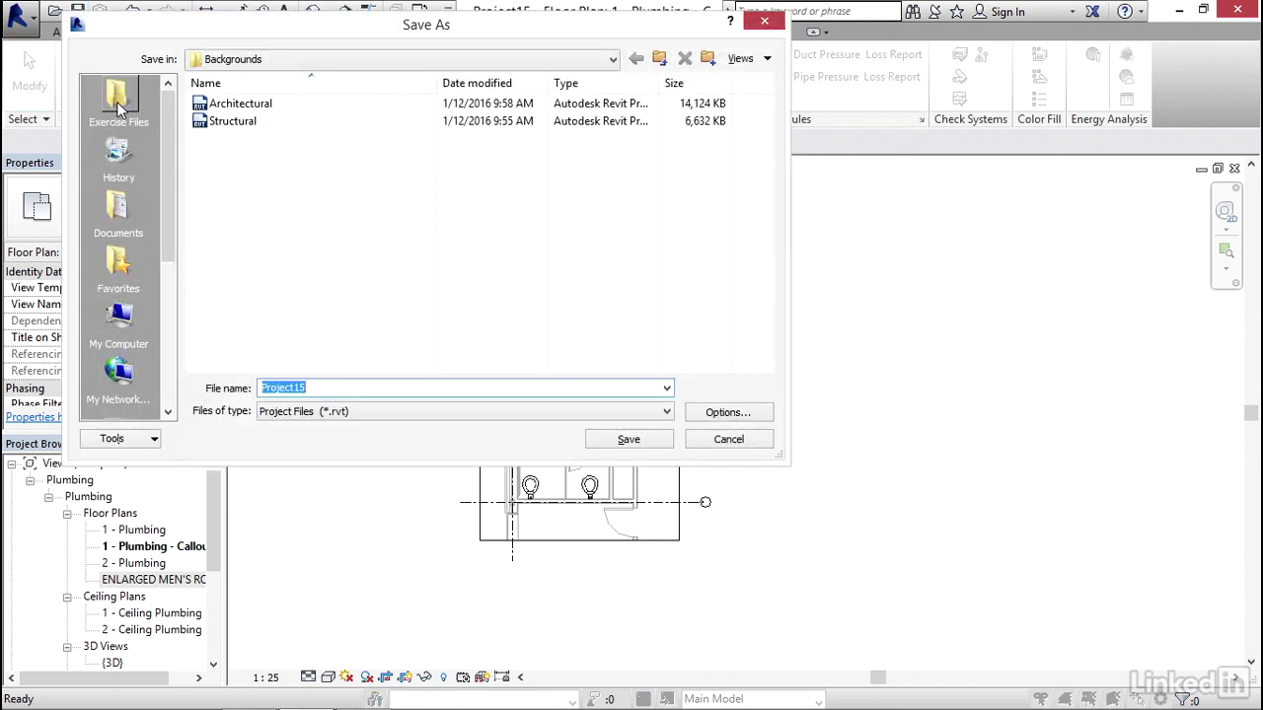
{"action": "left_click", "coordinate": [117, 104]}
{"action": "double_click", "coordinate": [241, 175]}
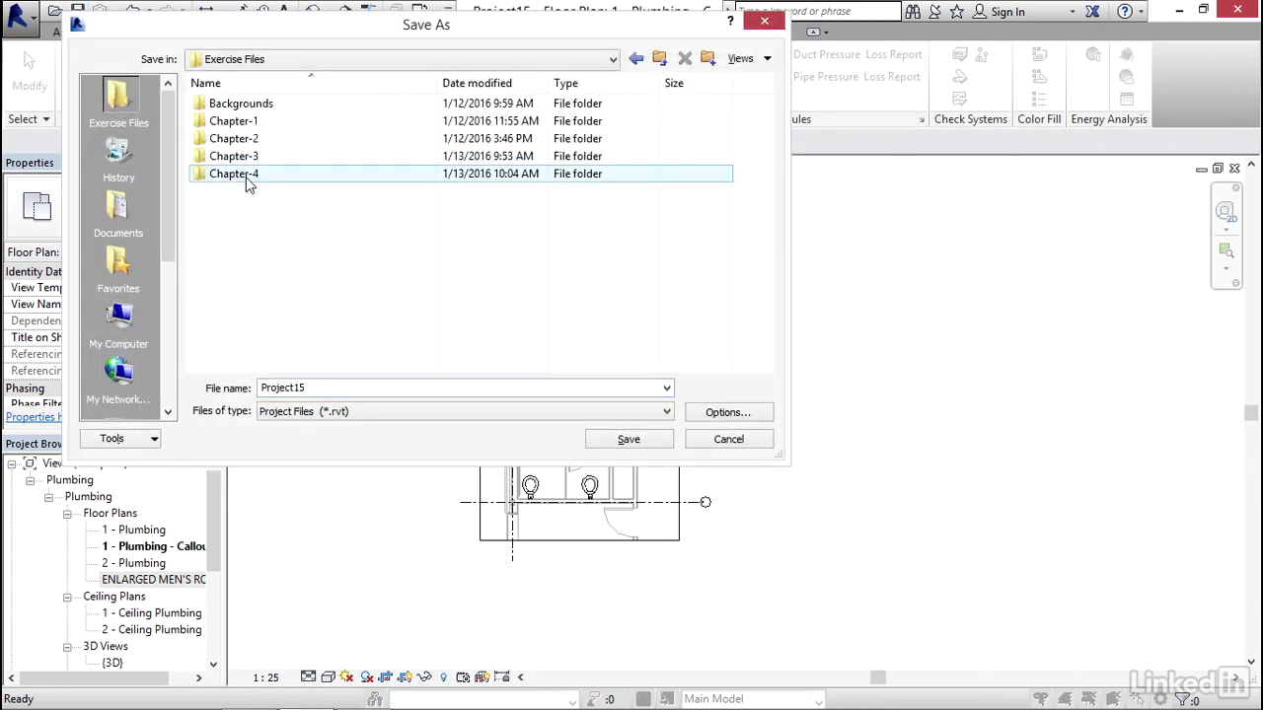
{"action": "double_click", "coordinate": [322, 388]}
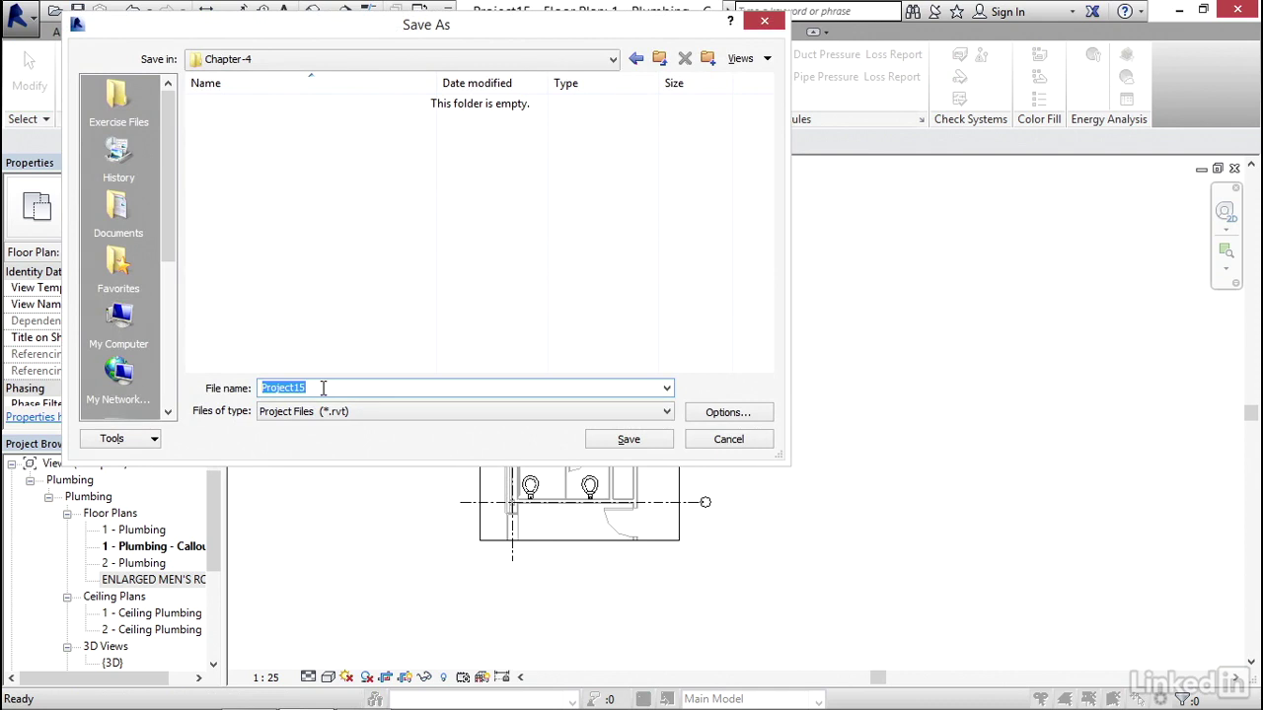
{"action": "type", "text": "Plumbing"}
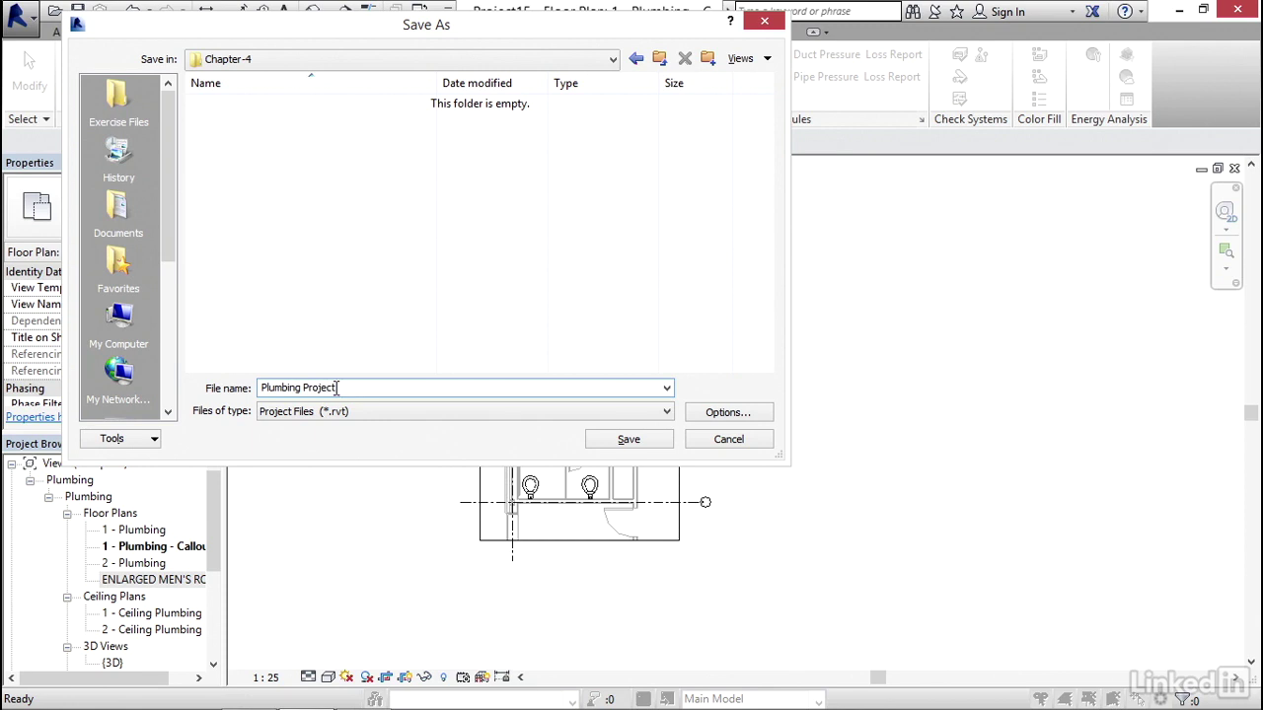
{"action": "left_click", "coordinate": [728, 412]}
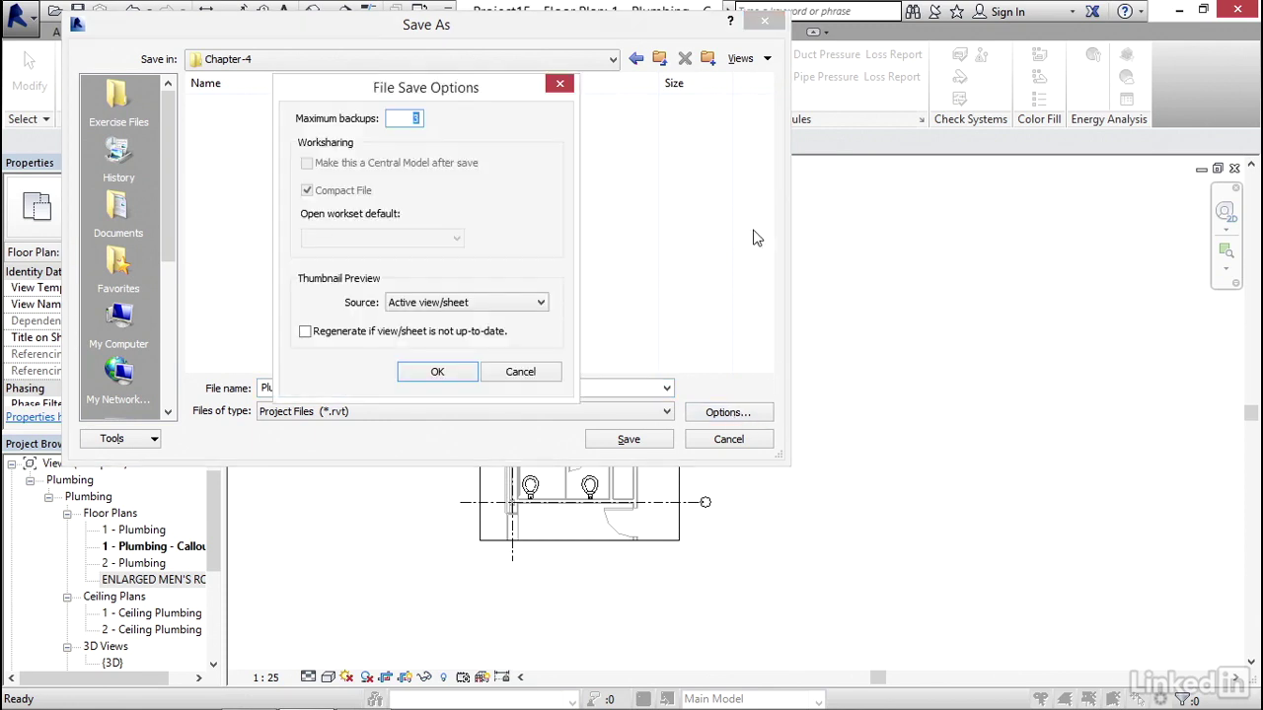
{"action": "type", "text": "1"}
{"action": "left_click", "coordinate": [437, 372]}
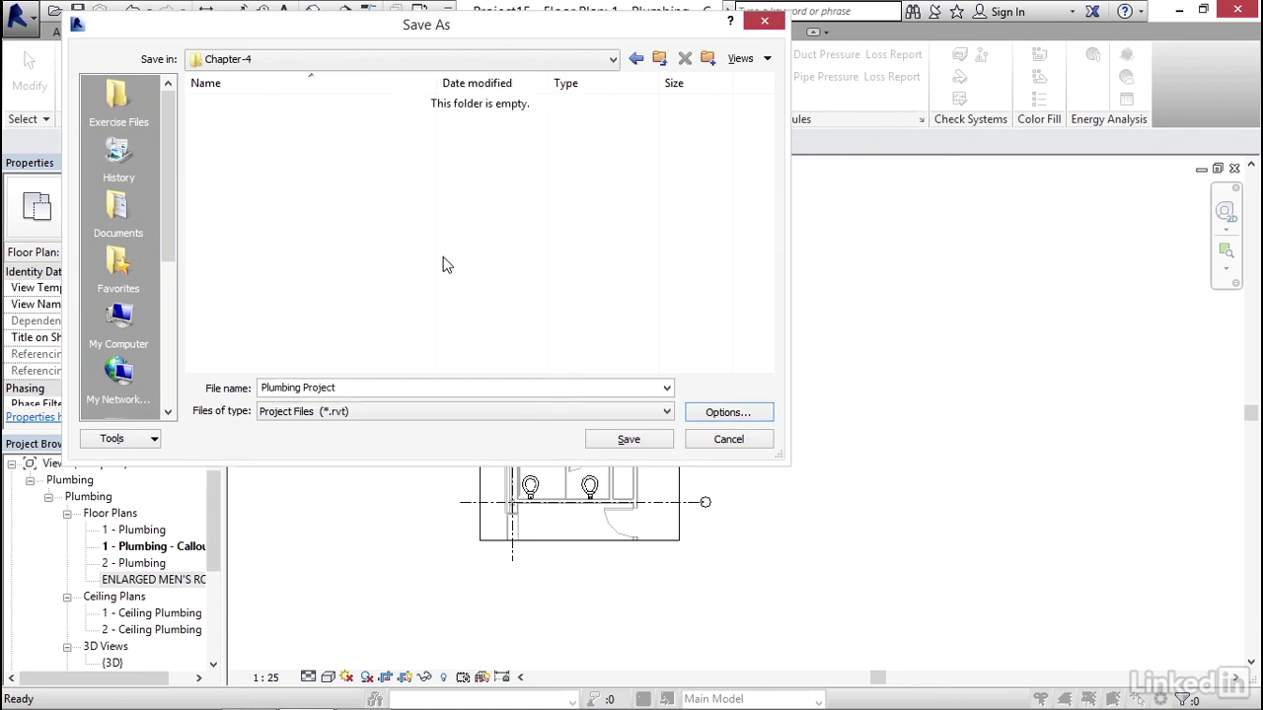
{"action": "left_click", "coordinate": [628, 439]}
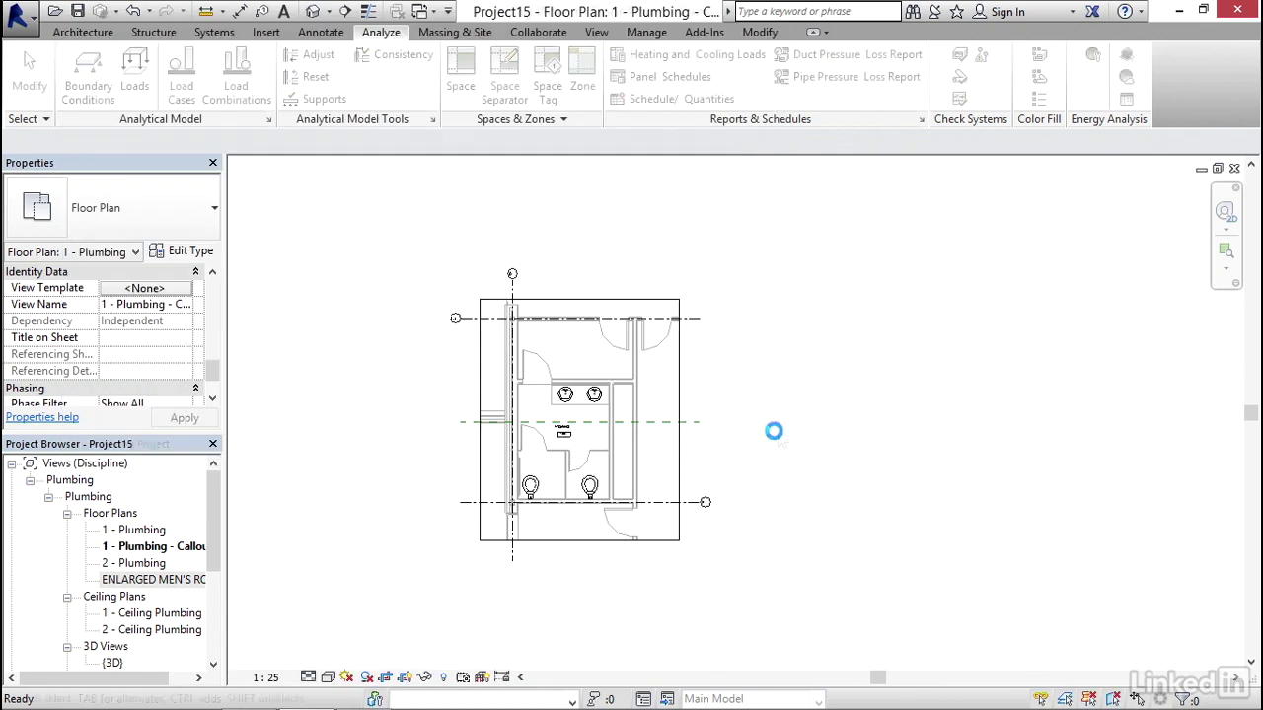